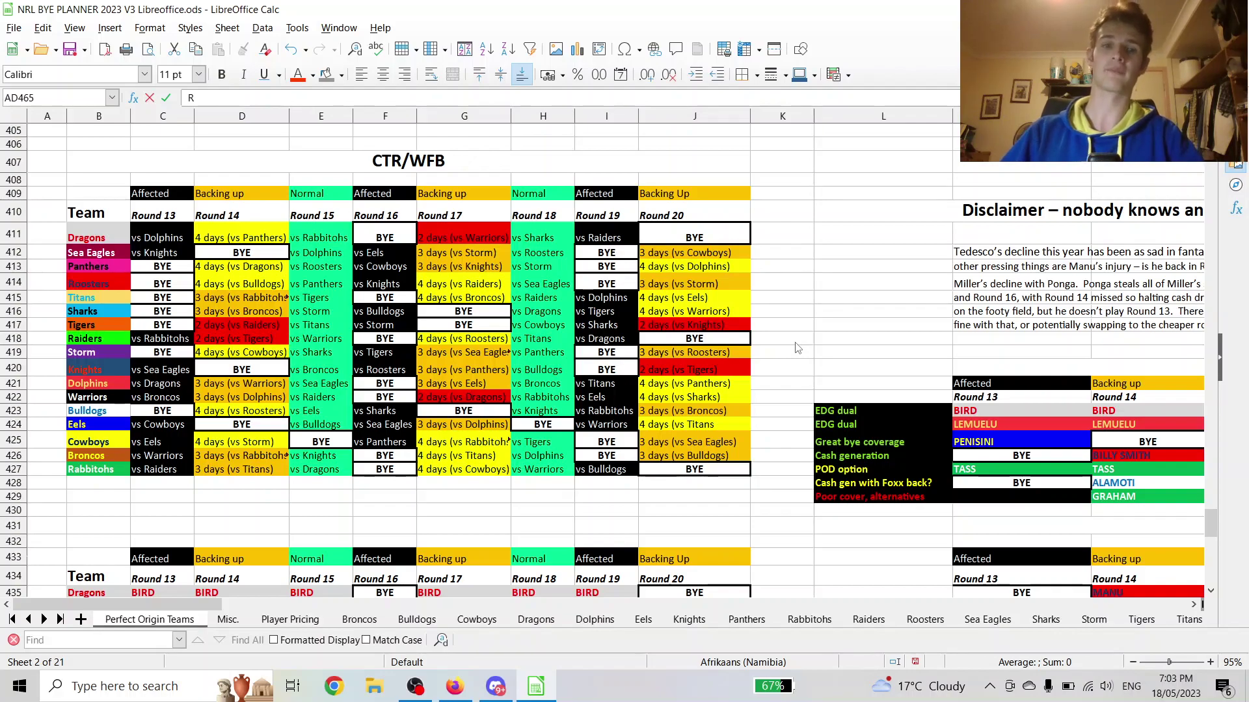
- Compare the CTR/WFB fixture table with the player-by-team table below it, checking the Panthers' options from Round 14 to Round 18
scroll(797, 348, "down", 7)
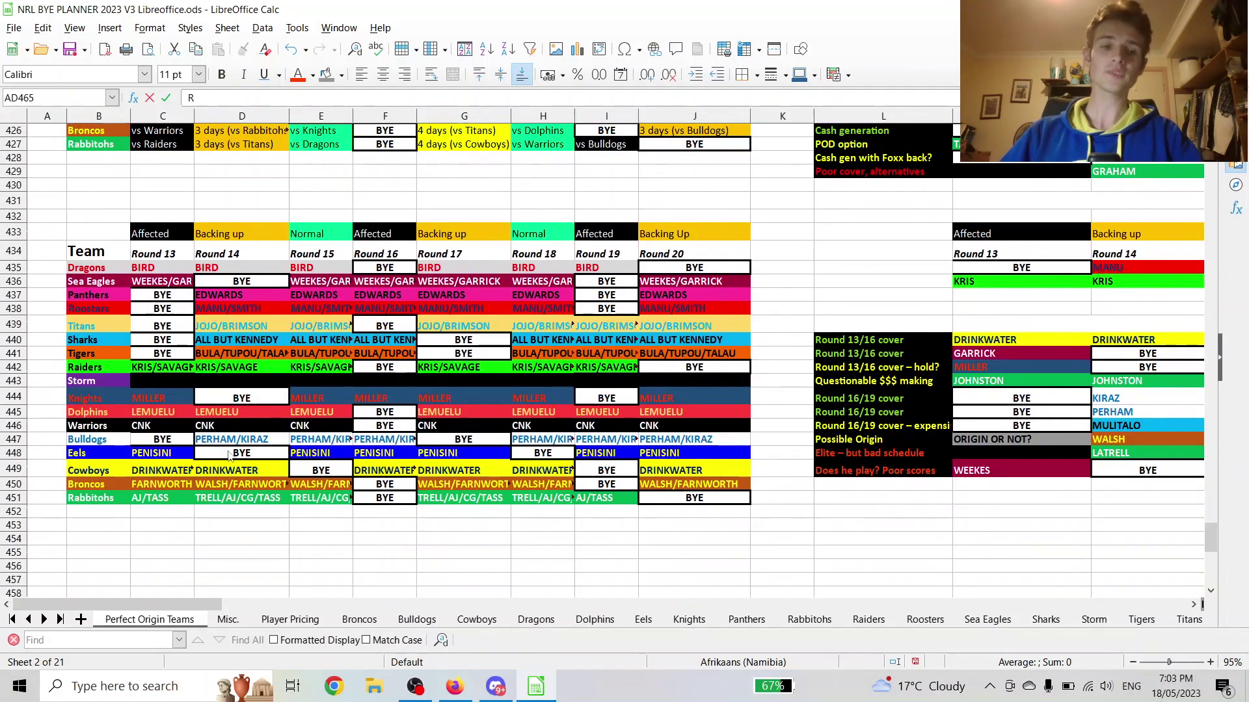
scroll(229, 455, "up", 5)
scroll(229, 455, "down", 2)
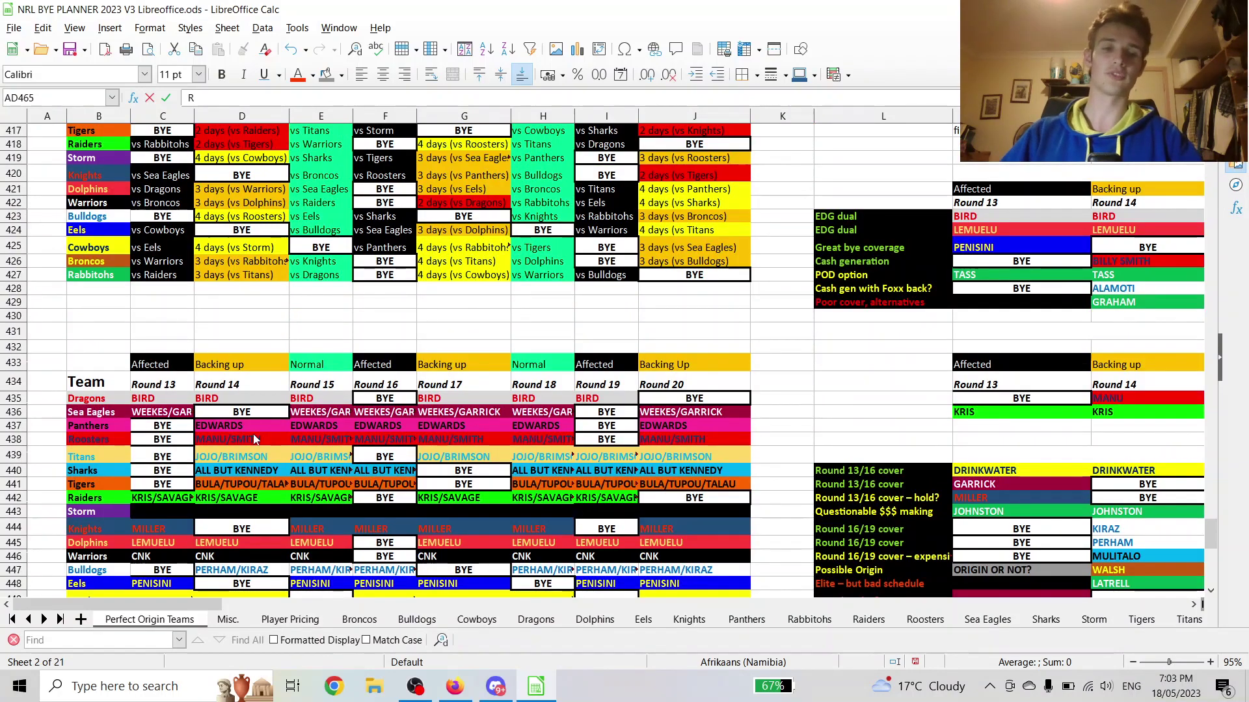
scroll(253, 435, "up", 1)
scroll(252, 435, "down", 2)
left_click(249, 388)
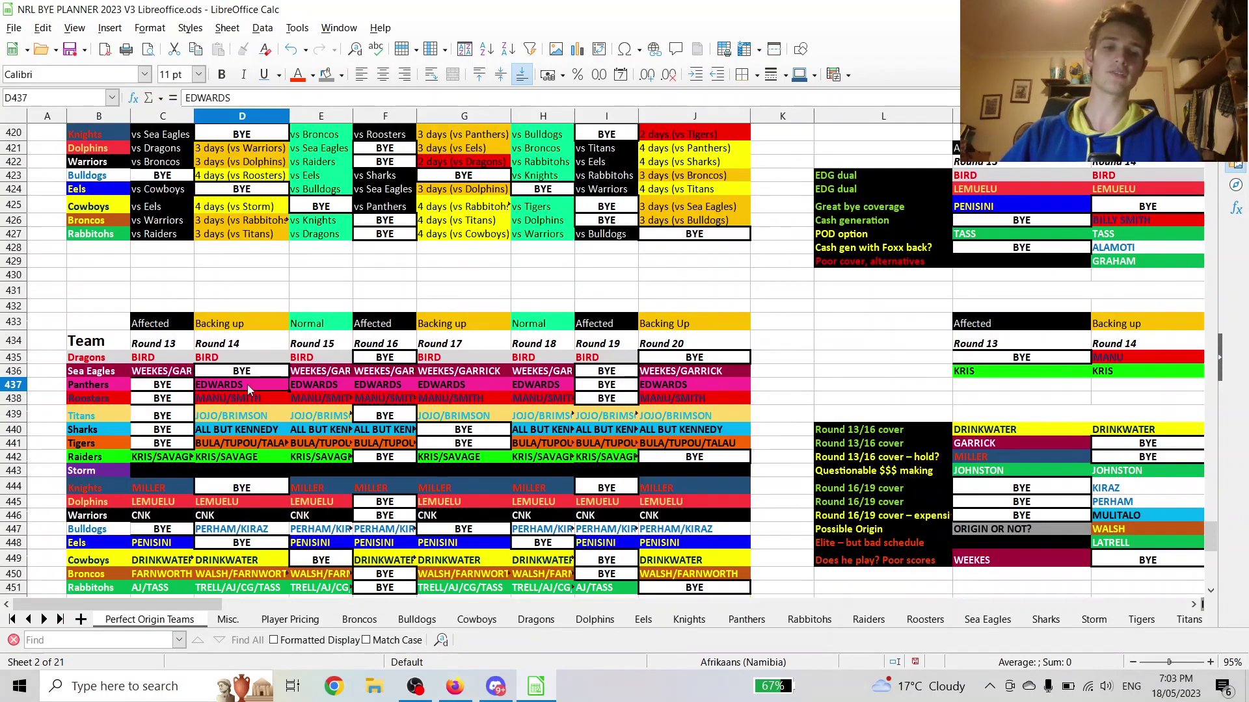
left_click_drag(249, 389, 543, 389)
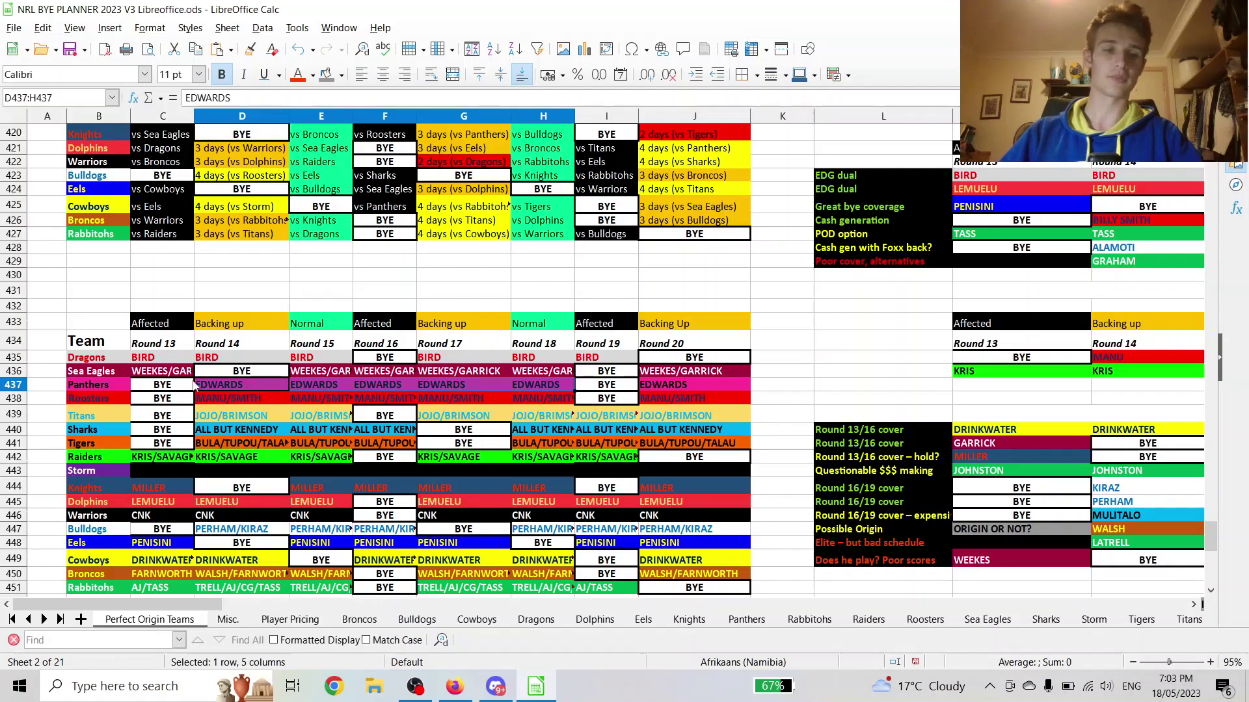
left_click(212, 385)
scroll(214, 390, "down", 2)
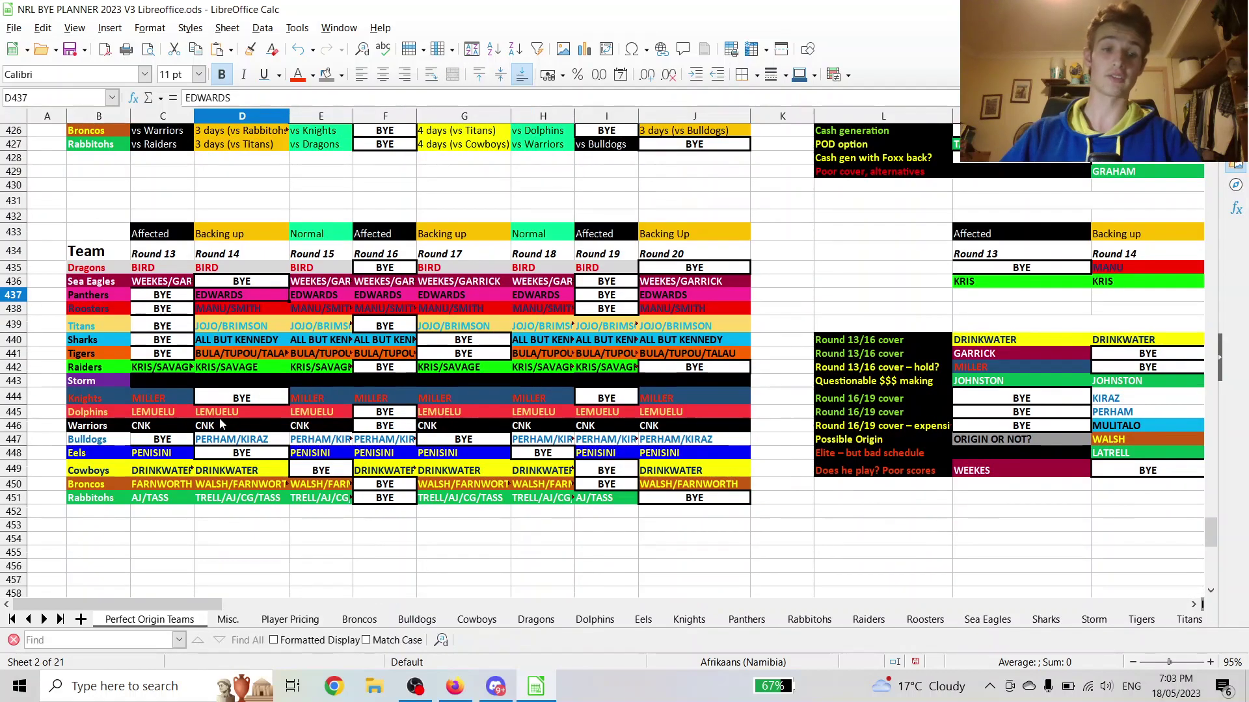
scroll(233, 444, "up", 5)
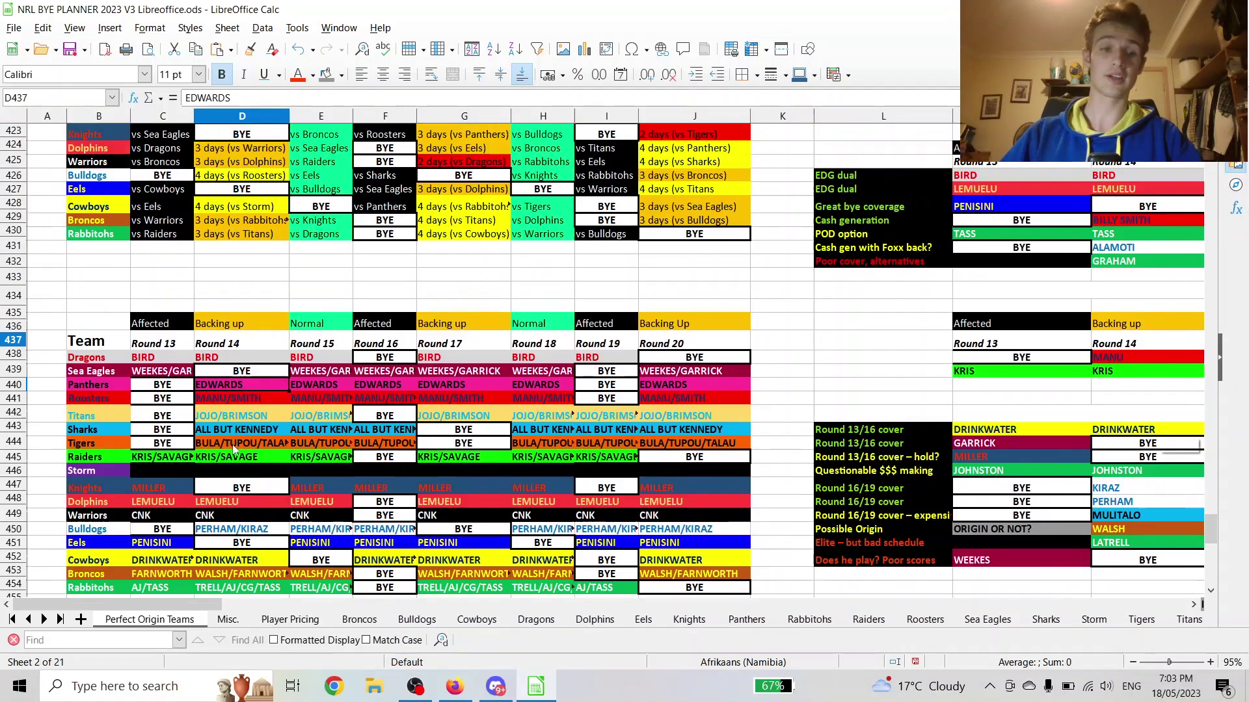
scroll(232, 443, "up", 1)
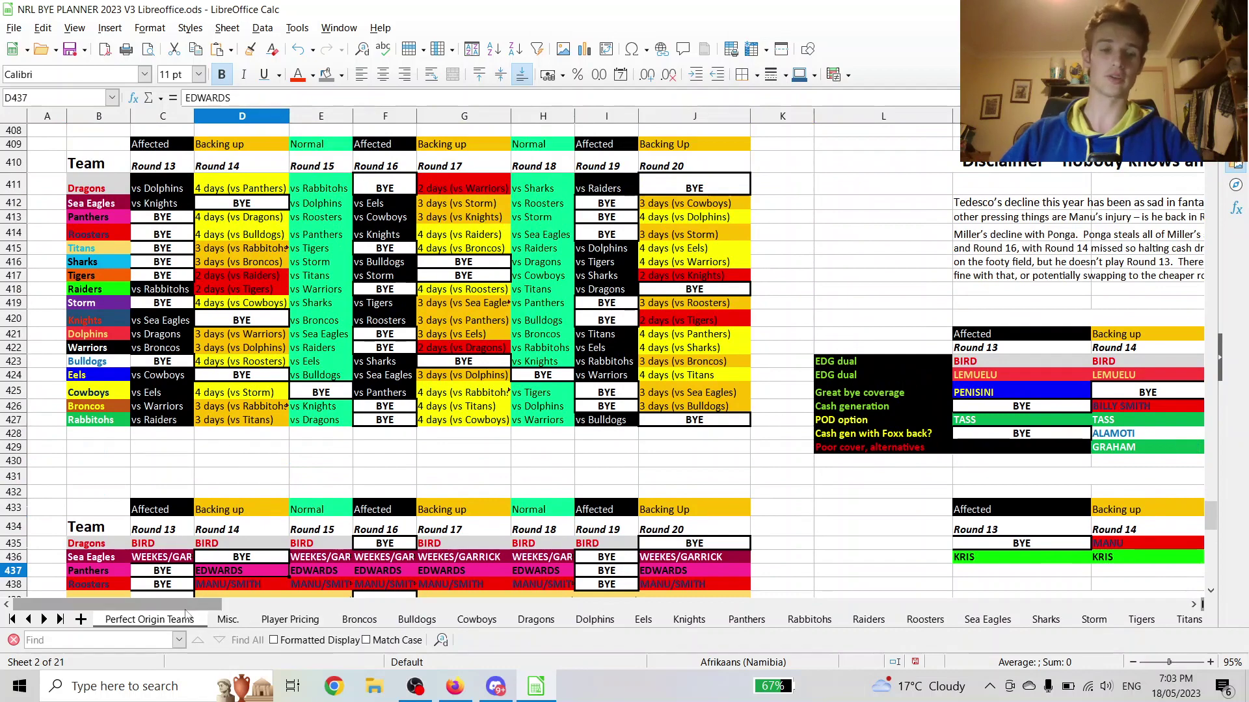
- Examine the round-by-round availability of both players in the CTR/WFB DUAL HANDY table, including their Round 13 and Round 16 entries
left_click_drag(186, 605, 366, 587)
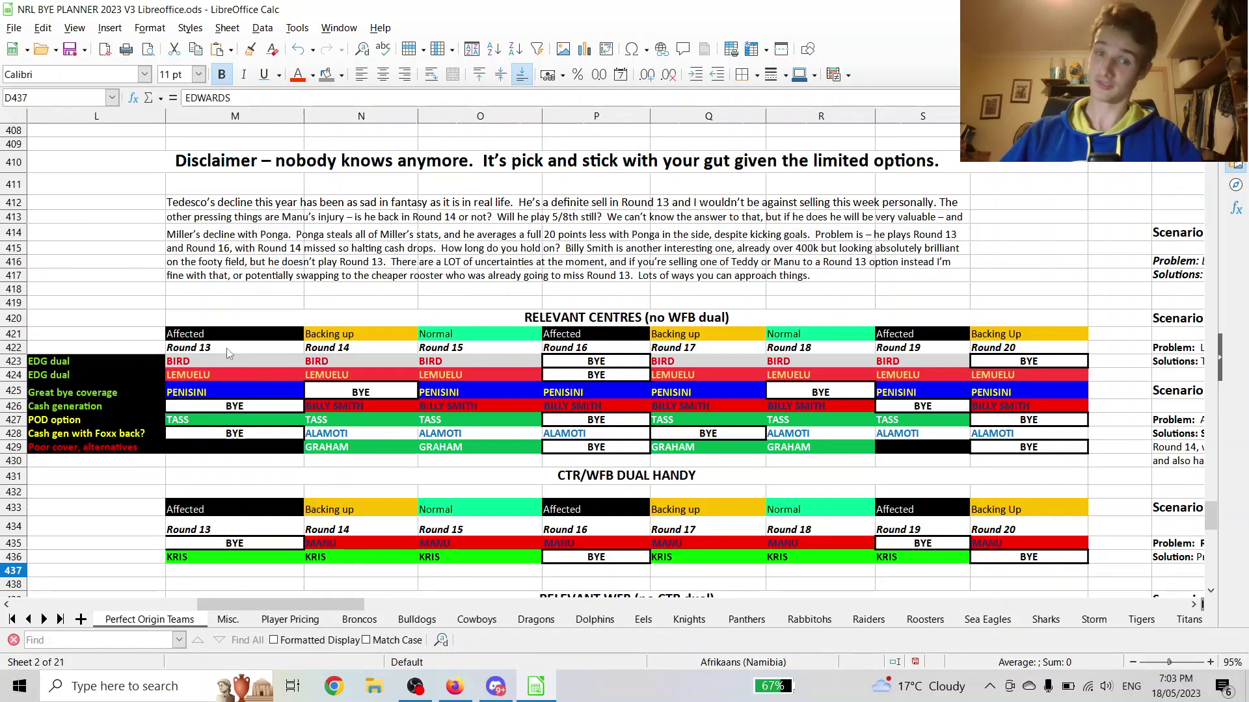
scroll(228, 354, "down", 2)
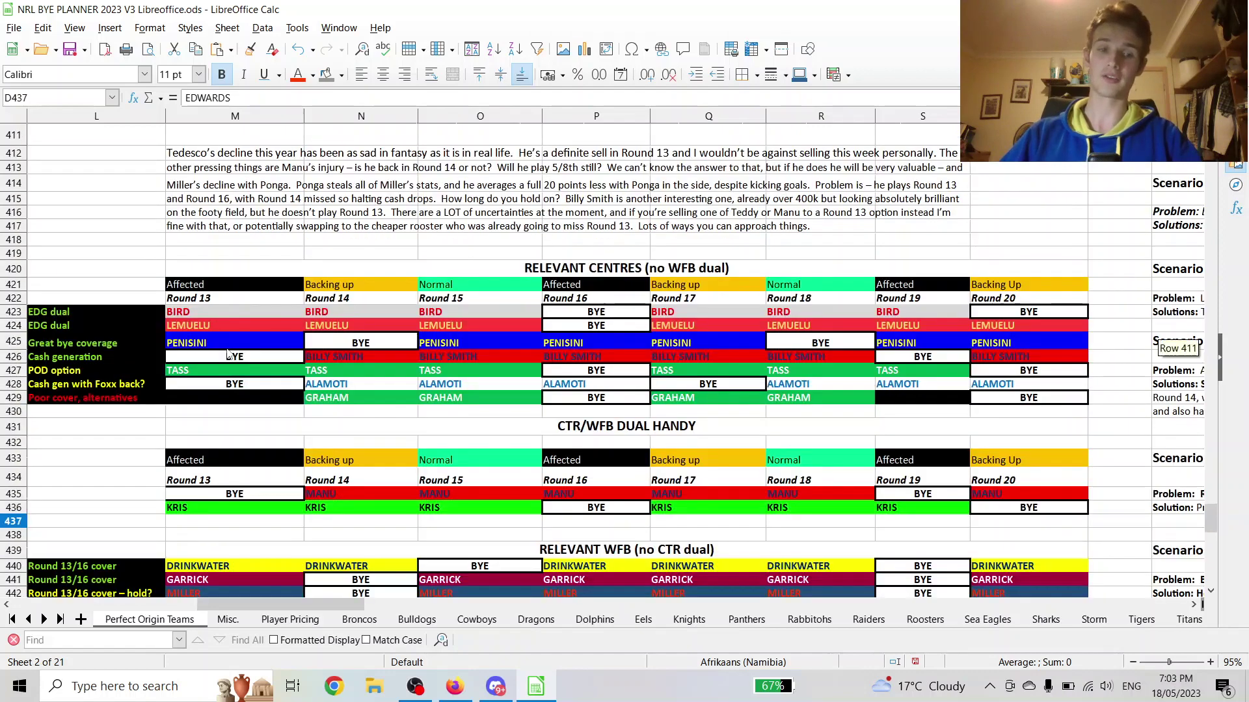
left_click_drag(319, 443, 1027, 445)
left_click(216, 446)
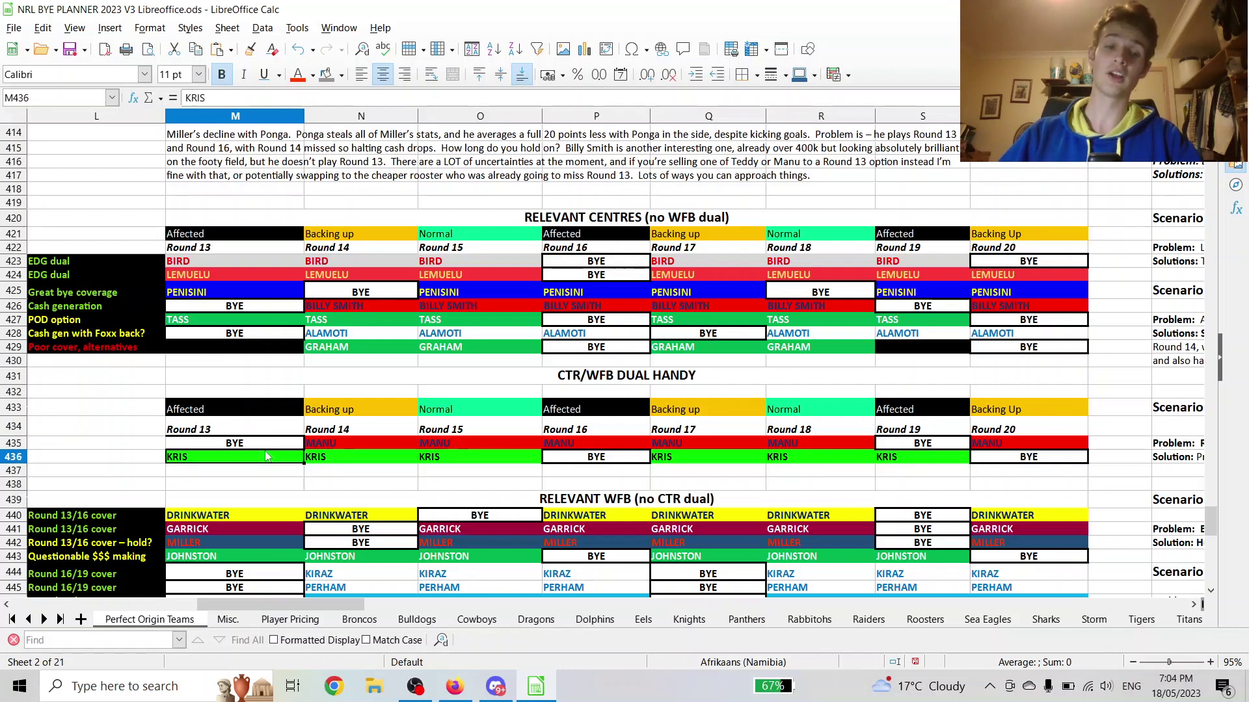
left_click_drag(270, 449, 975, 449)
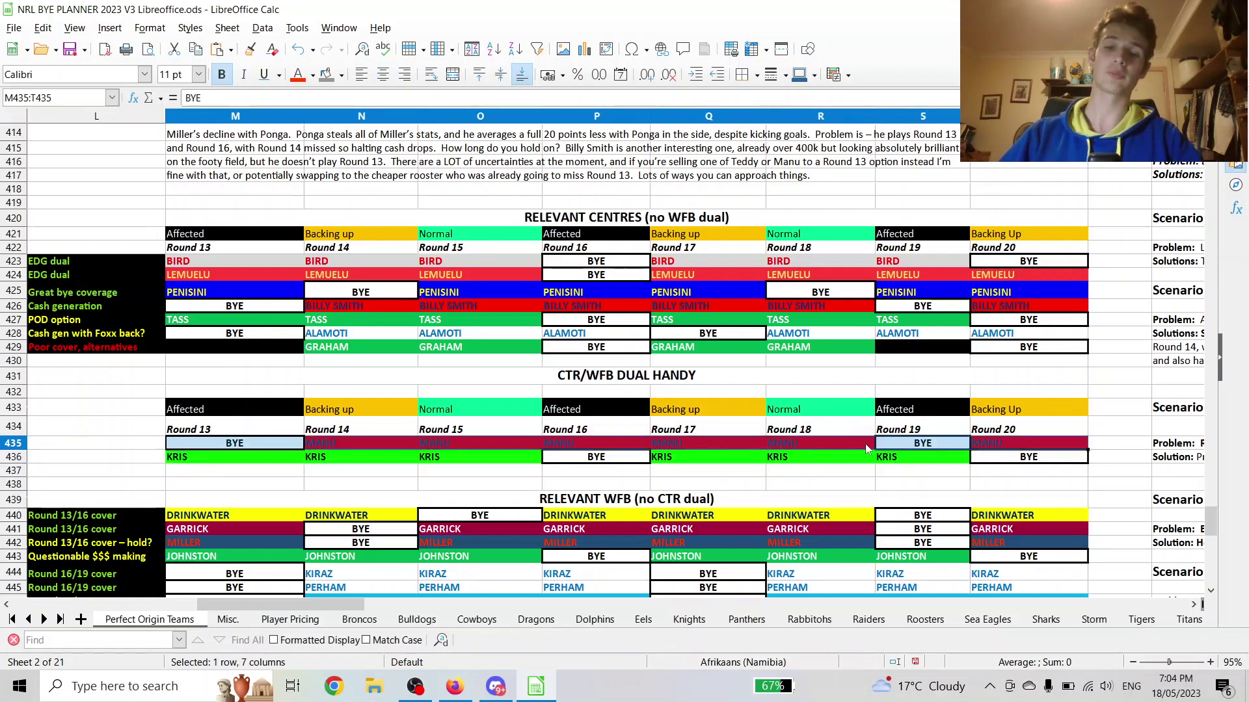
left_click(572, 376)
left_click_drag(573, 437, 570, 456)
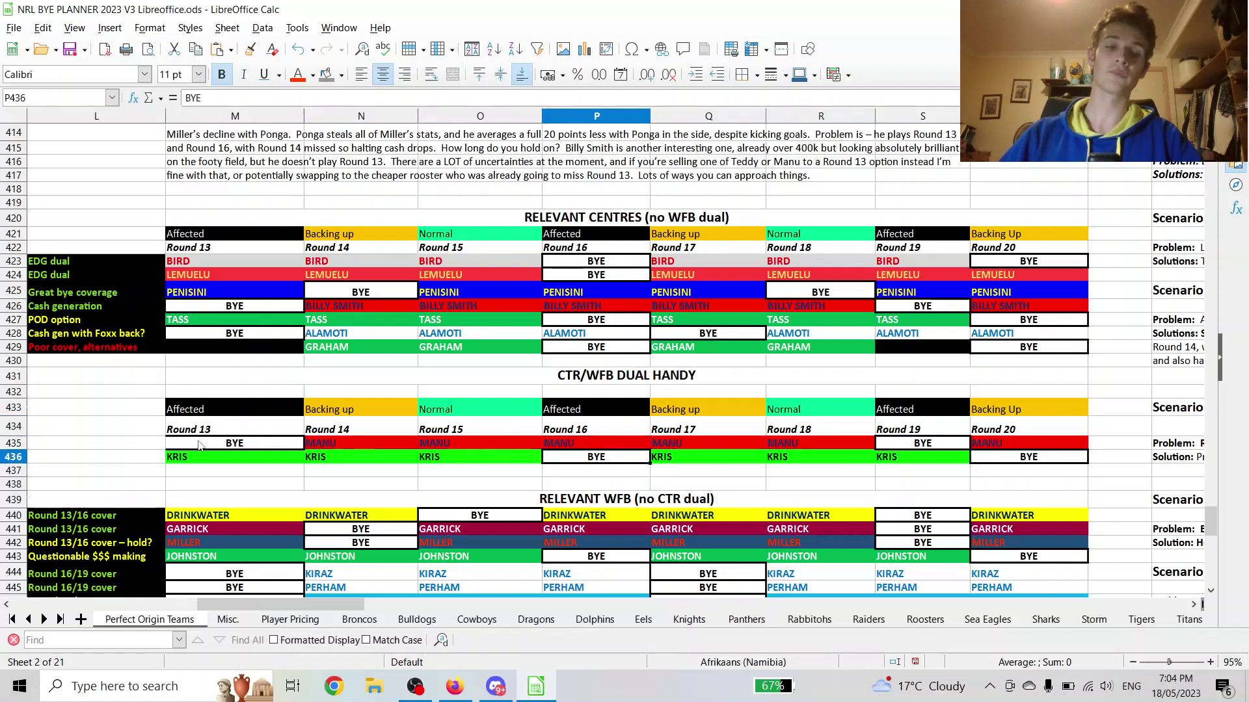
left_click_drag(182, 460, 209, 460)
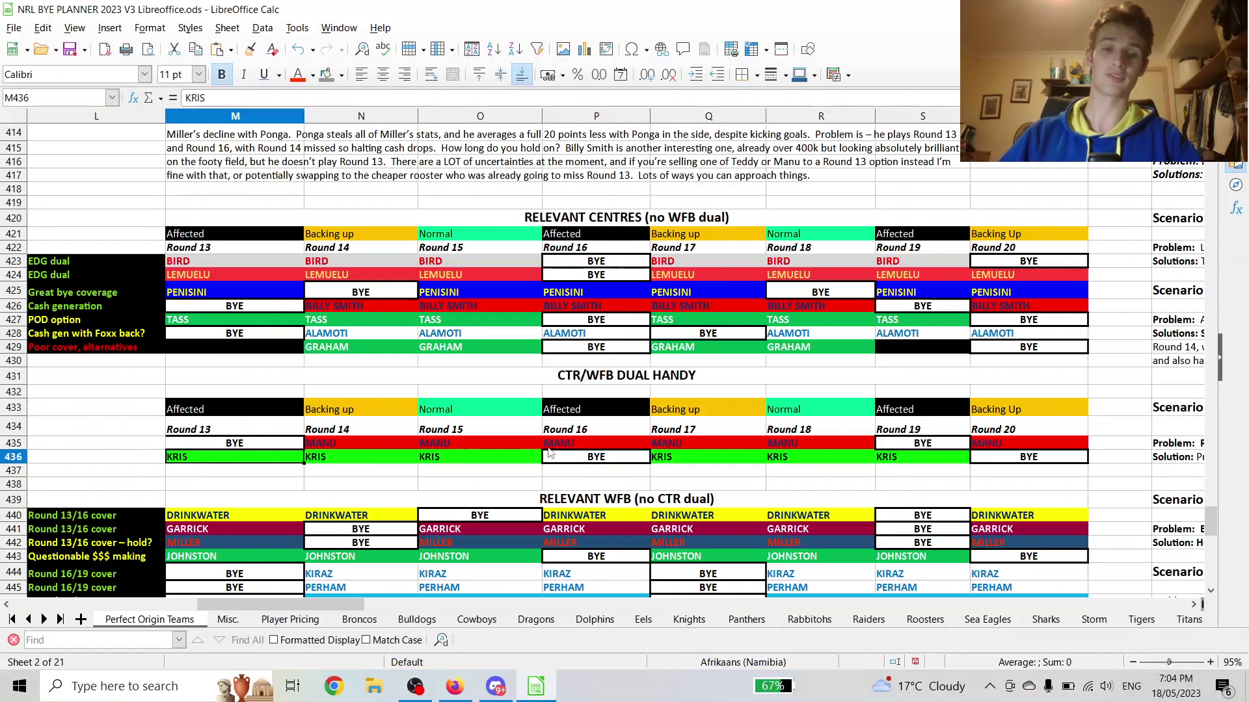
left_click(449, 445)
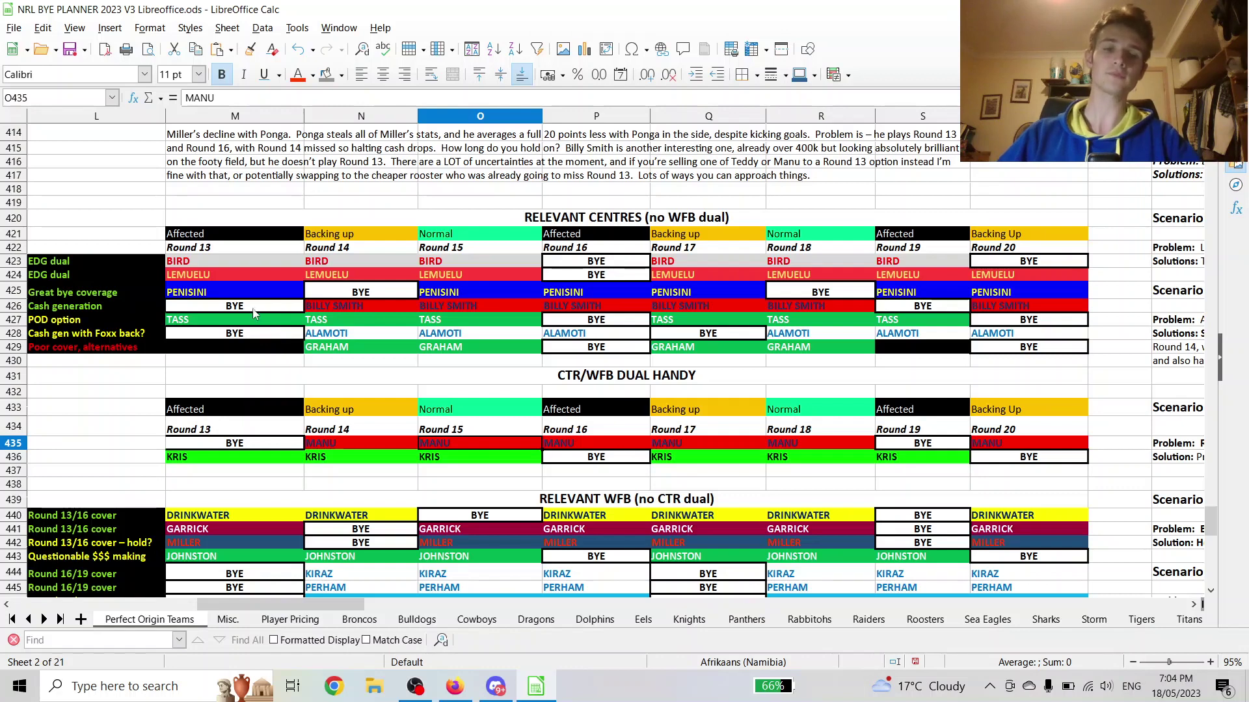
- Examine the two EDG dual rows in the RELEVANT CENTRES table and compare Round 16 availability with the other centres
left_click_drag(242, 264, 982, 263)
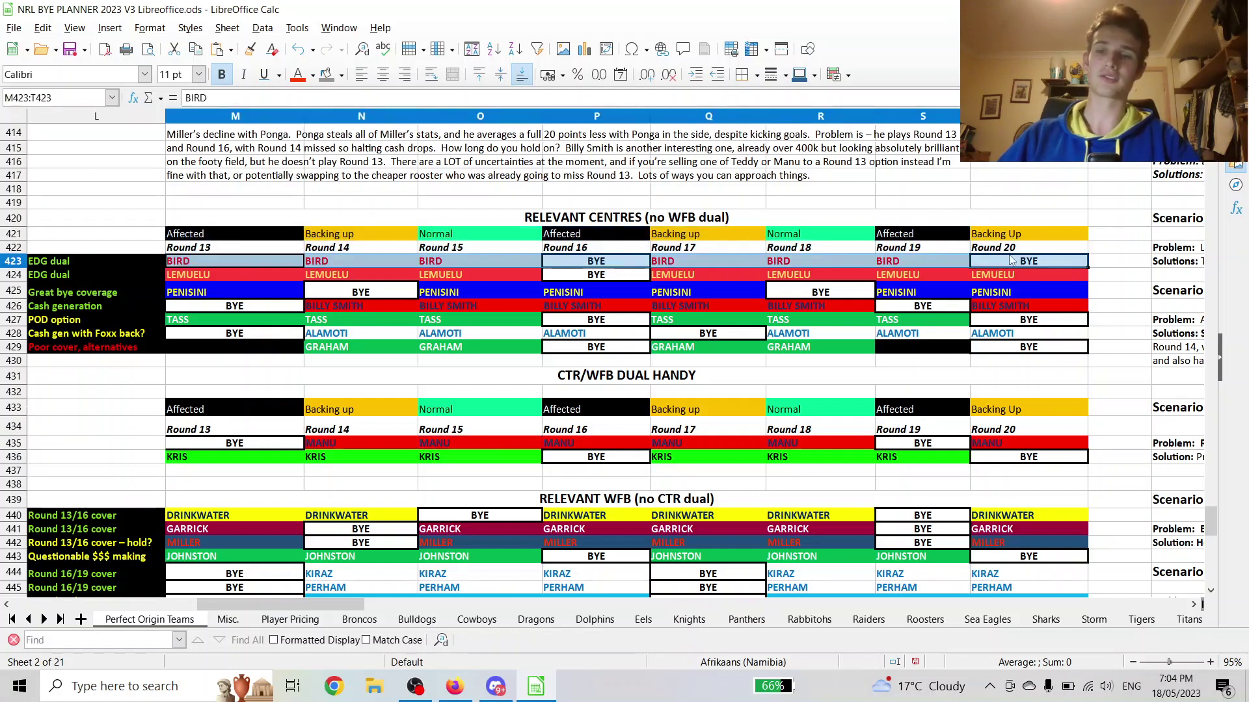
left_click(449, 276)
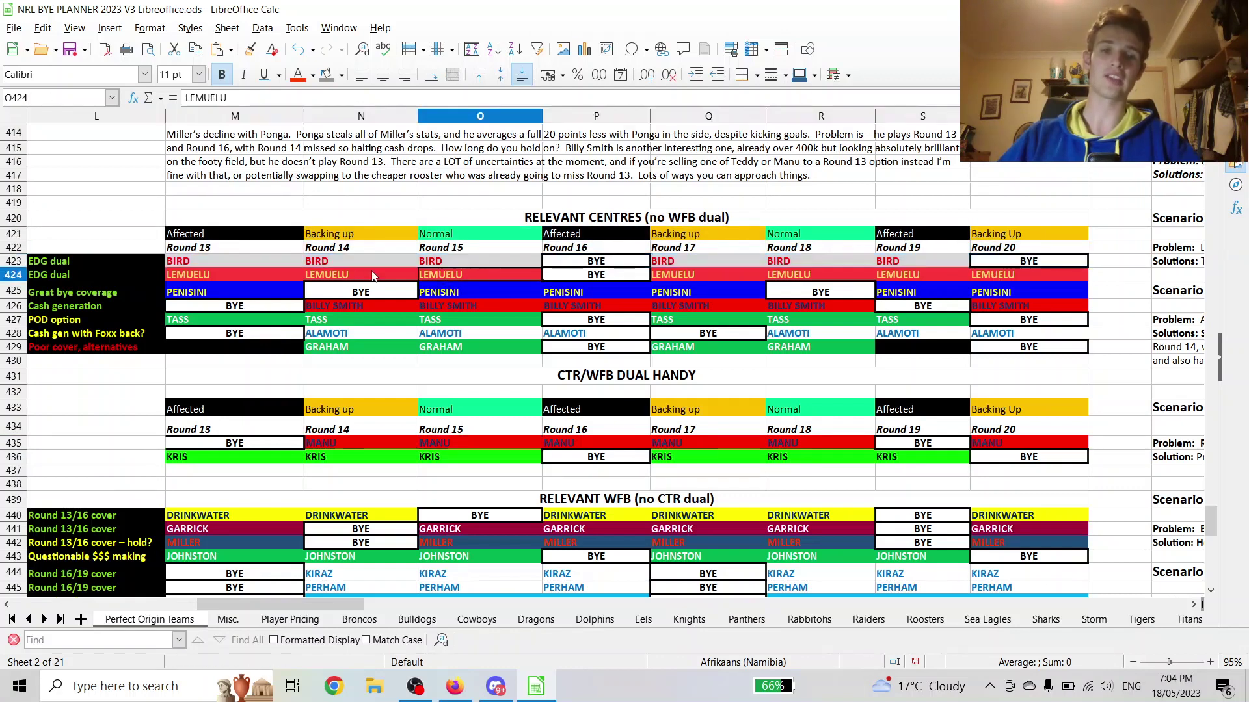
left_click(618, 263)
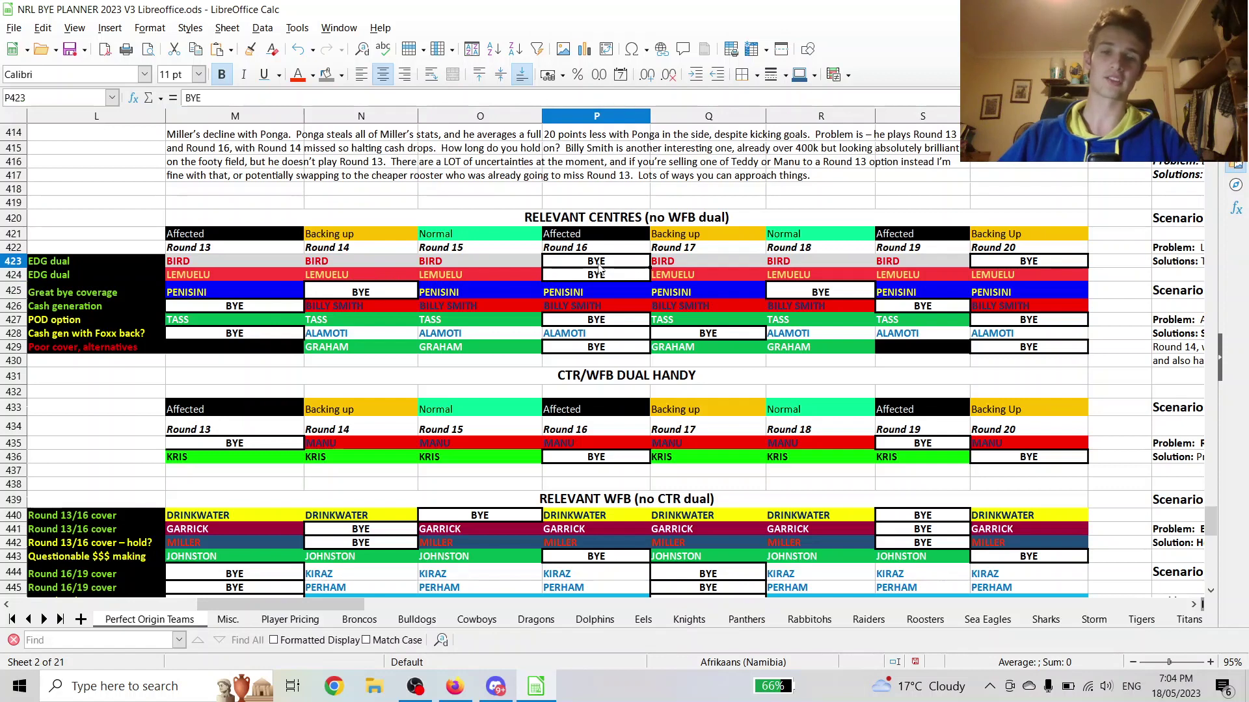
left_click(596, 297)
left_click(576, 336)
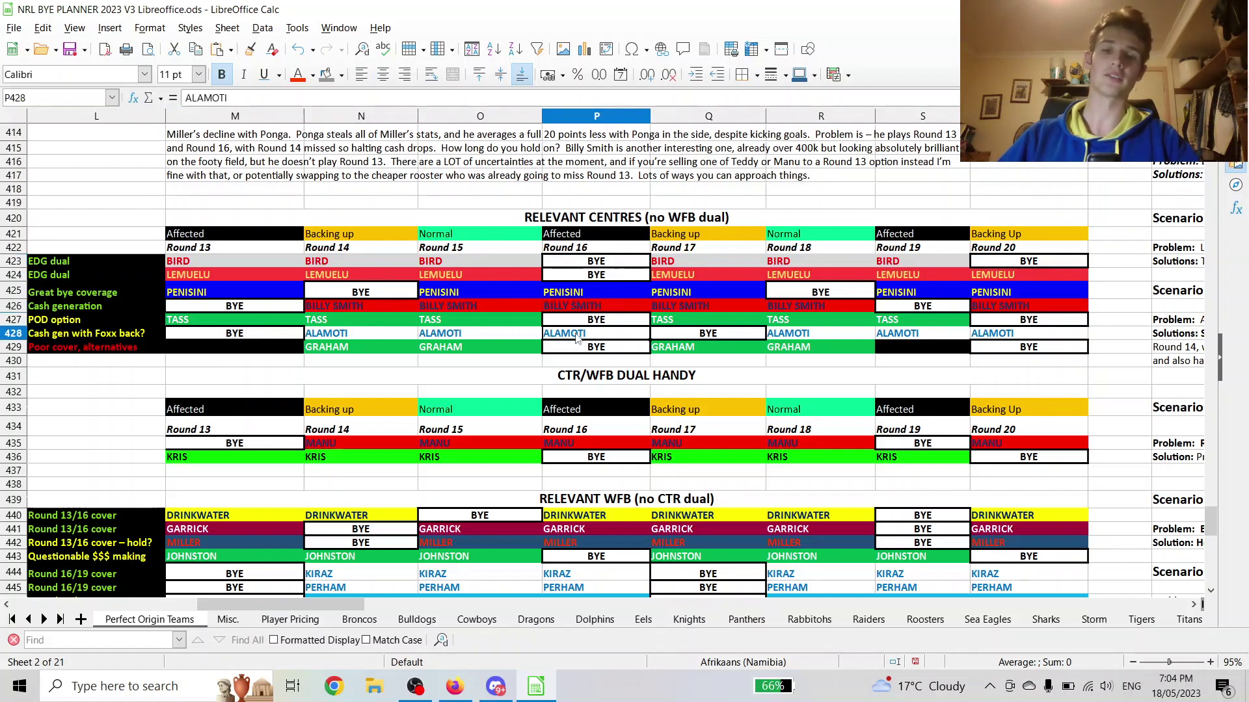
left_click(584, 296)
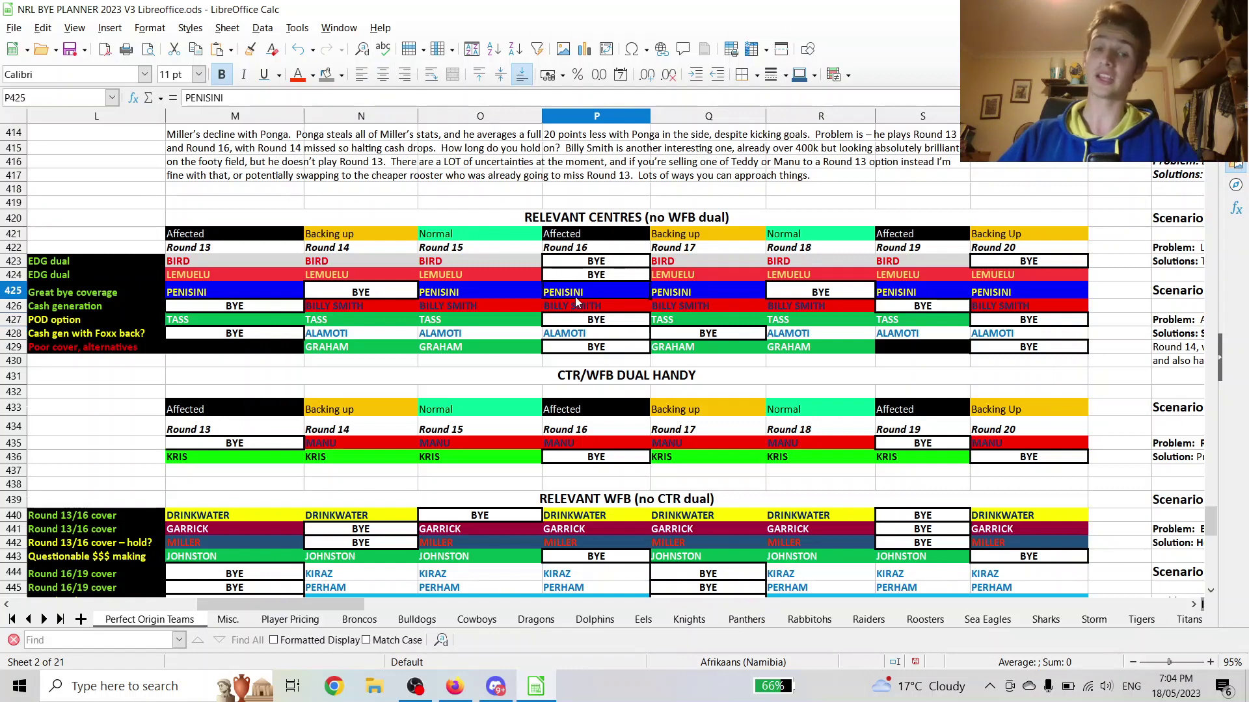
left_click_drag(235, 273, 1028, 277)
left_click(1033, 280)
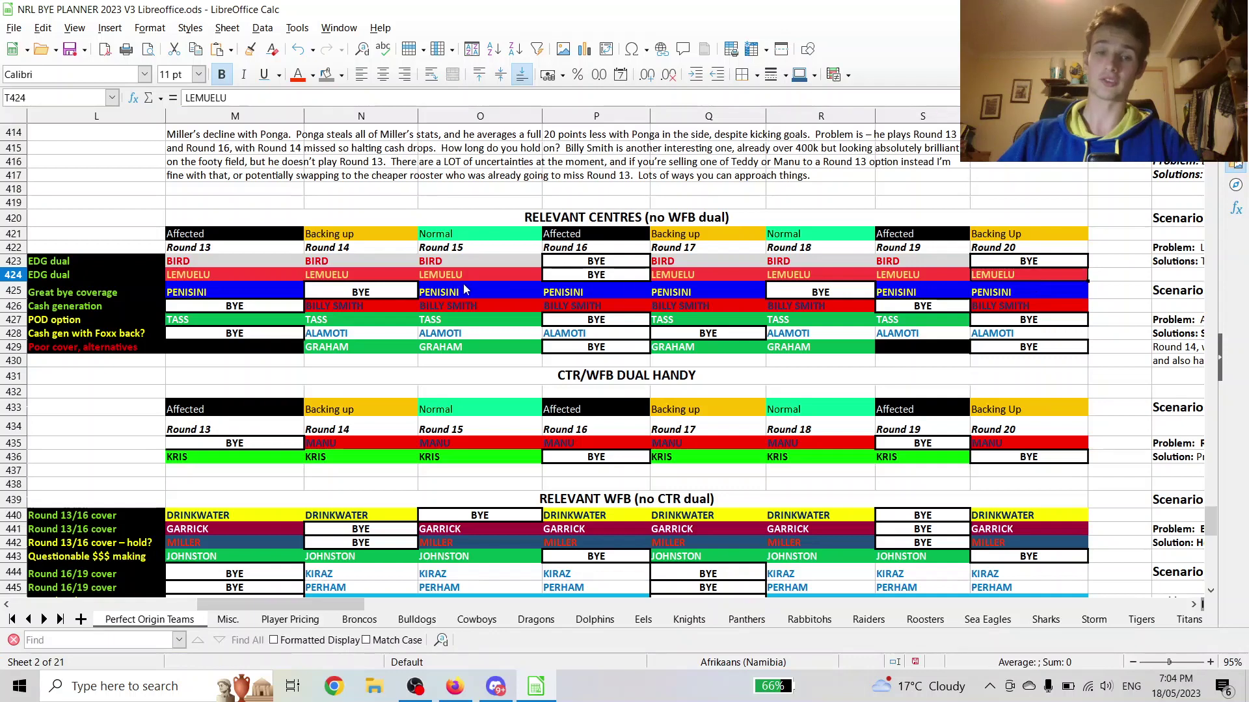
left_click_drag(190, 262, 589, 281)
left_click(590, 310)
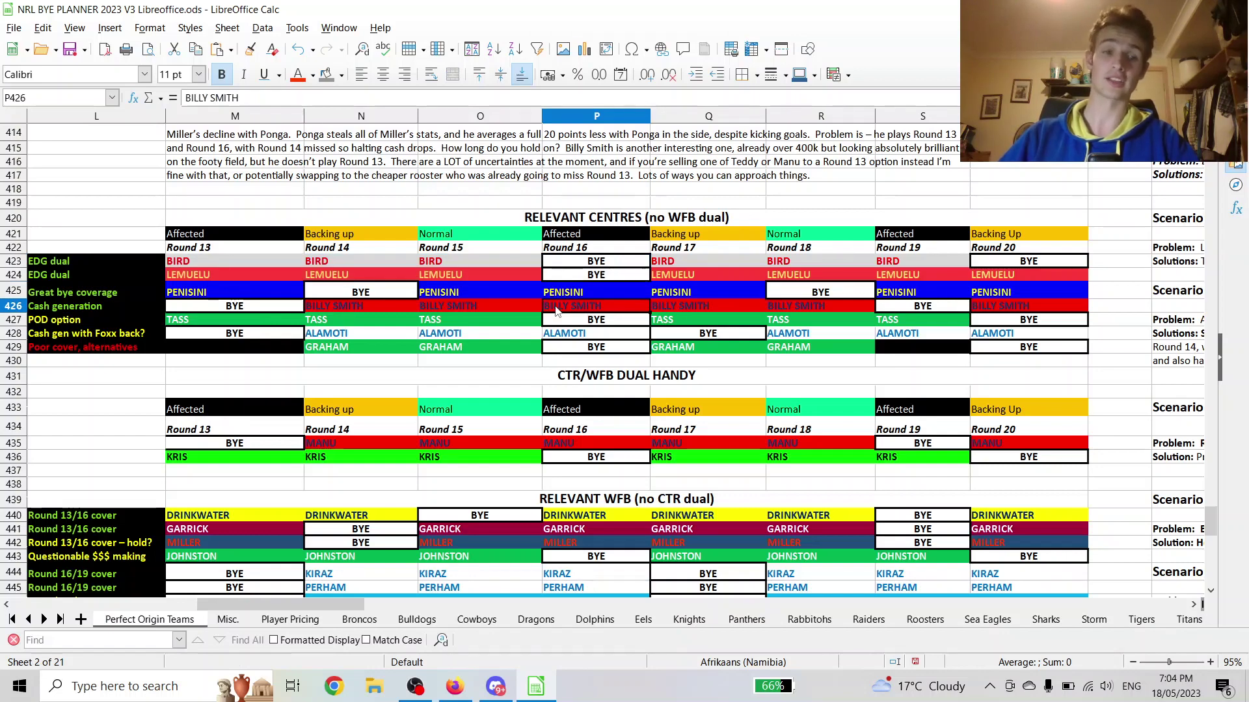
- Review the Cash generation, POD option and "Cash gen with Foxx back?" rows of the RELEVANT CENTRES table across the rounds
scroll(390, 281, "down", 3)
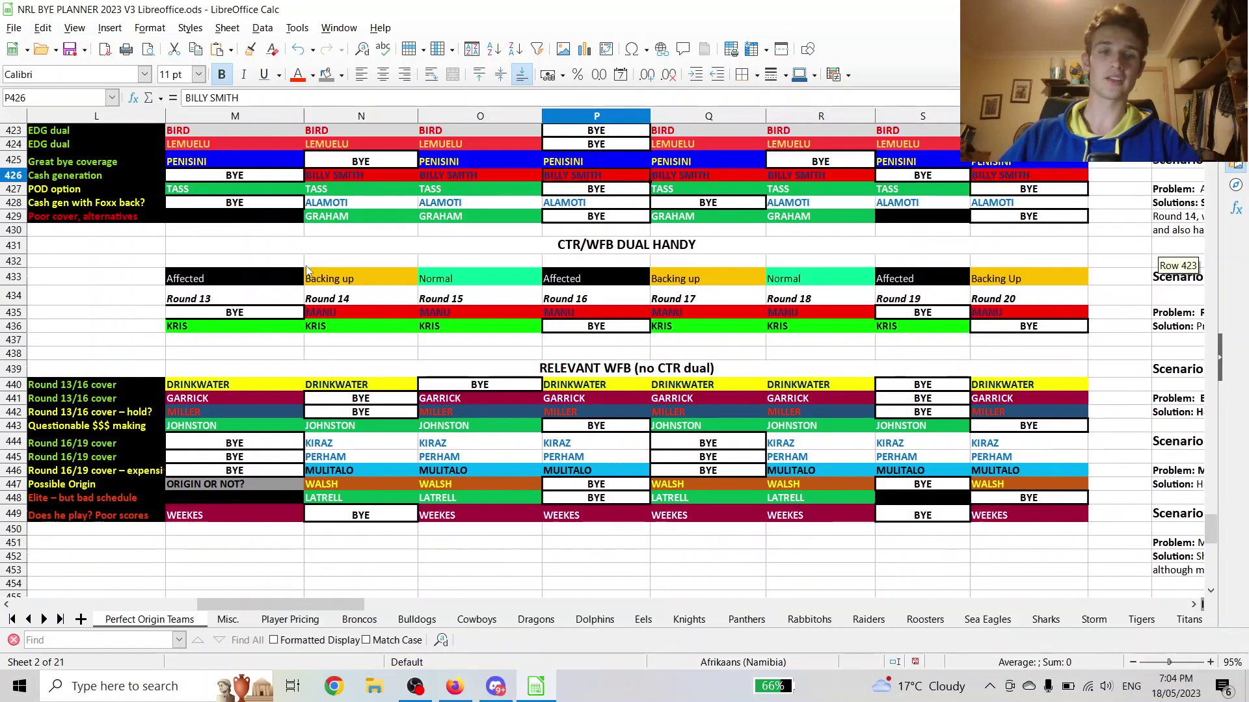
left_click_drag(234, 188, 994, 182)
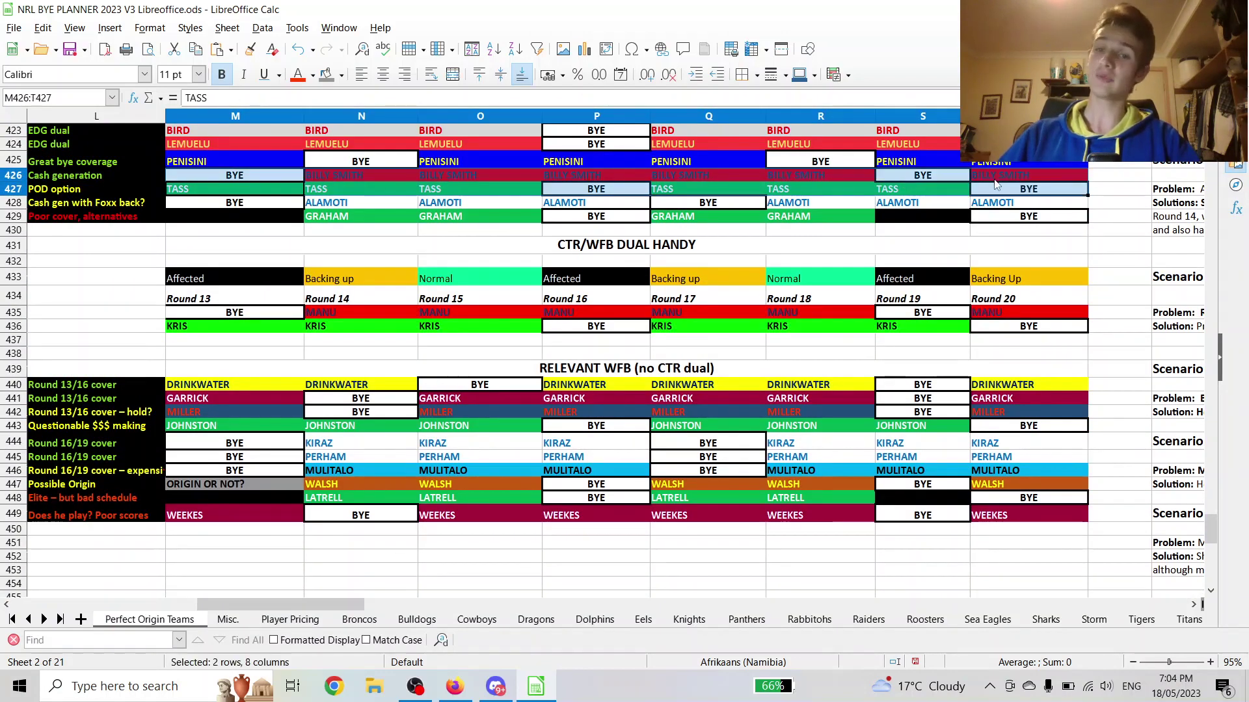
left_click(595, 189)
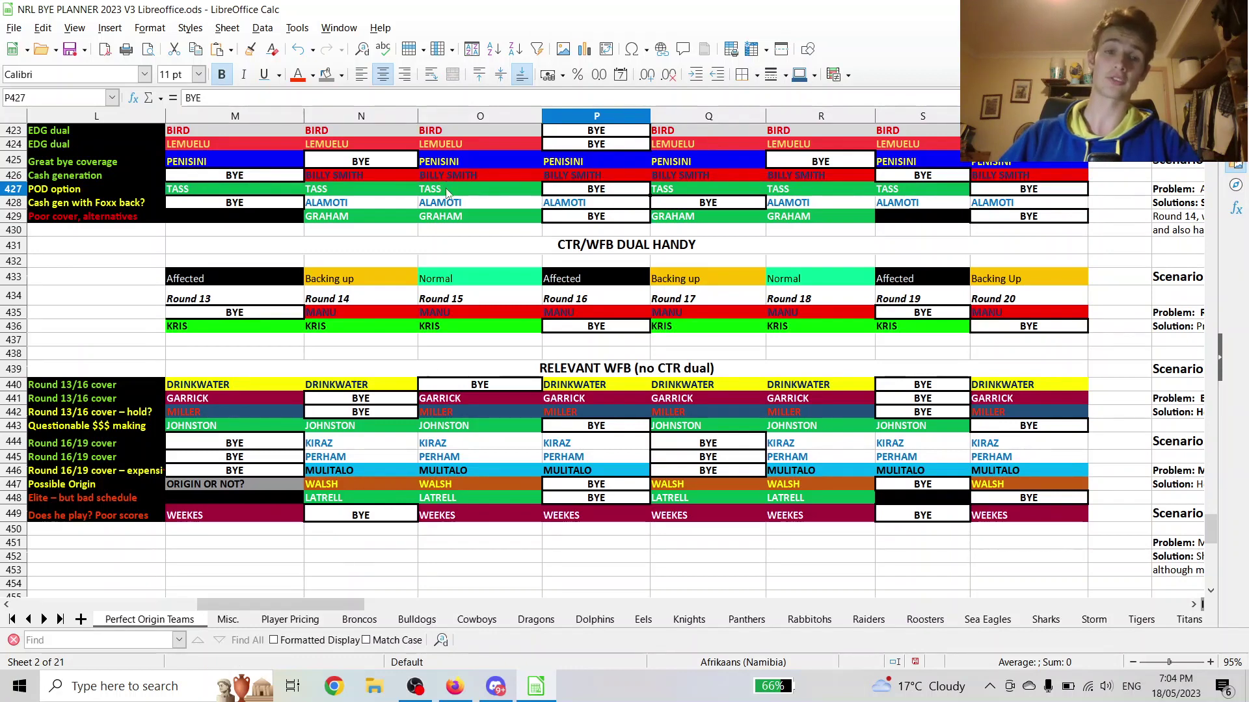
left_click(447, 190)
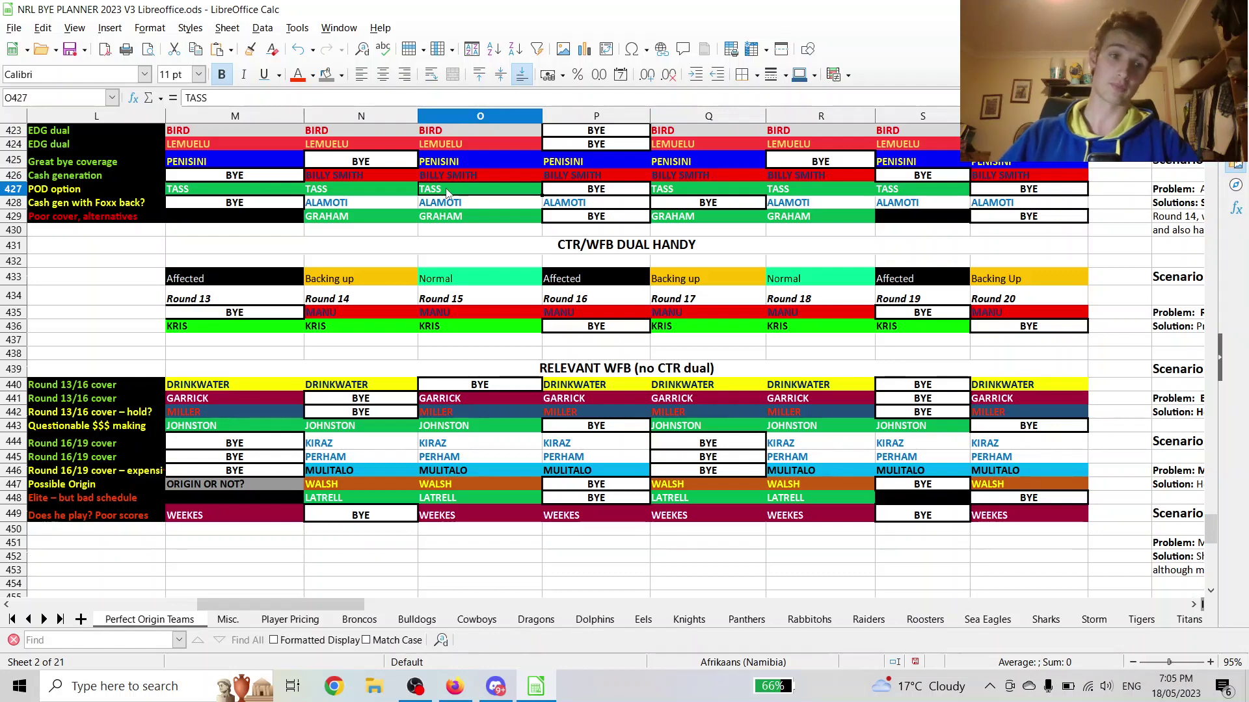
left_click(434, 204)
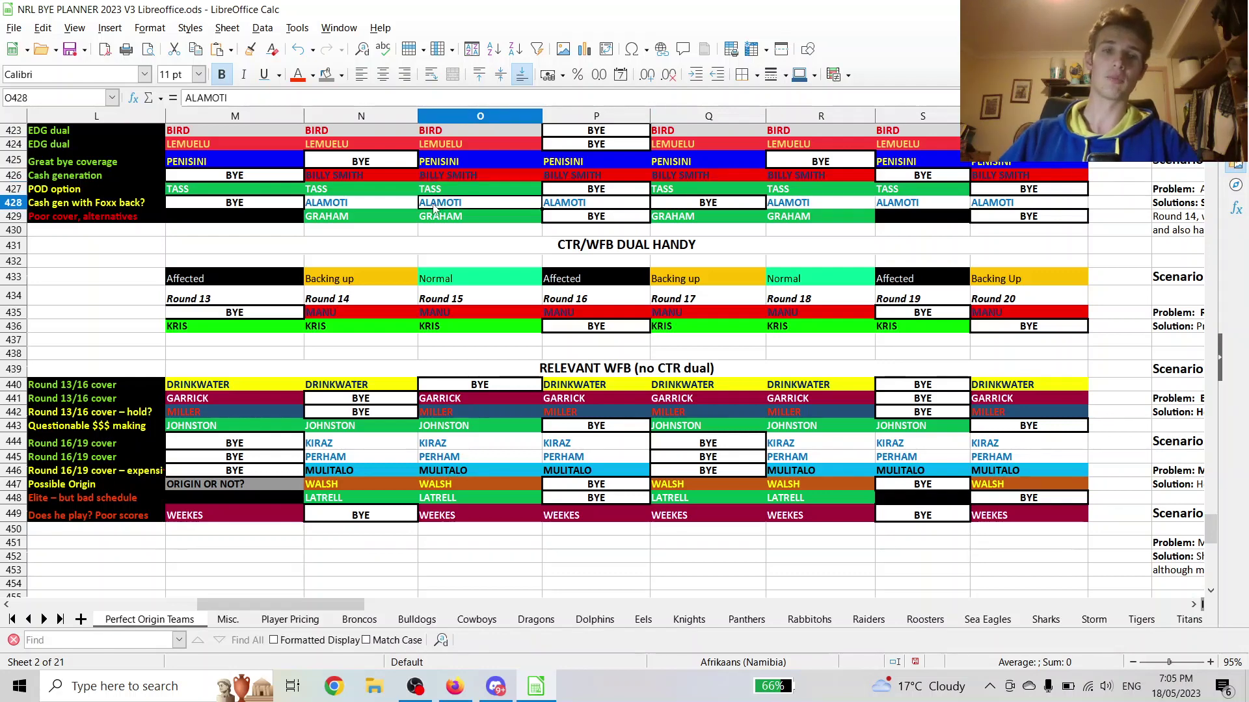
left_click(338, 204)
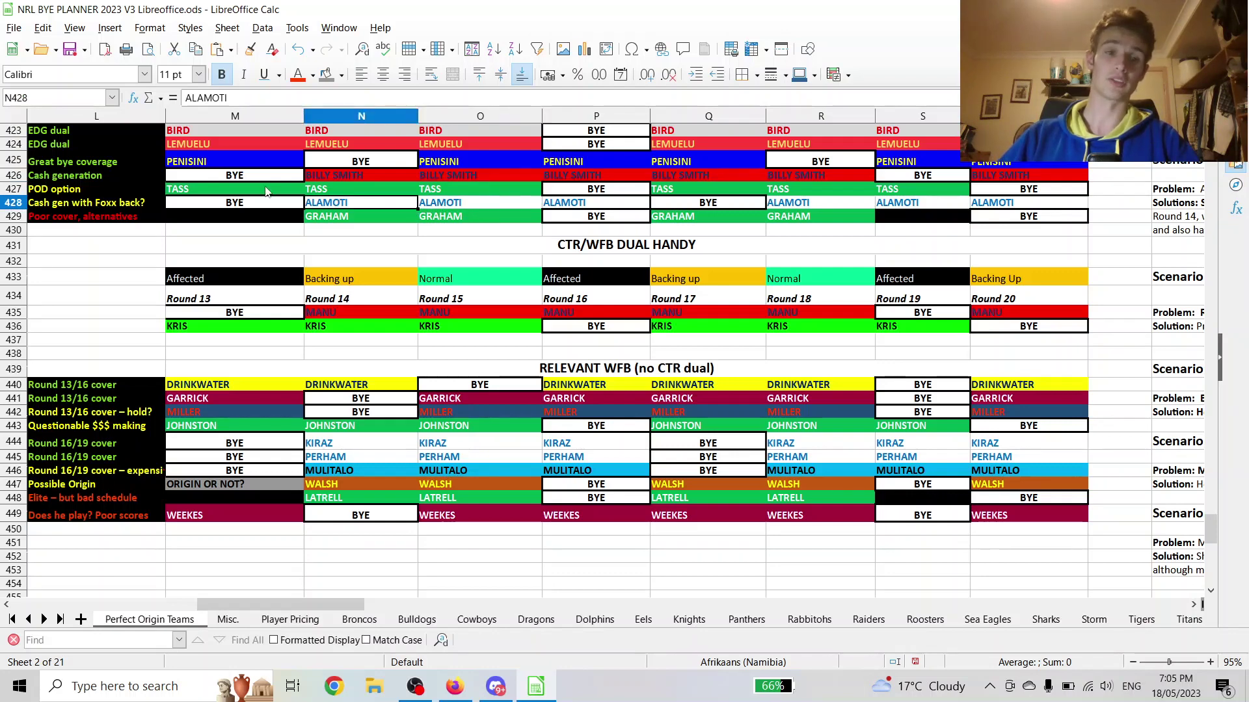
left_click_drag(96, 194, 229, 194)
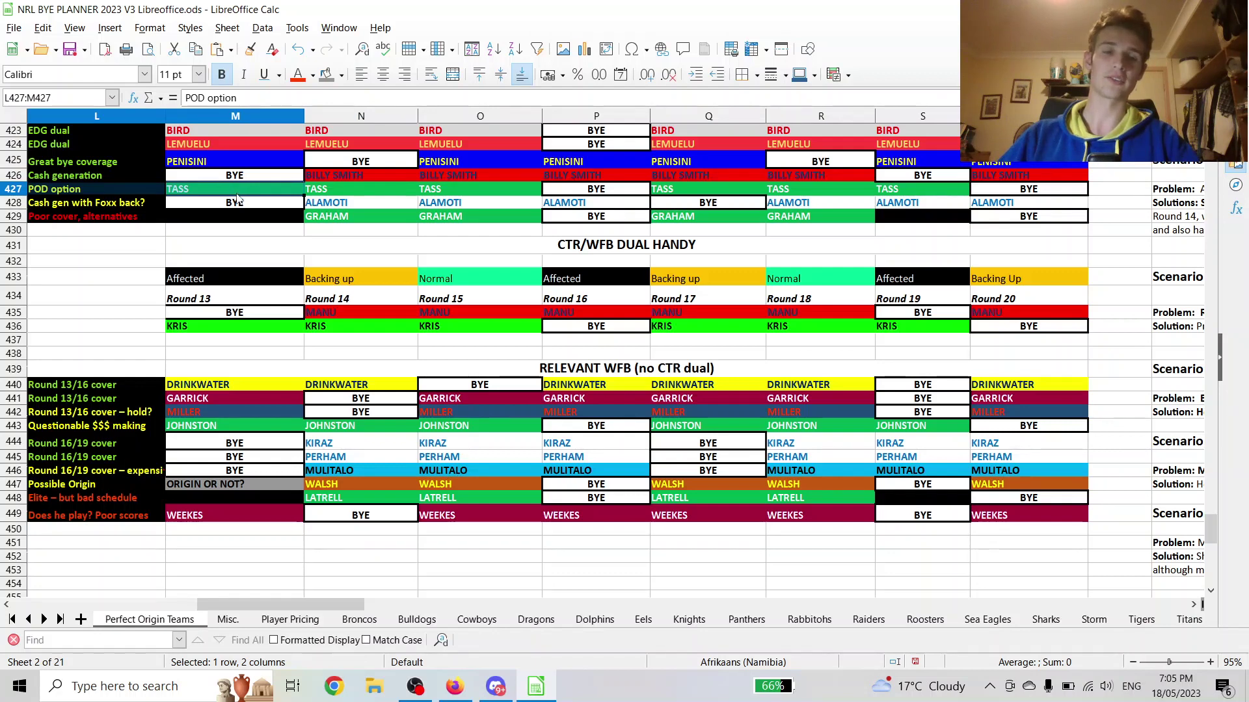
left_click(239, 201)
- Review the "Poor cover, alternatives" row across Rounds 13 to 20 and compare it with the first EDG dual centre's Round 13 entry
left_click_drag(329, 218, 800, 220)
scroll(365, 605, "left", 2)
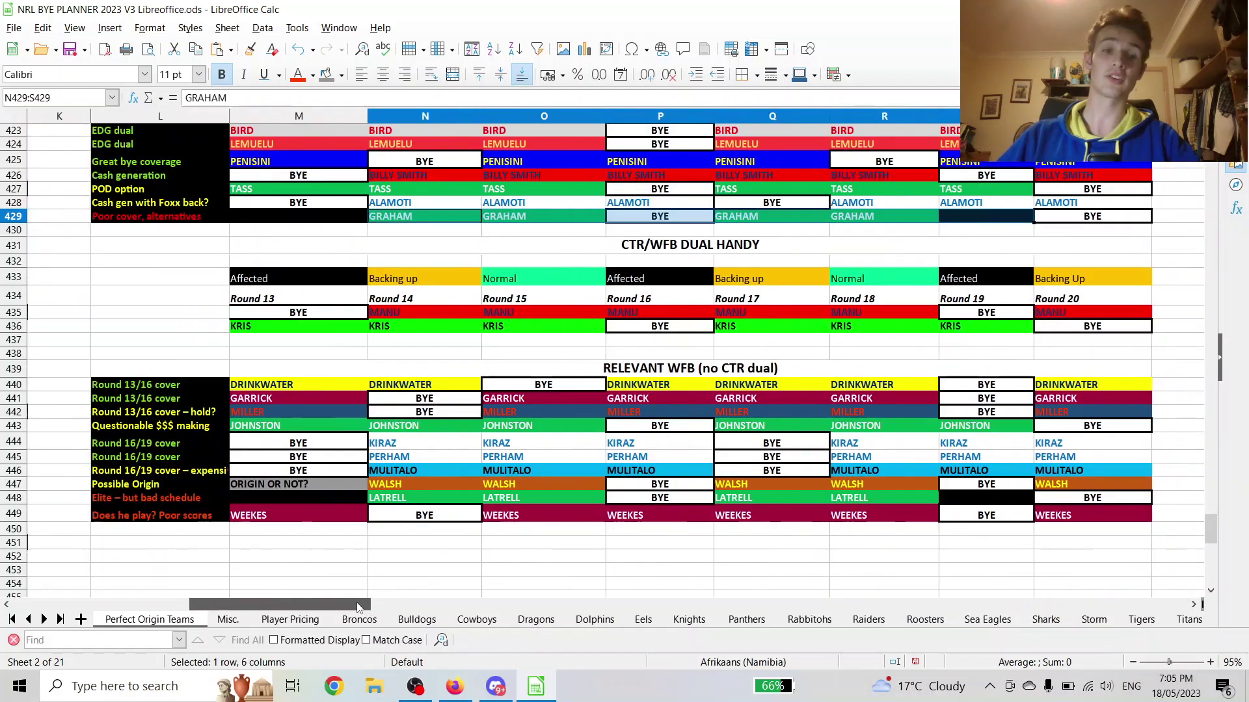
left_click_drag(1073, 220, 333, 222)
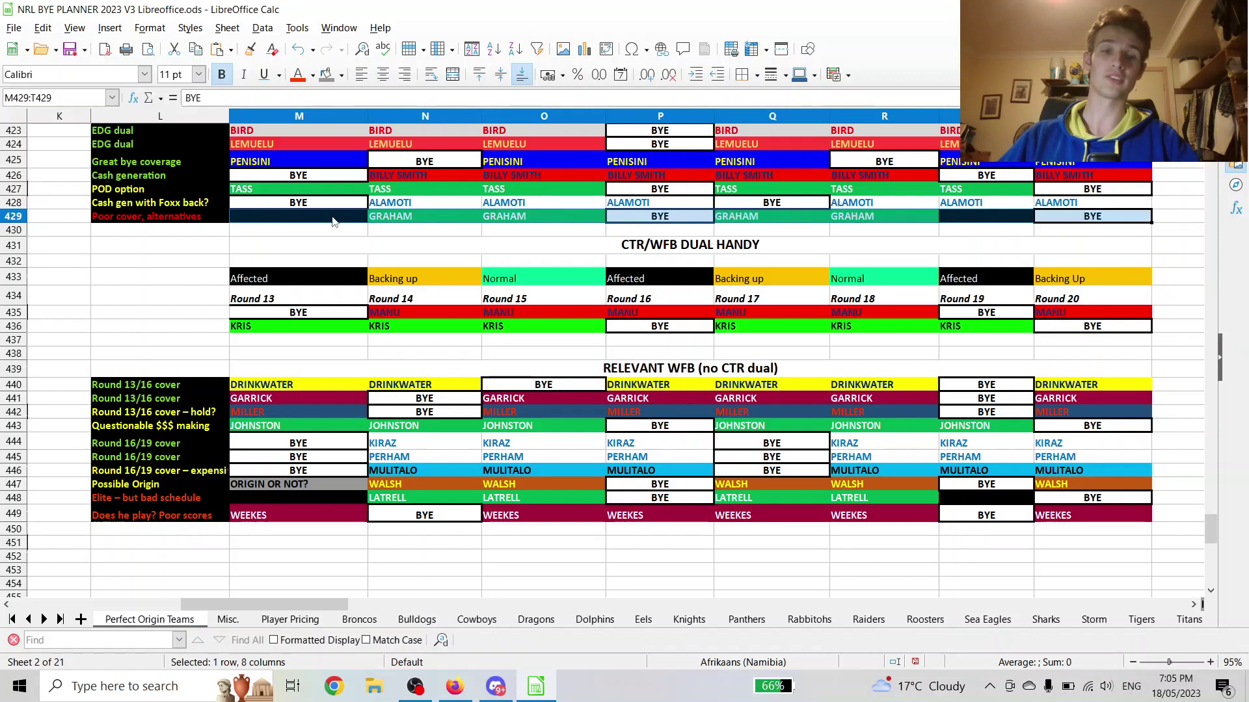
left_click(1021, 218)
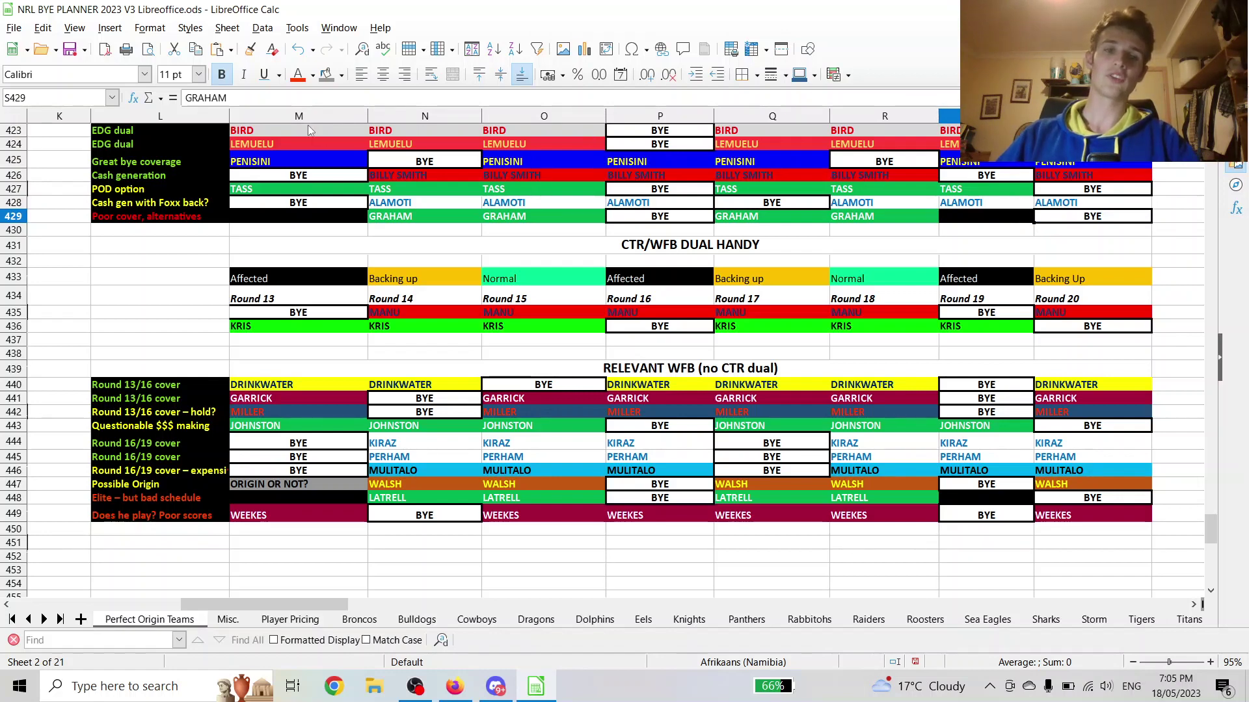
left_click(256, 132)
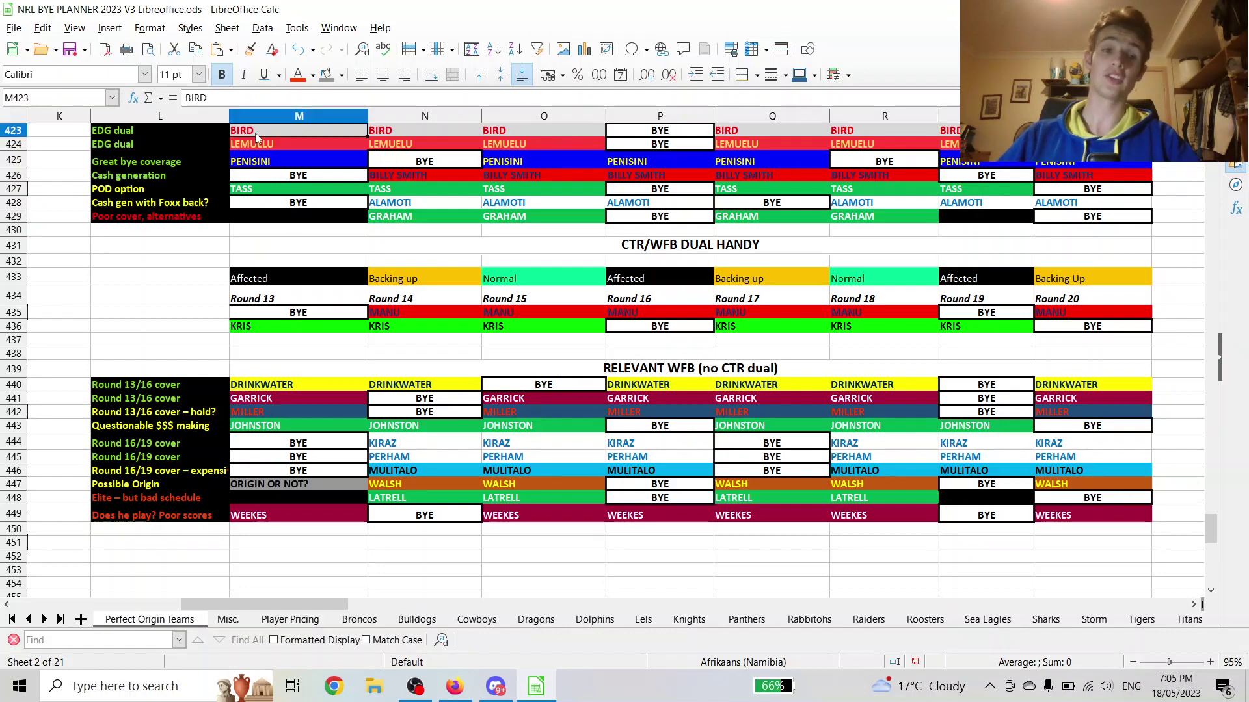
scroll(270, 162, "up", 1)
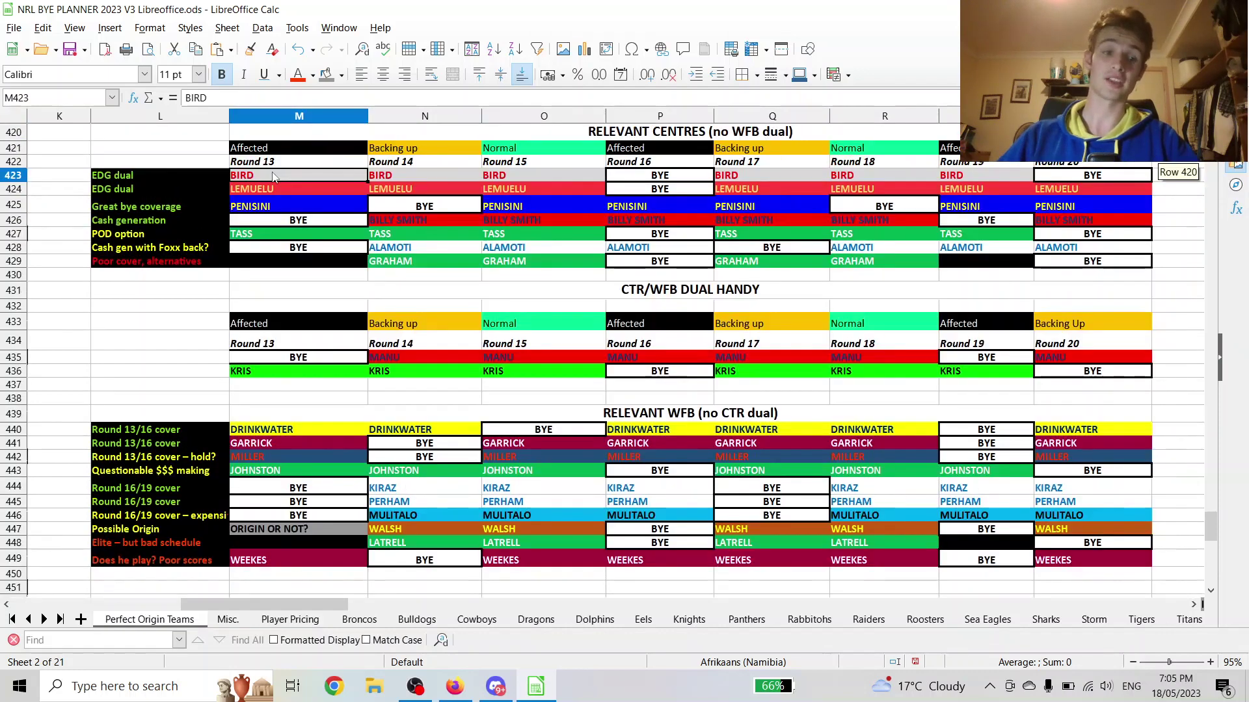
scroll(273, 176, "down", 1)
scroll(273, 177, "up", 1)
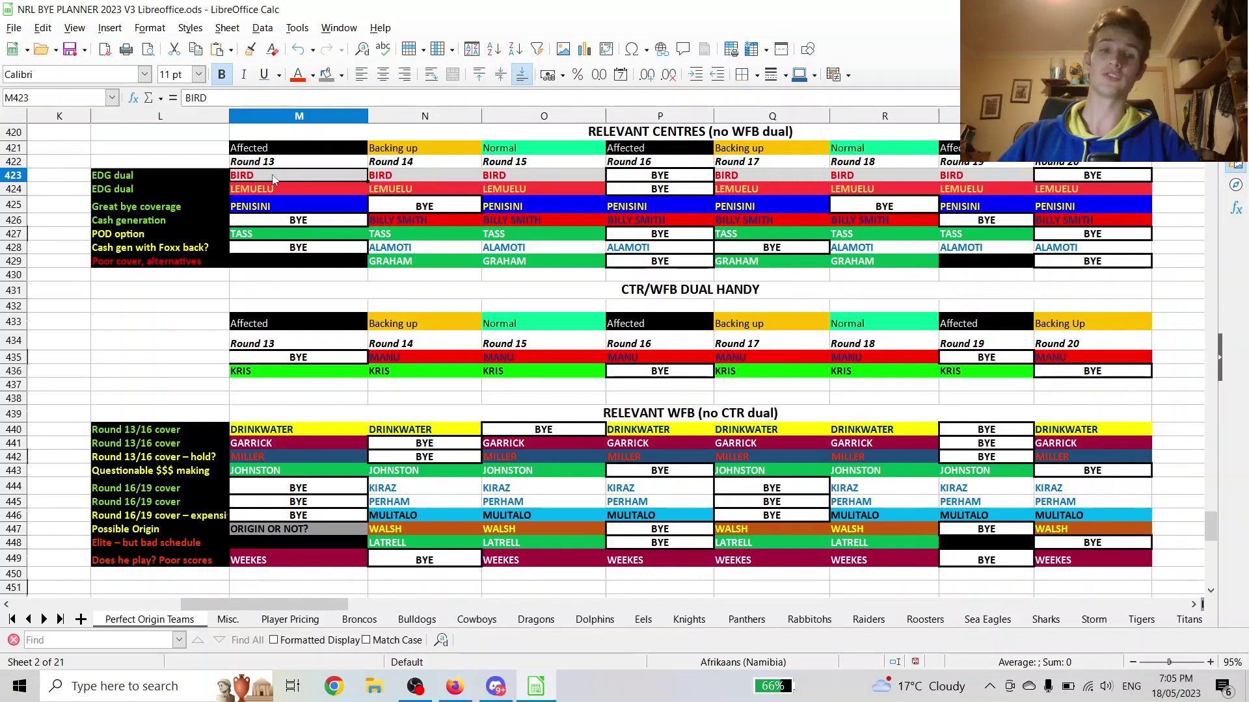
scroll(276, 182, "down", 1)
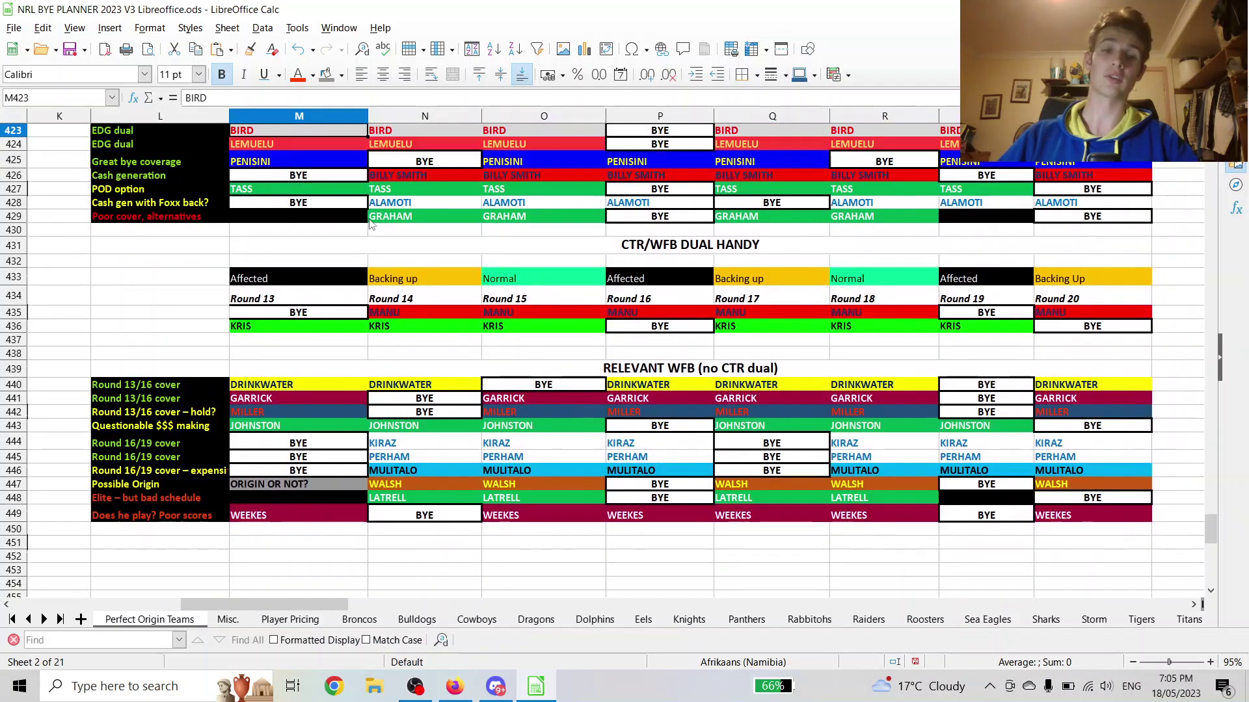
- Check the Round 13 and Round 16 entries of the "Poor cover, alternatives" row in the RELEVANT CENTRES table
left_click(372, 220)
left_click(334, 221)
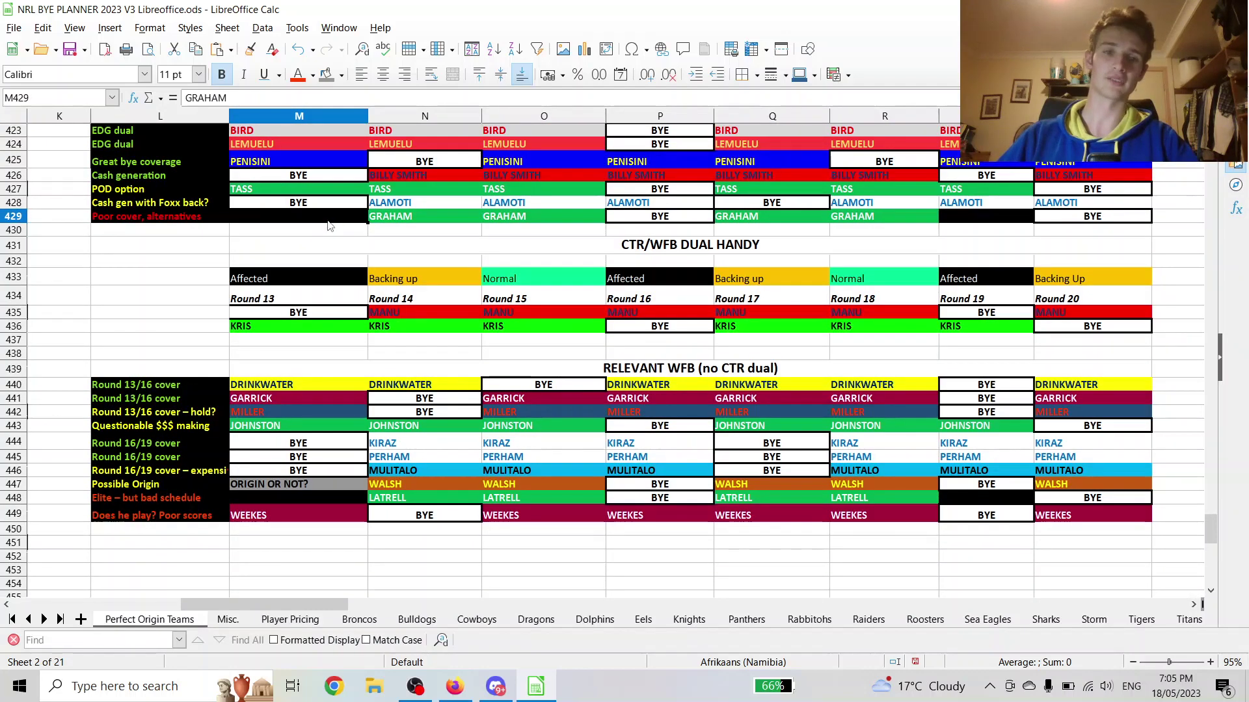
left_click(641, 221)
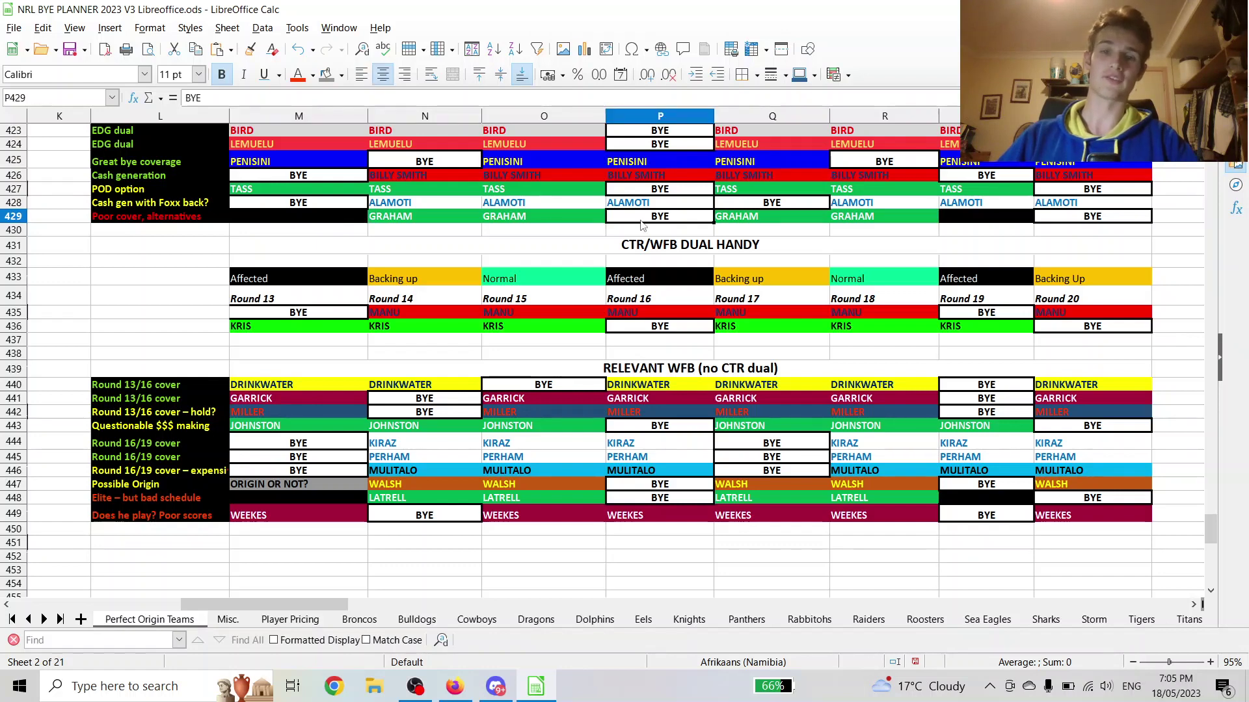
scroll(641, 224, "up", 1)
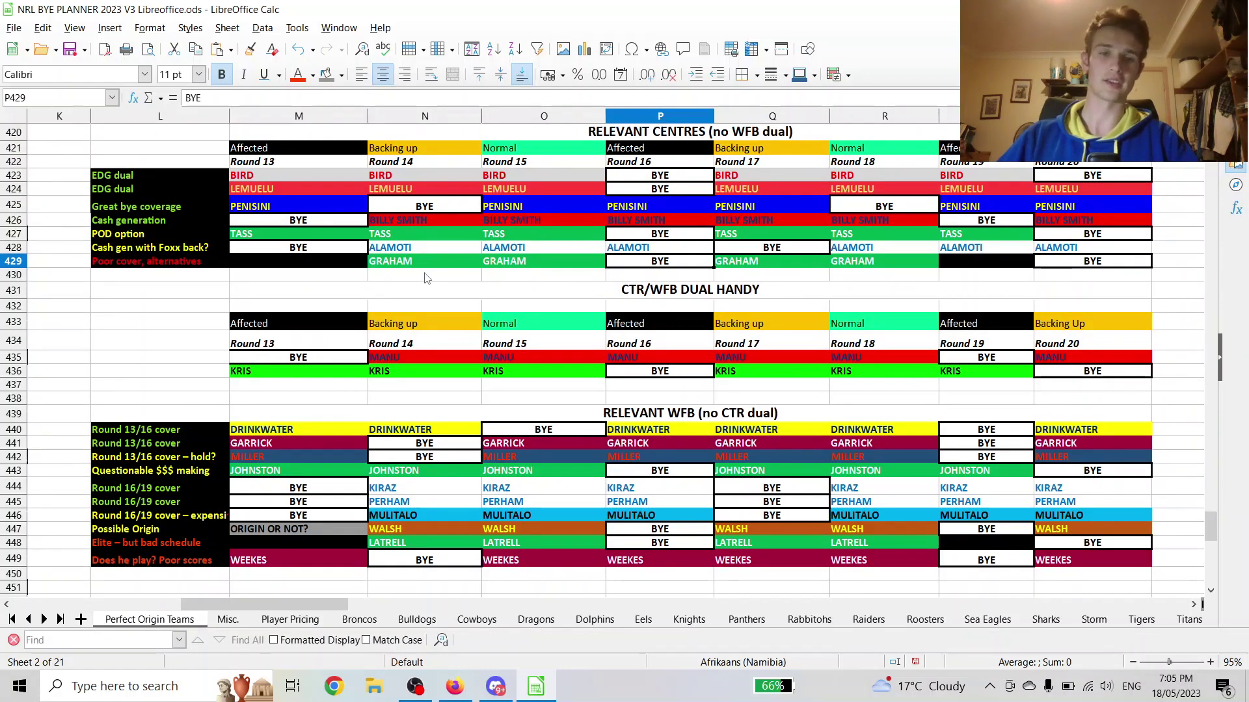
- Examine the Round 13 entries of the first four rows in the RELEVANT WFB (no CTR dual) table
scroll(328, 273, "down", 3)
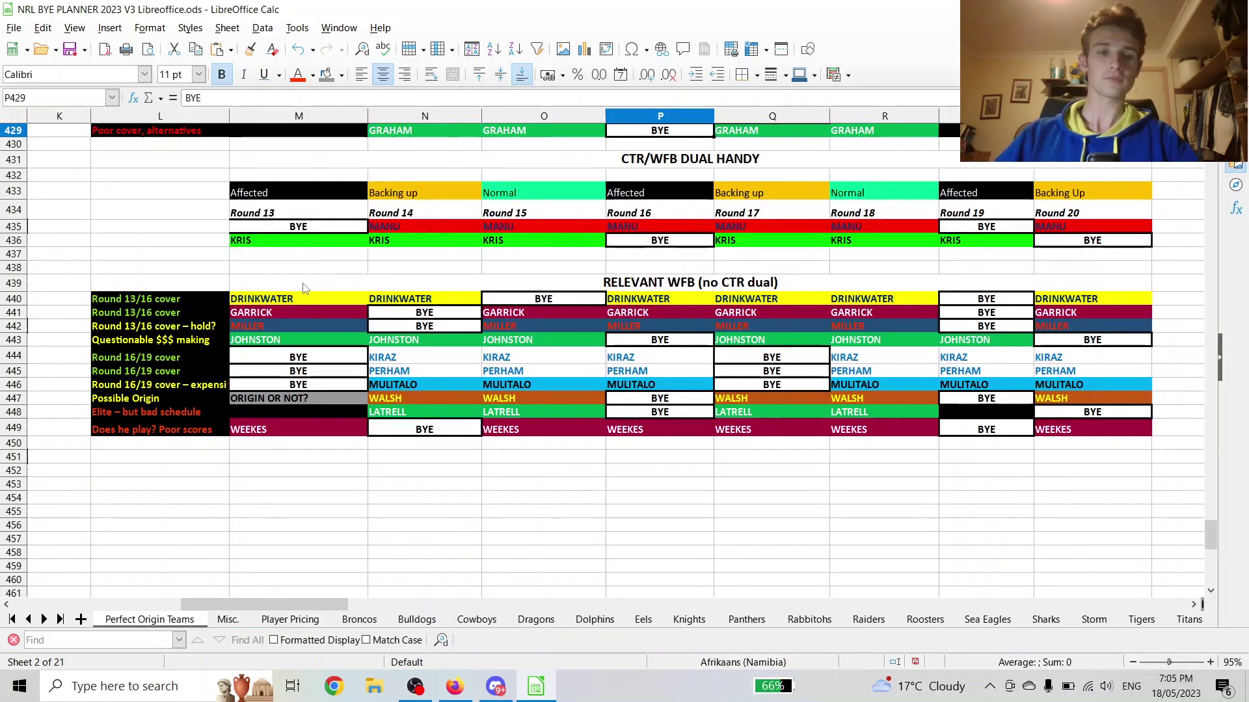
left_click_drag(300, 298, 556, 327)
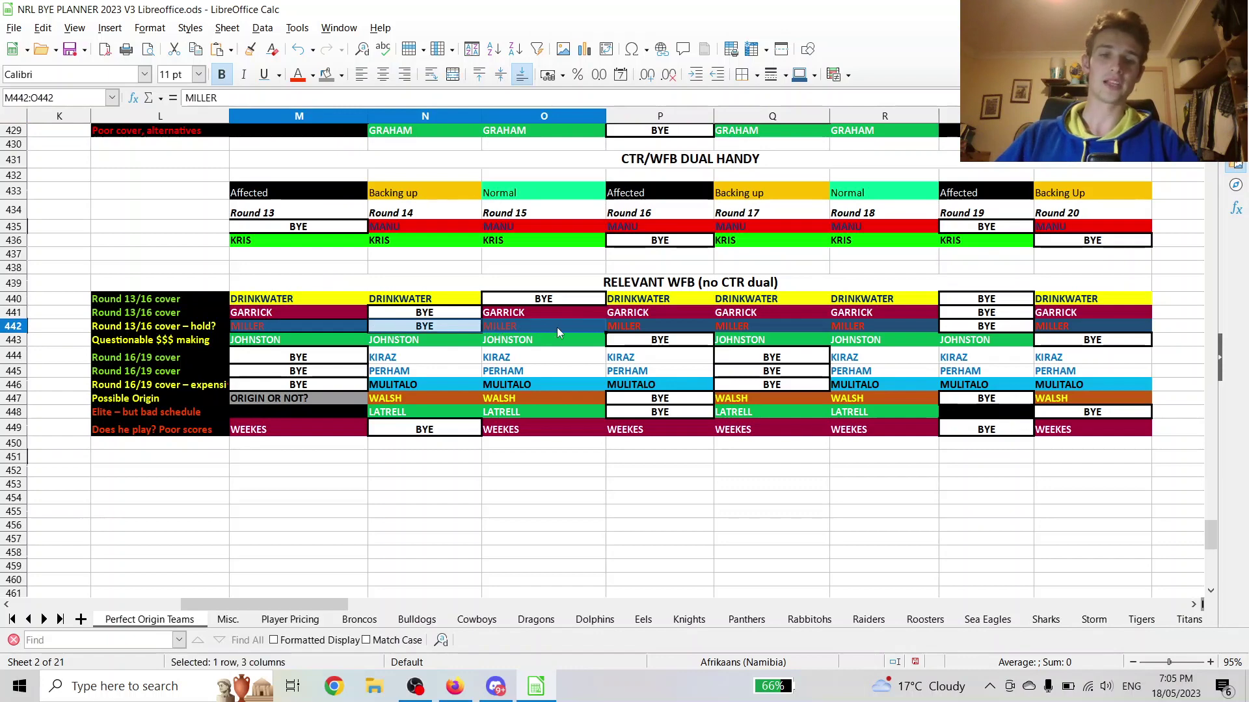
left_click(294, 289)
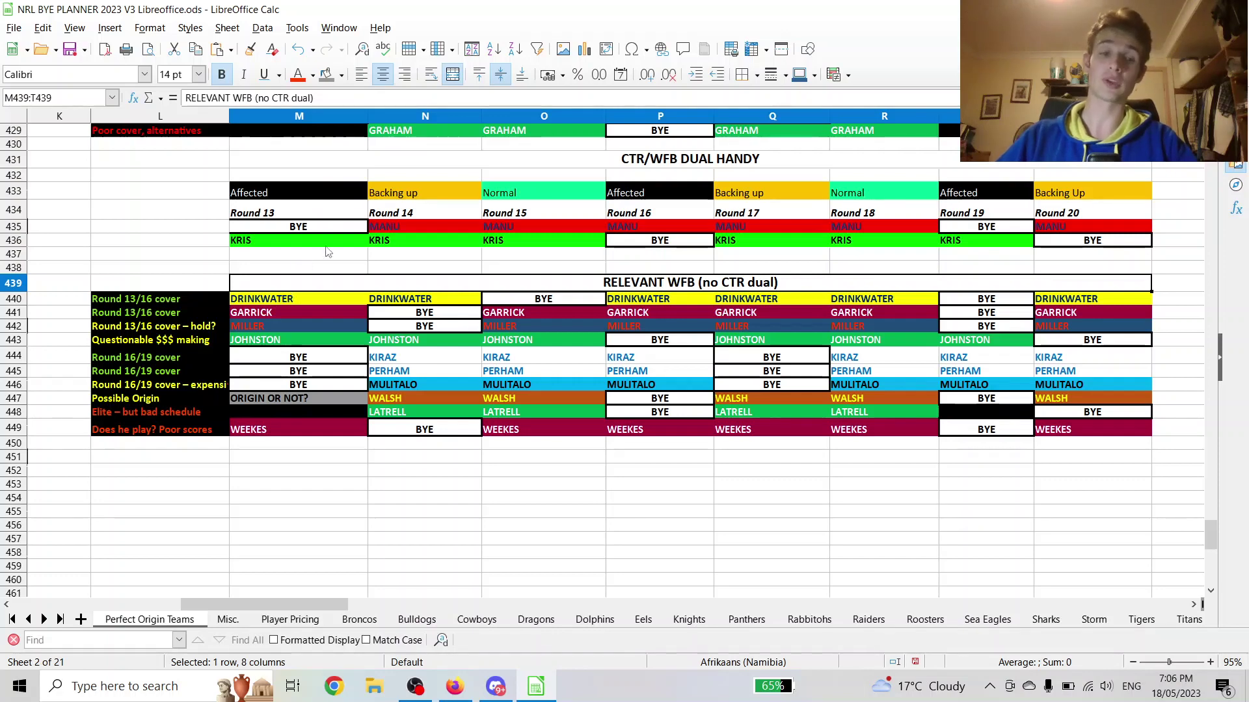
left_click_drag(290, 301, 315, 338)
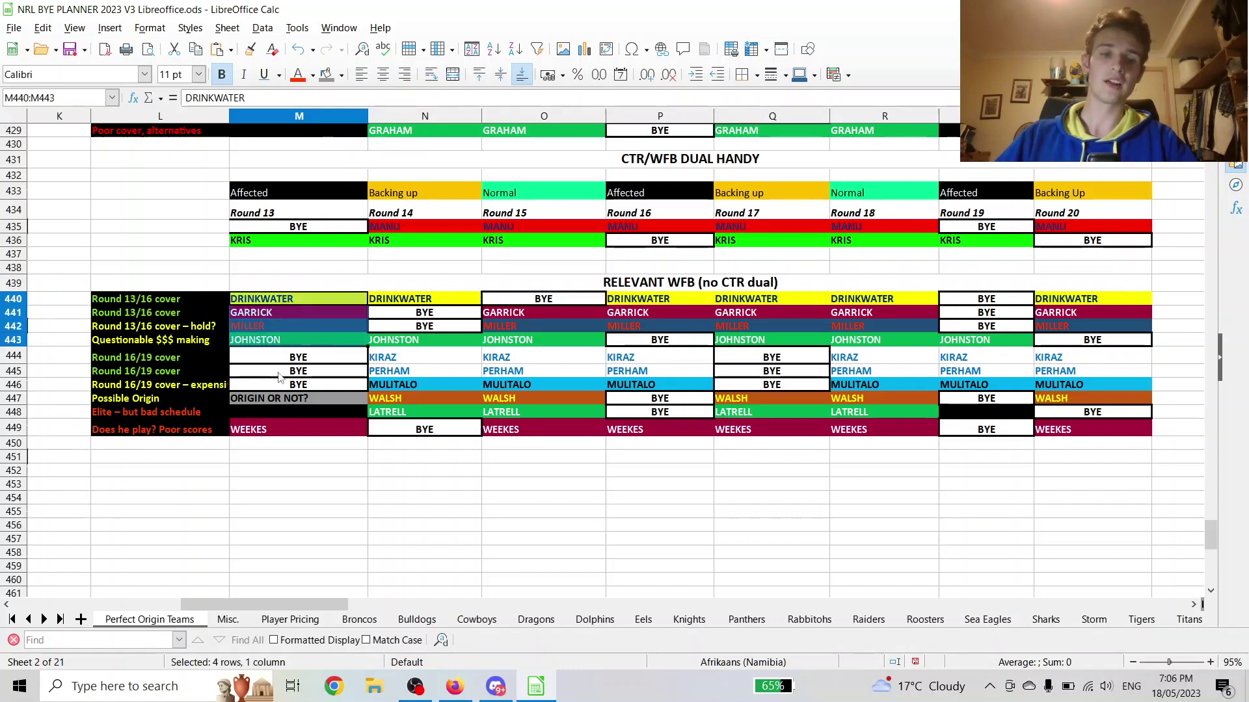
- Review the "Elite – but bad schedule" row across Rounds 13 to 20, including its Round 13 and Round 14 entries
left_click(433, 417)
left_click_drag(434, 419, 1092, 416)
left_click(801, 417)
left_click(348, 412)
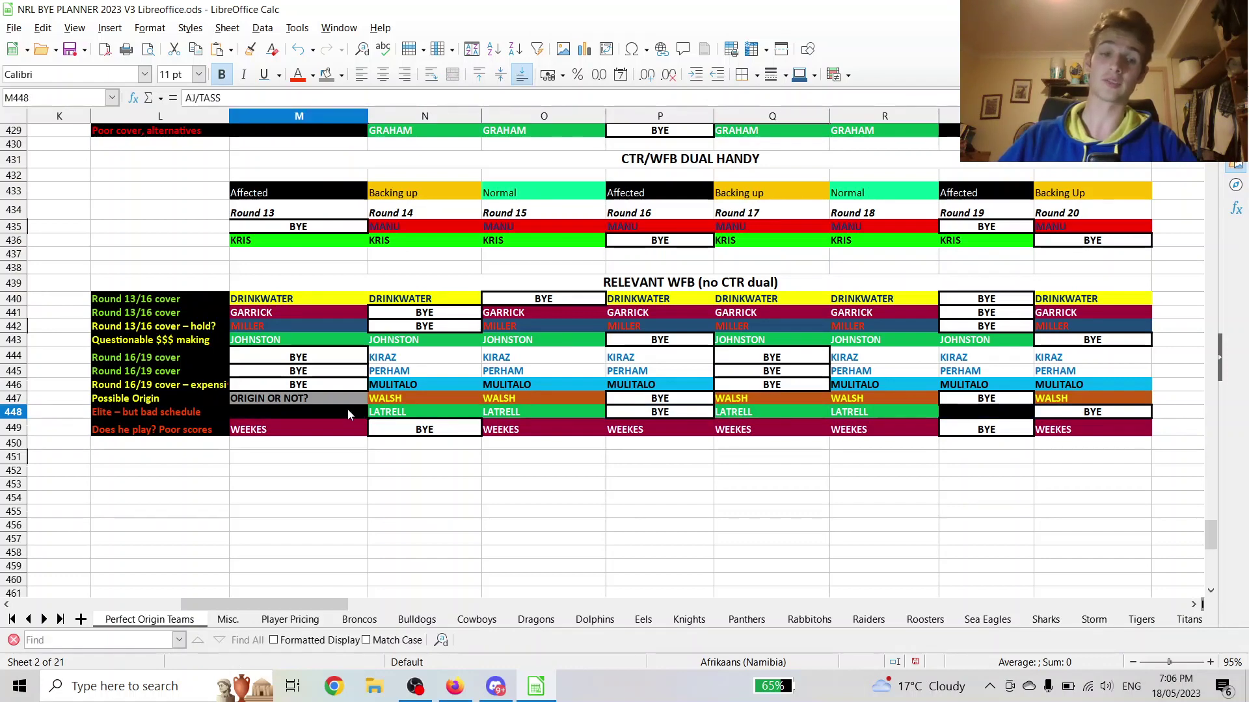
left_click(390, 414)
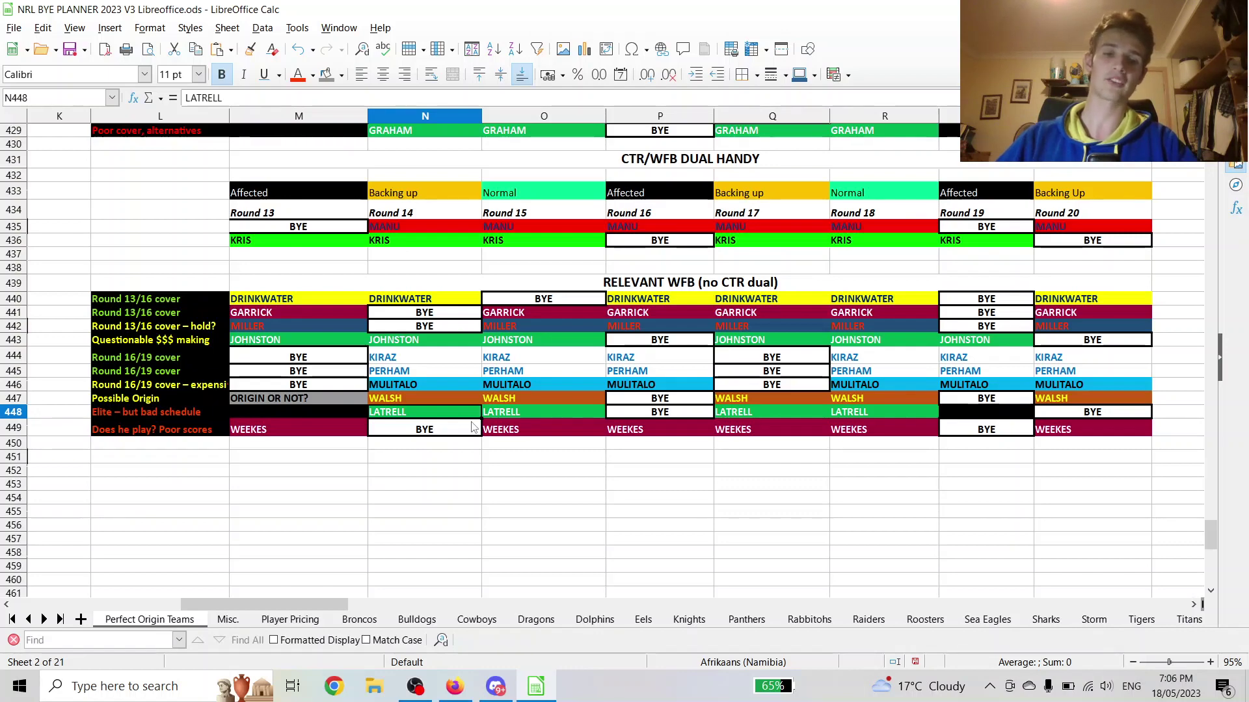
- Examine the "Possible Origin" fullback row from Round 13 to Round 19, including its Round 16 and Round 19 entries
left_click_drag(407, 397, 949, 391)
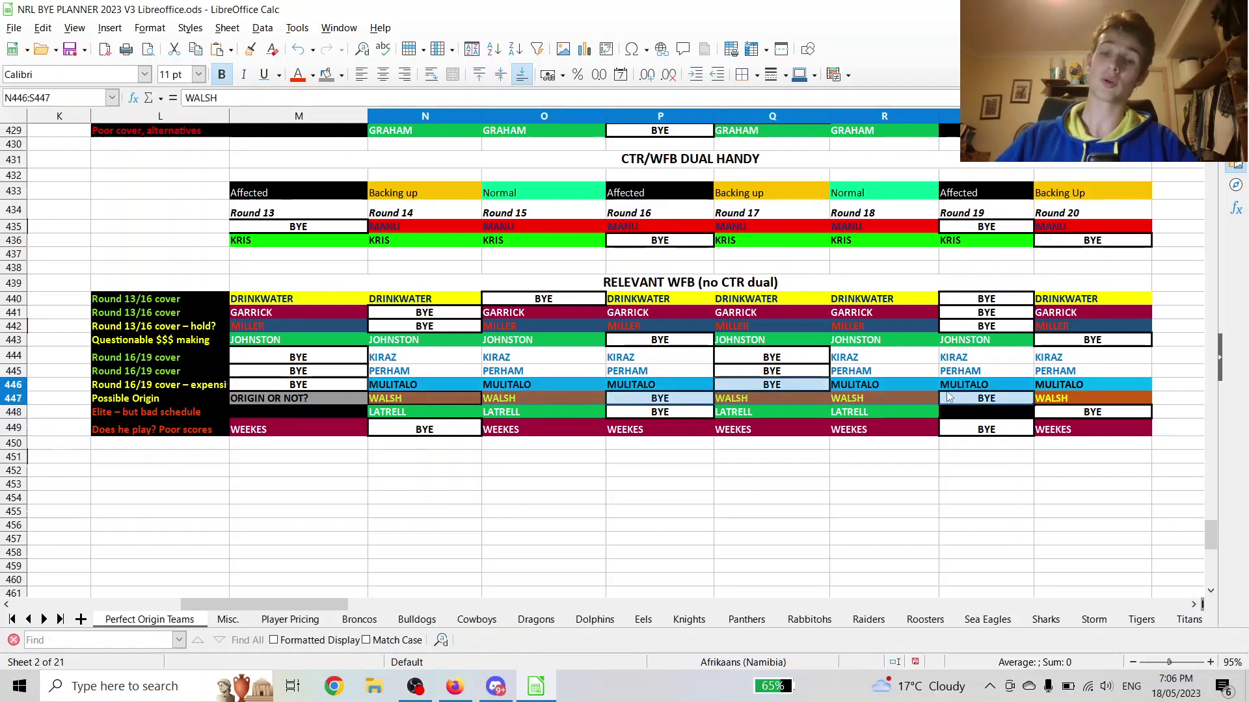
left_click_drag(325, 398, 623, 399)
left_click(524, 398)
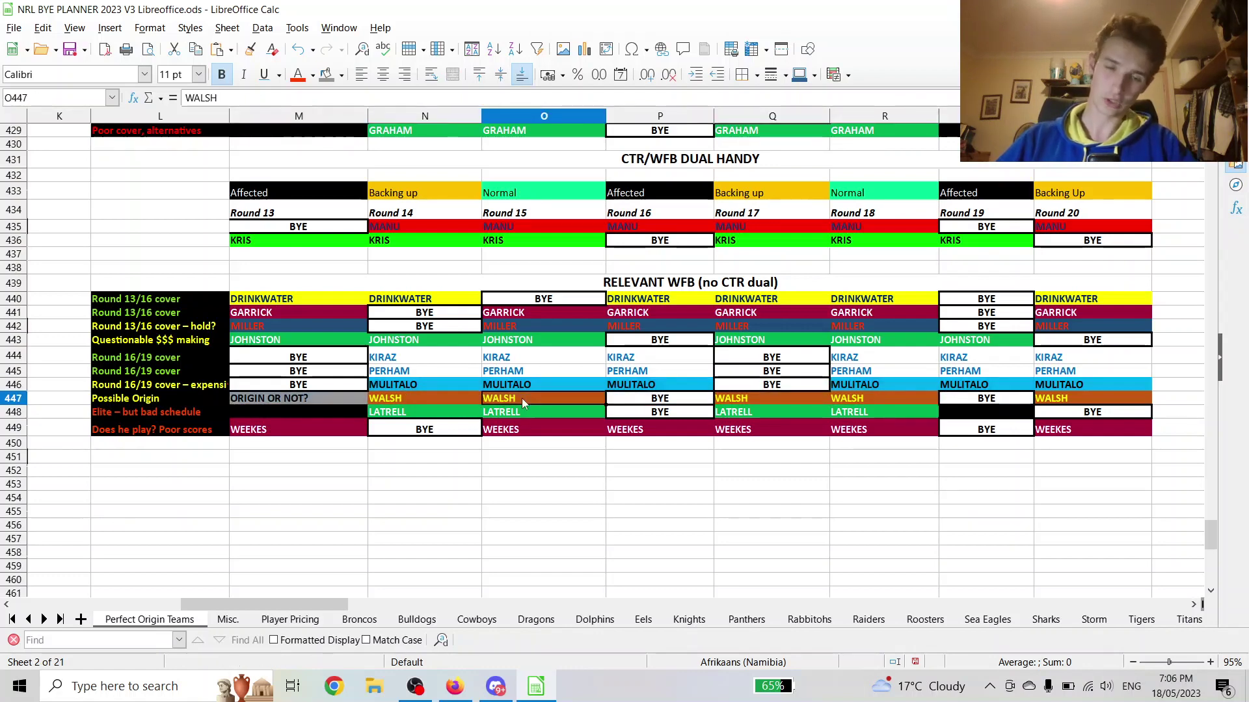
left_click(443, 400)
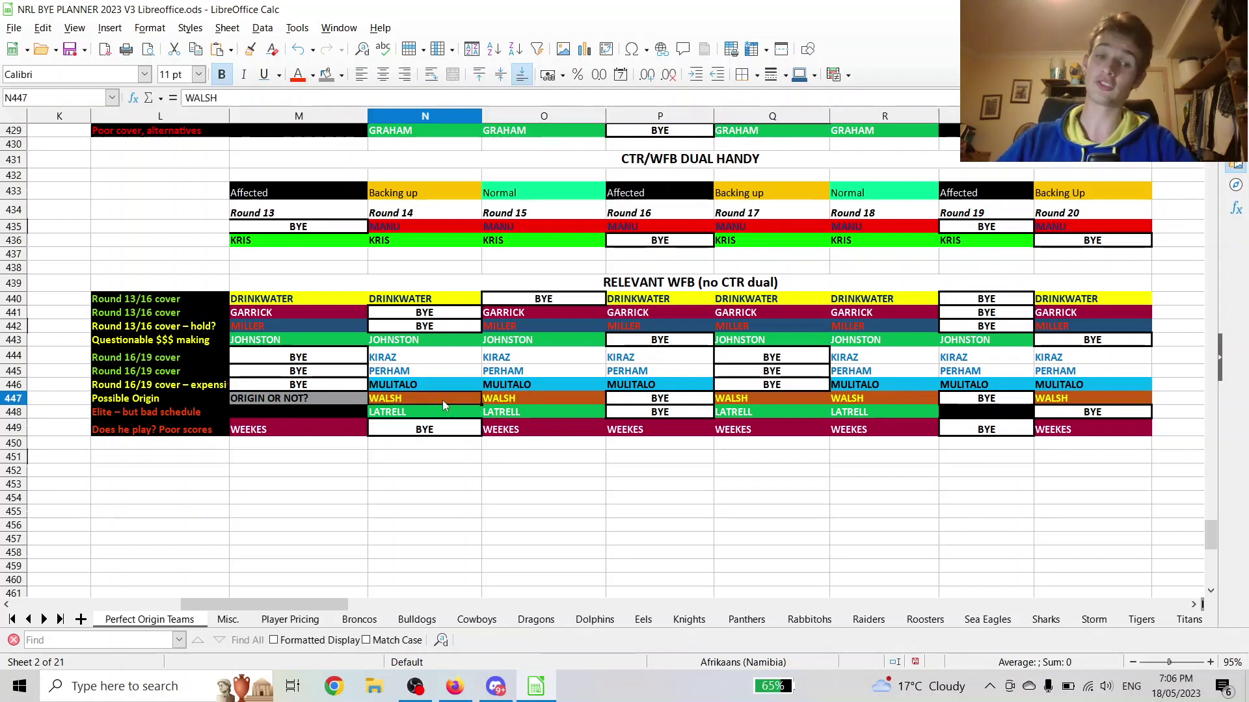
left_click(616, 403)
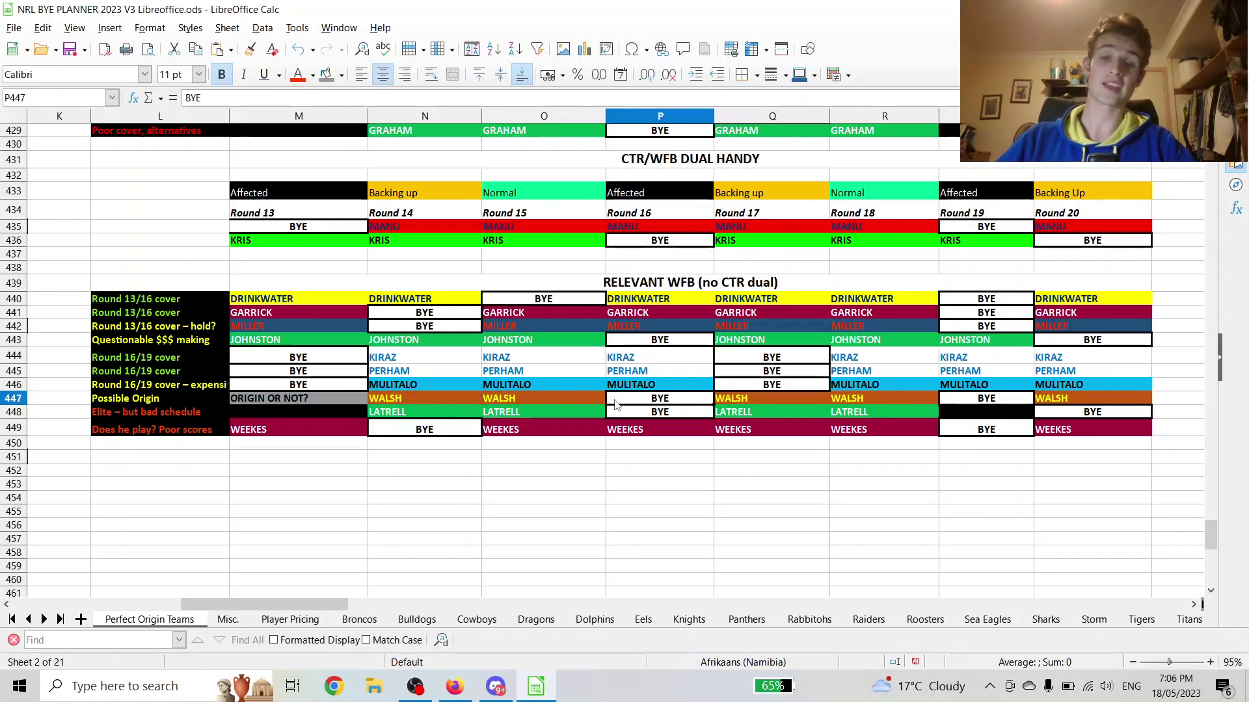
left_click_drag(646, 403, 953, 405)
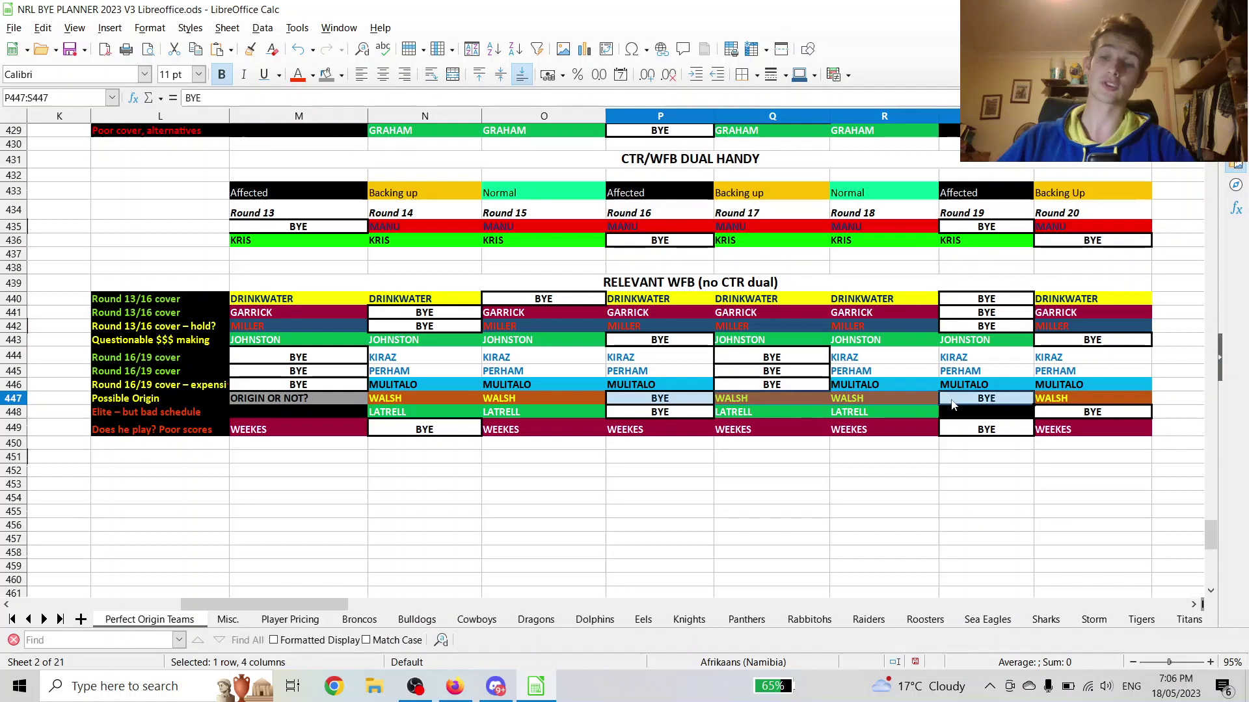
left_click(708, 407)
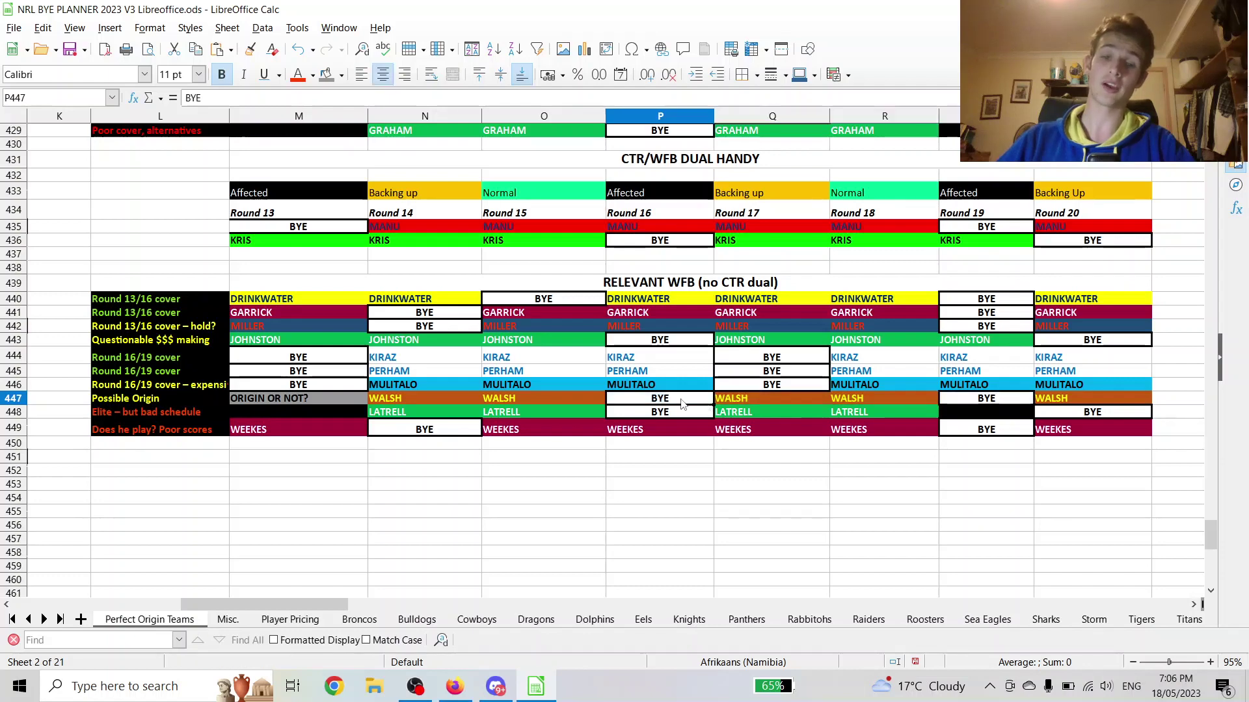
left_click(562, 411)
left_click(534, 397)
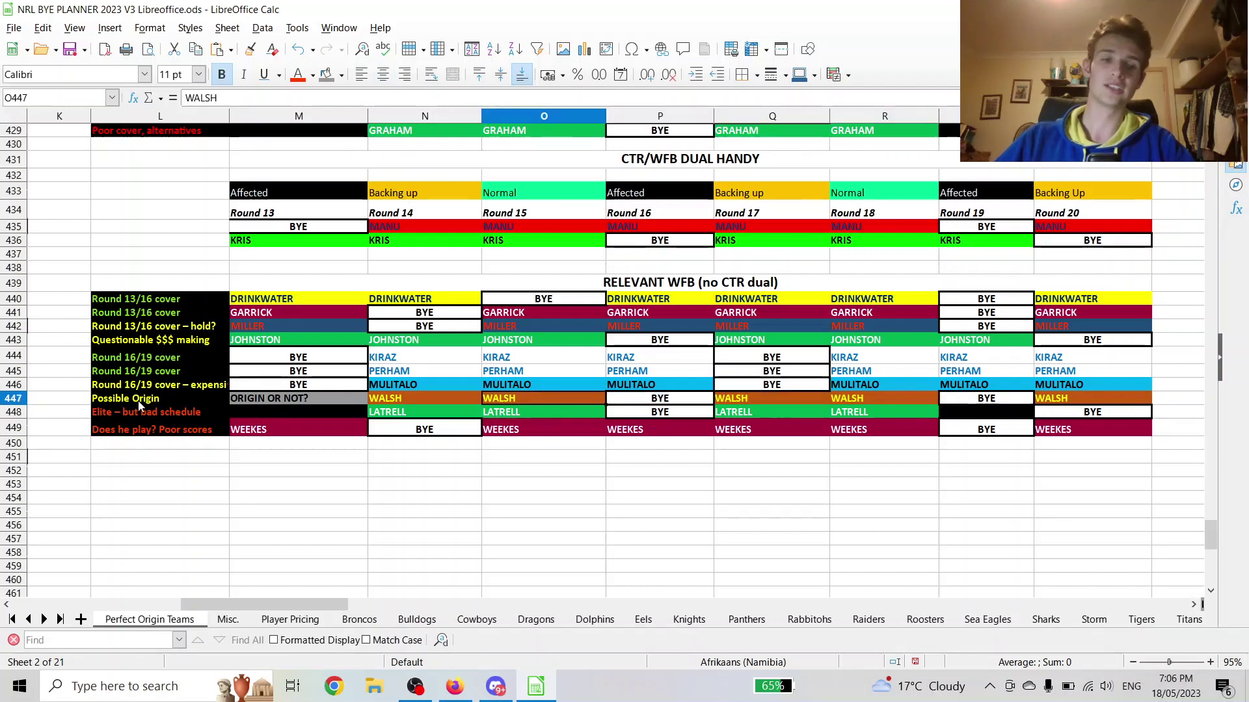
left_click(177, 400)
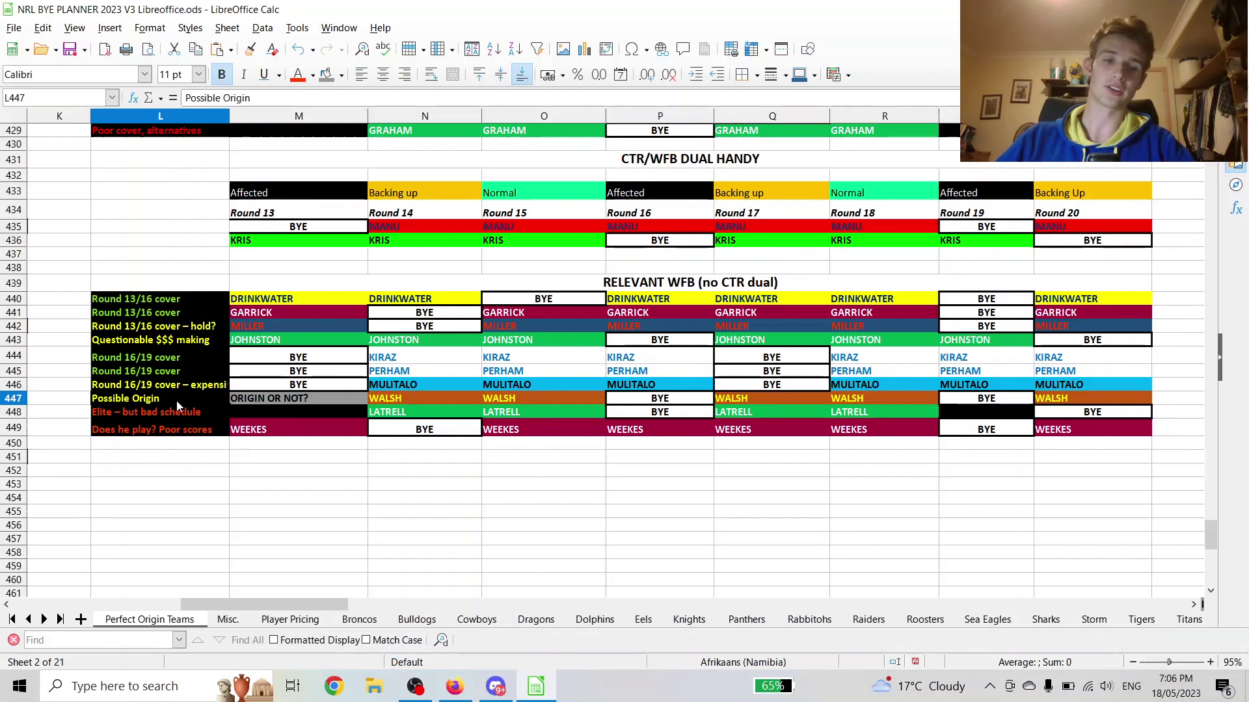
- Review the expensive Round 16/19 cover row, including Round 16, and the first Round 16/19 cover row from Round 14 to Round 20
left_click(432, 382)
left_click(634, 385)
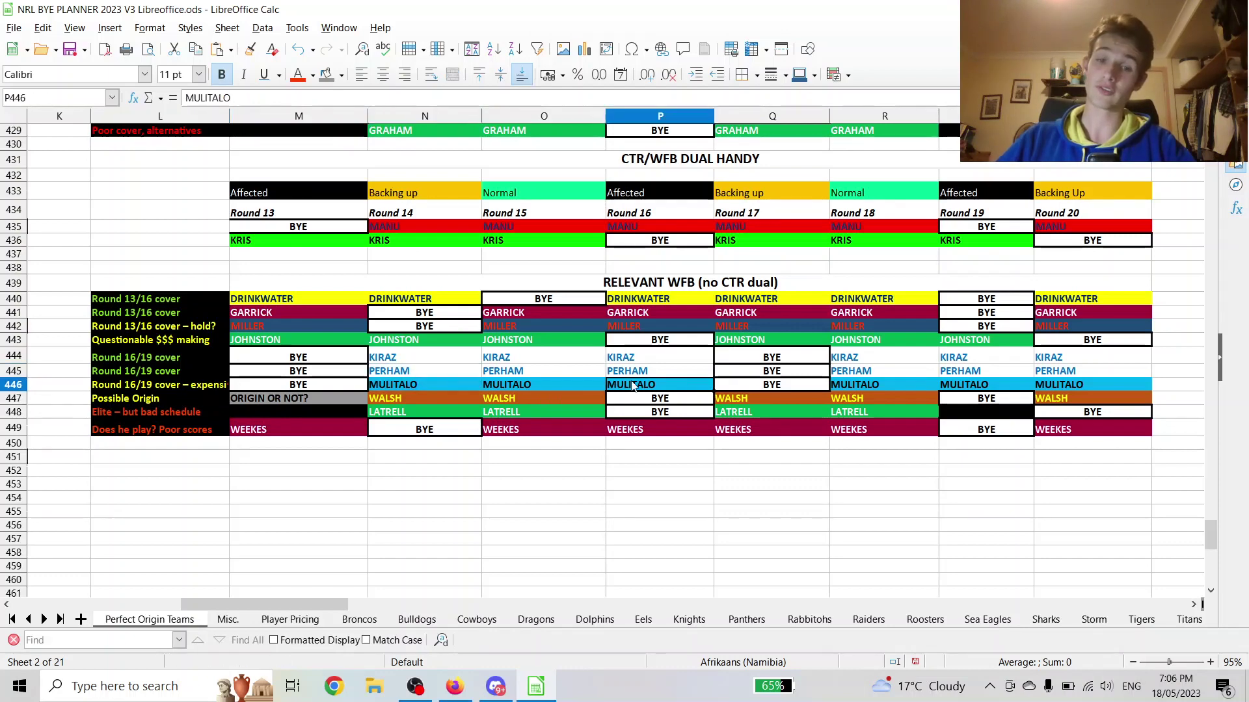
left_click(404, 360)
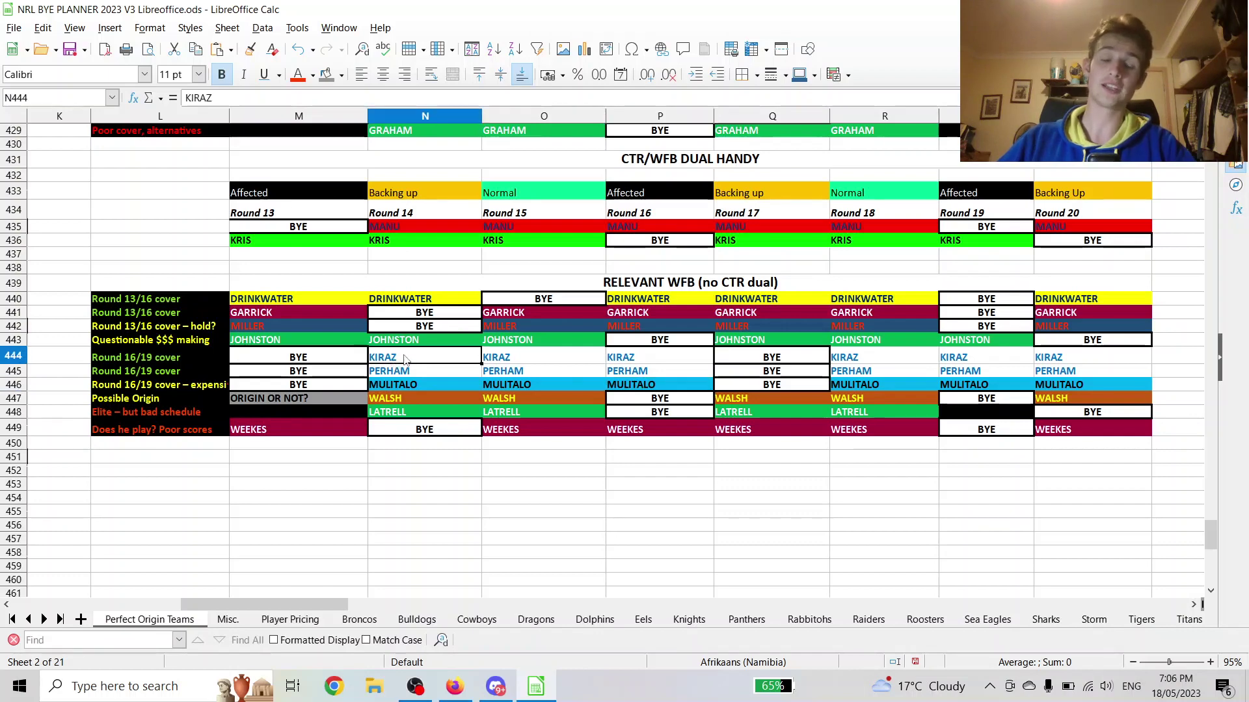
left_click_drag(404, 359, 1072, 356)
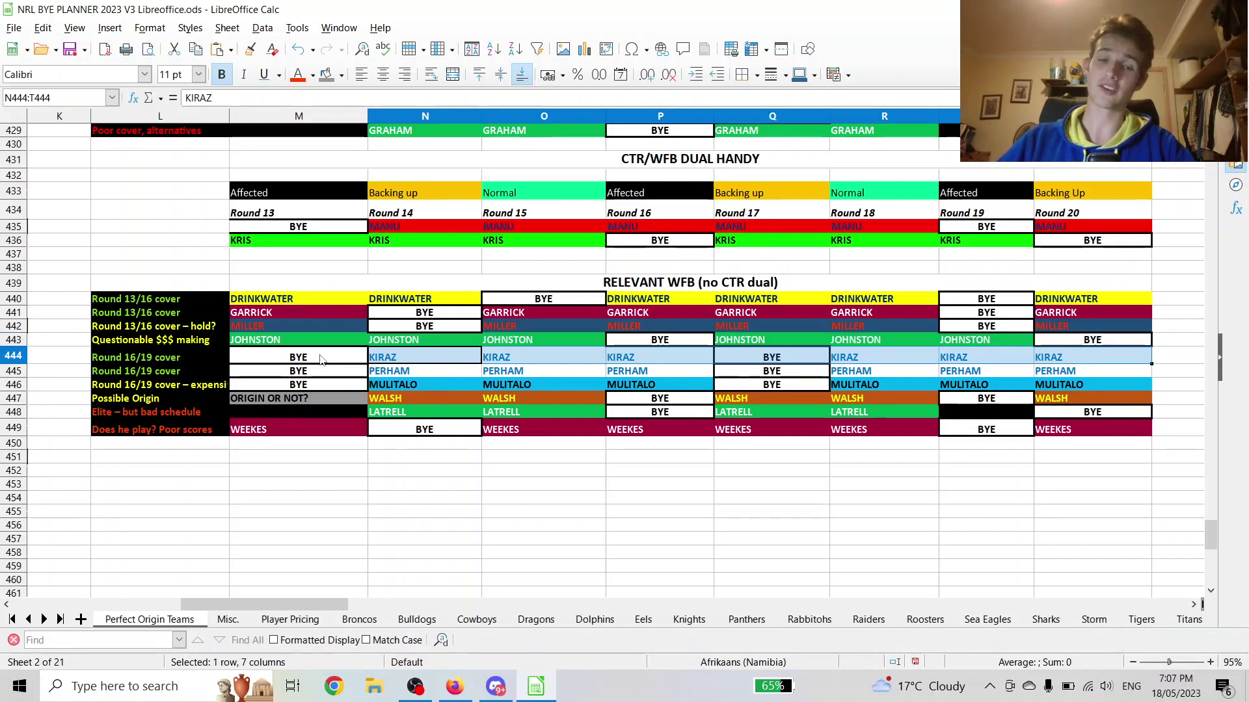
- Compare the Round 13 entries of the first two "Round 16/19 cover" rows and recheck the first row's later rounds, including Round 16
left_click(328, 368)
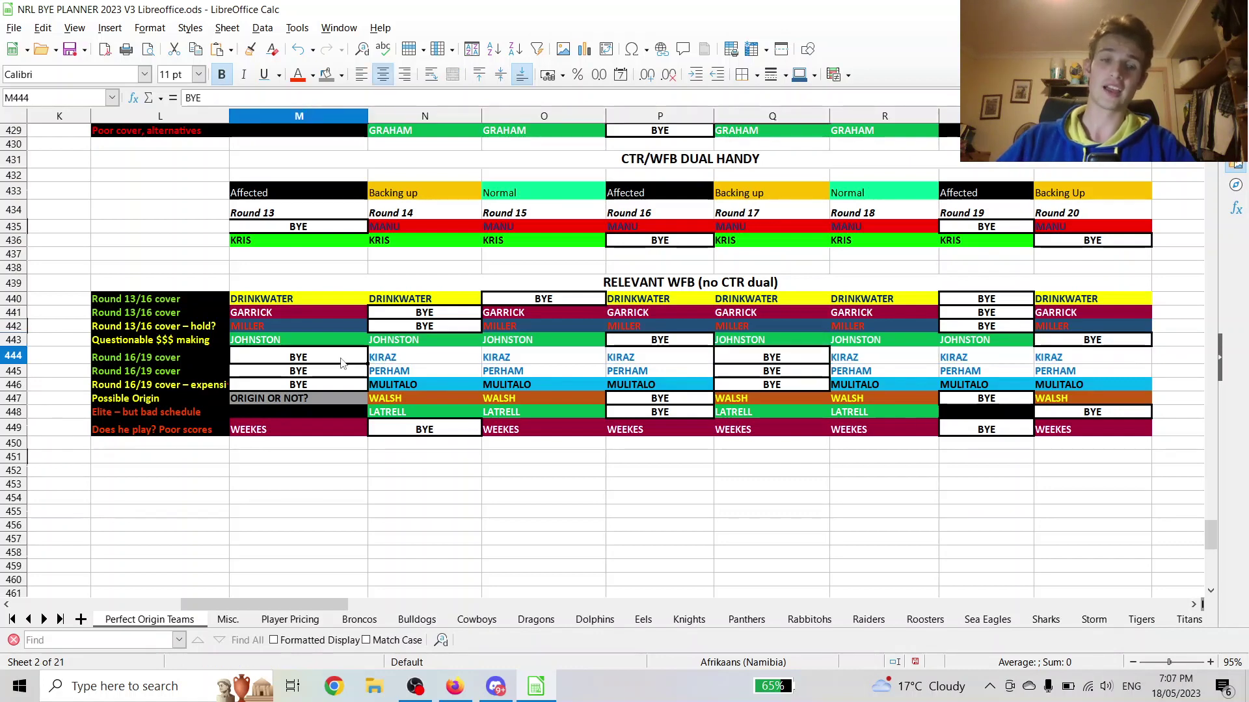
left_click_drag(347, 362, 347, 370)
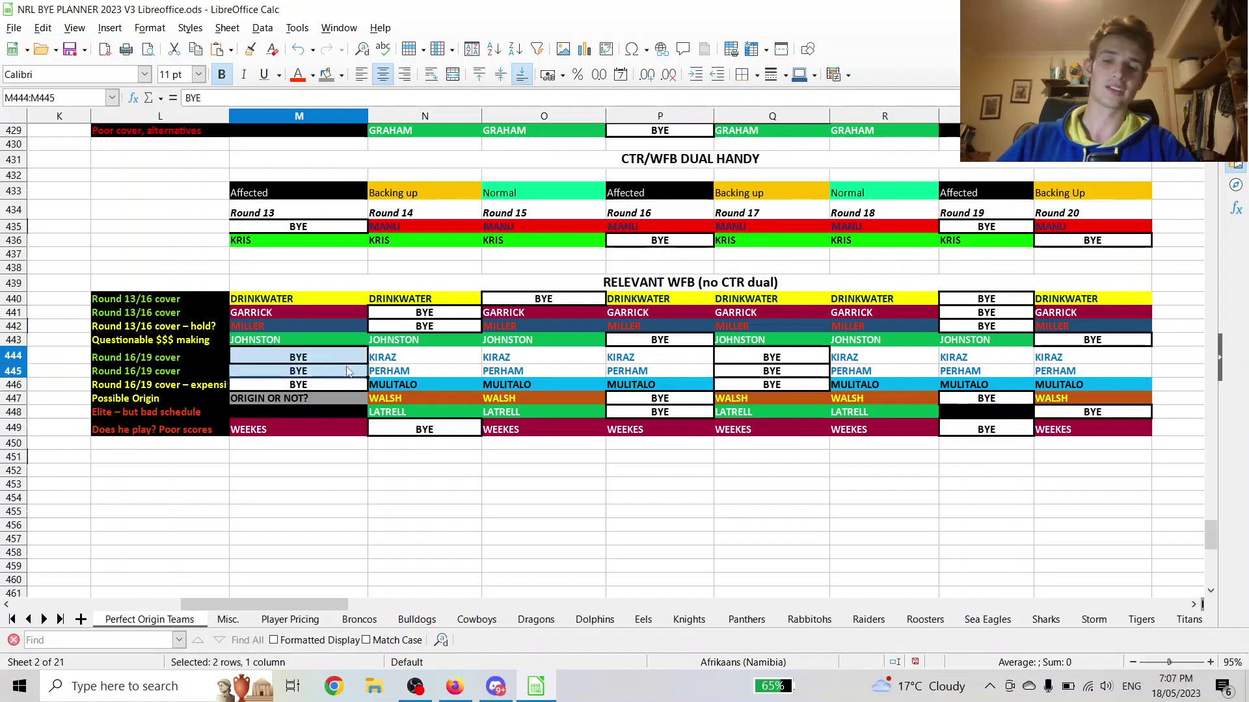
left_click(347, 362)
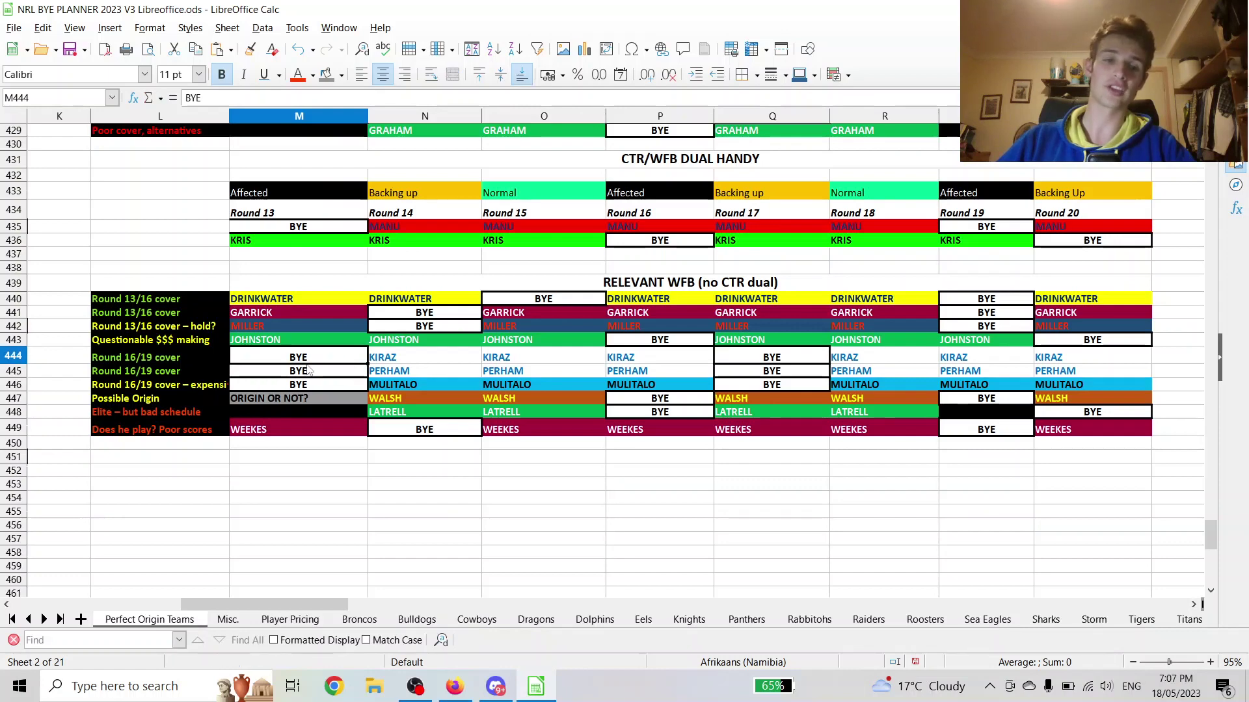
left_click_drag(308, 368, 289, 360)
left_click(274, 363)
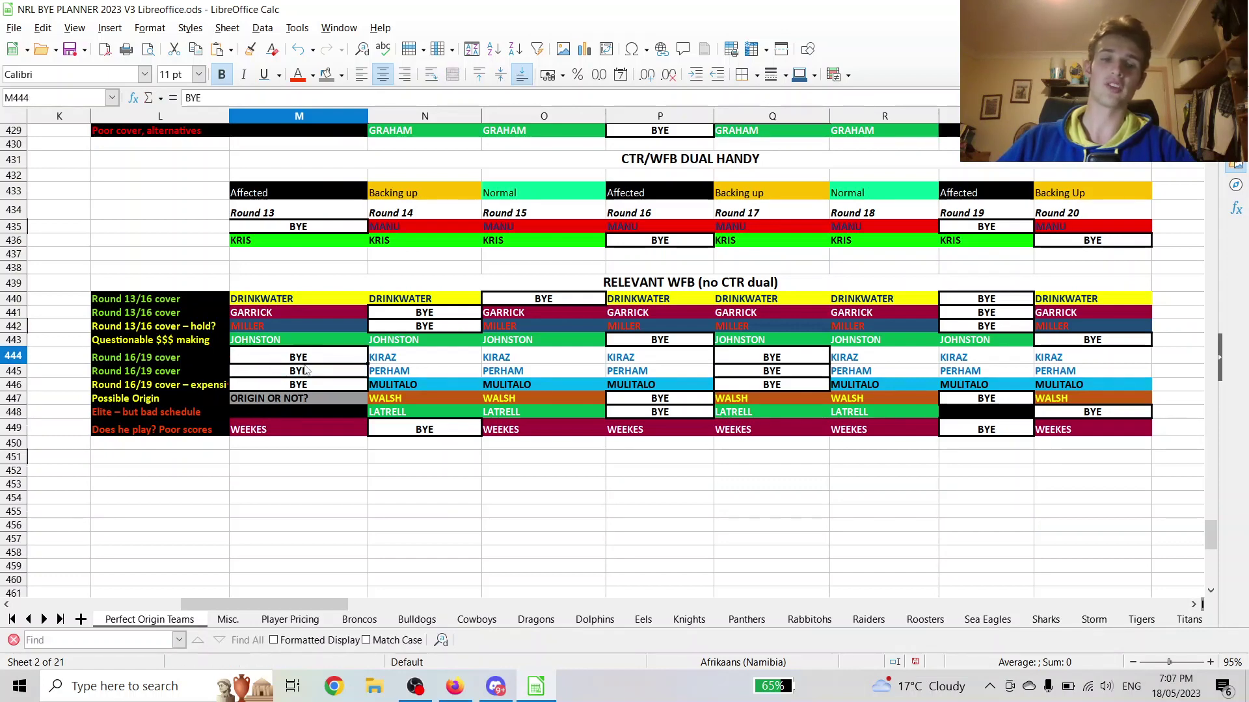
left_click(307, 370)
left_click_drag(393, 356, 1027, 343)
left_click(651, 352)
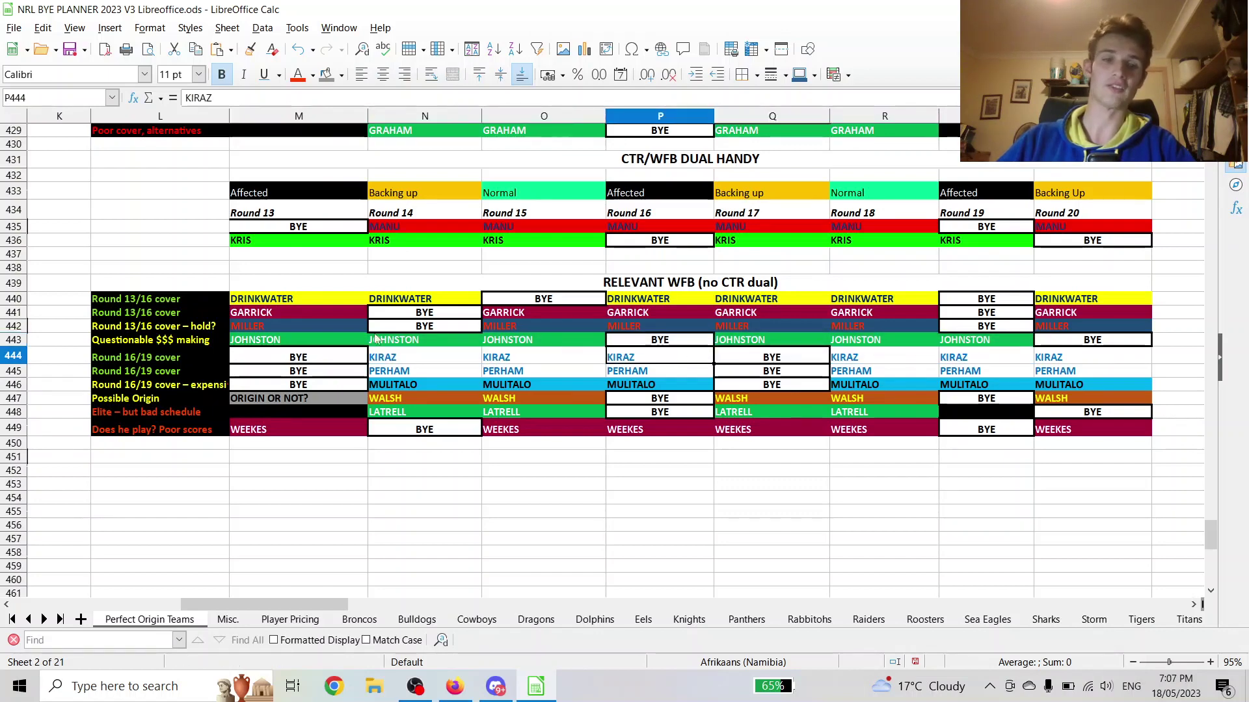
- Review the "Round 13/16 cover – hold?" row from Round 13 to Round 17 alongside the "Questionable $$$ making" row's Round 13 entry
left_click_drag(288, 322, 696, 330)
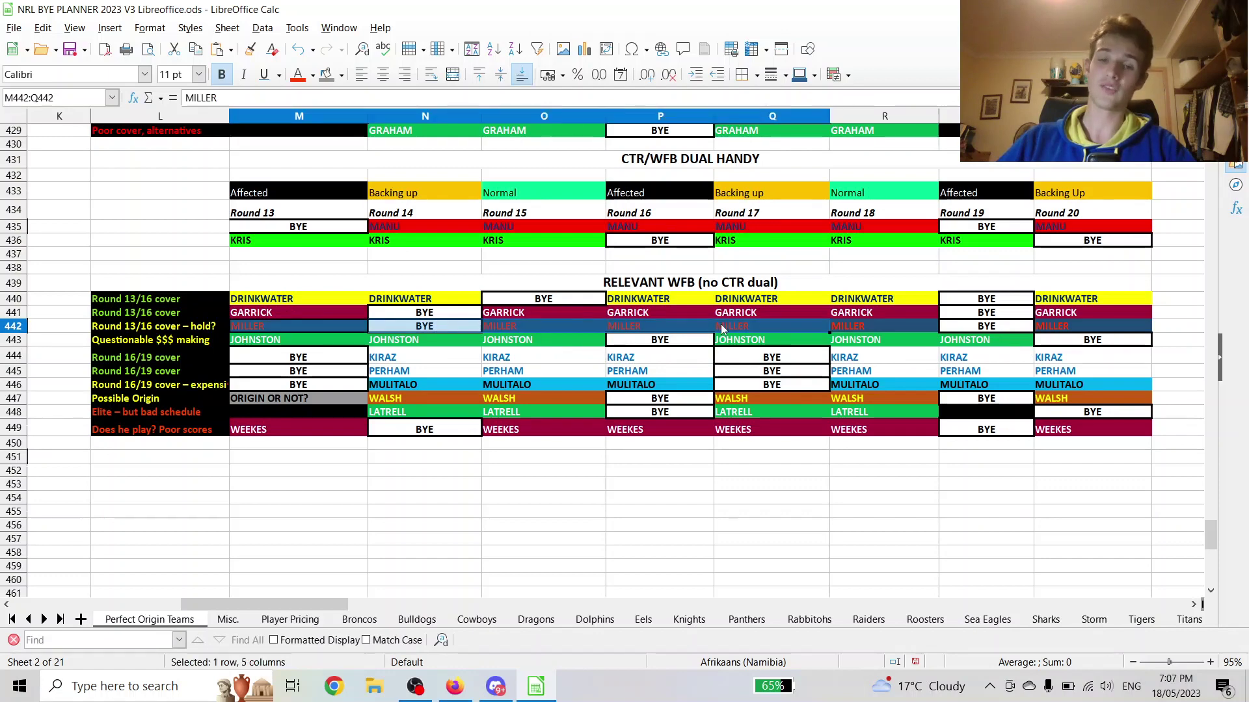
left_click(265, 329)
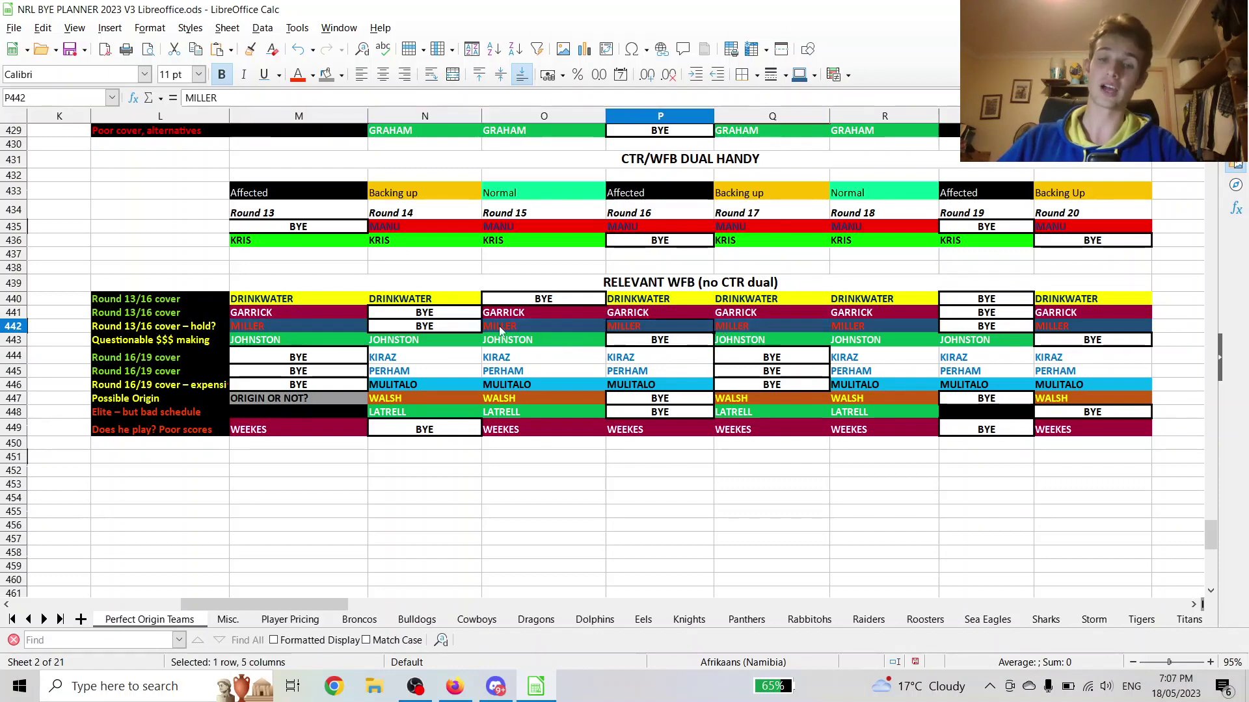
left_click(275, 343)
left_click(278, 330)
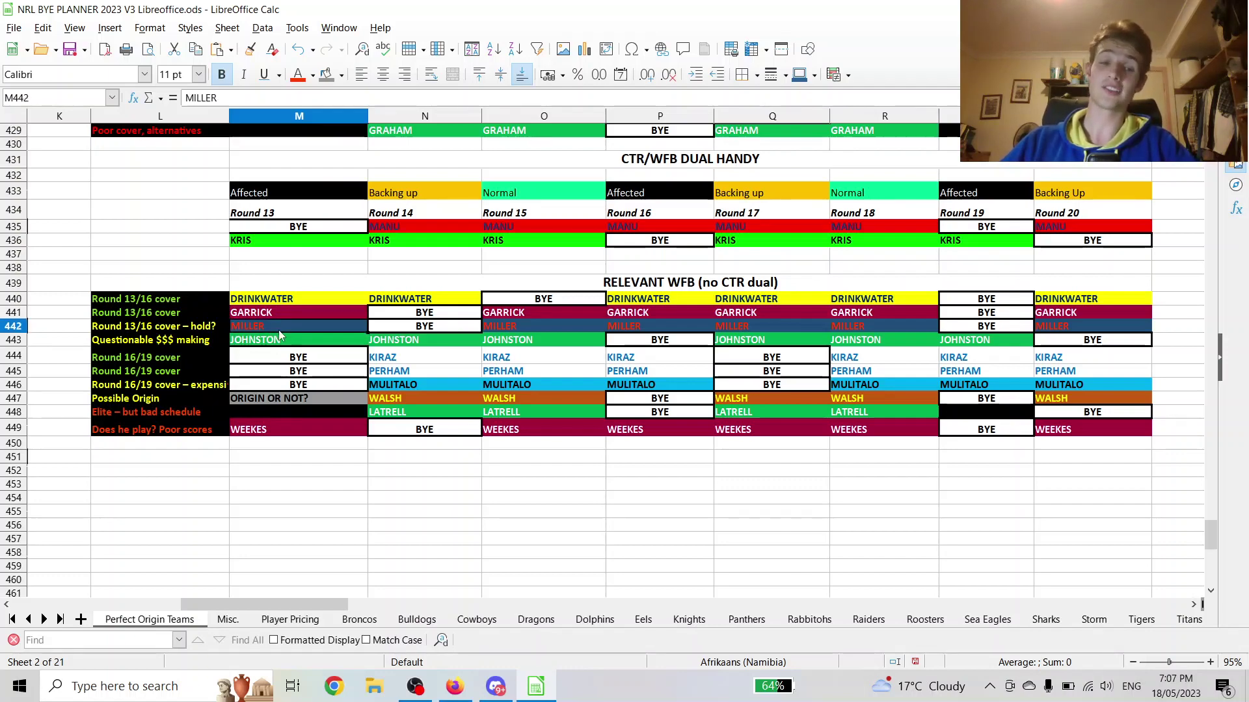
- Compare the "Round 13/16 cover – hold?" and "Questionable $$$ making" options for Round 13, and check the hold option's Round 16 entry
left_click(279, 338)
left_click(280, 327)
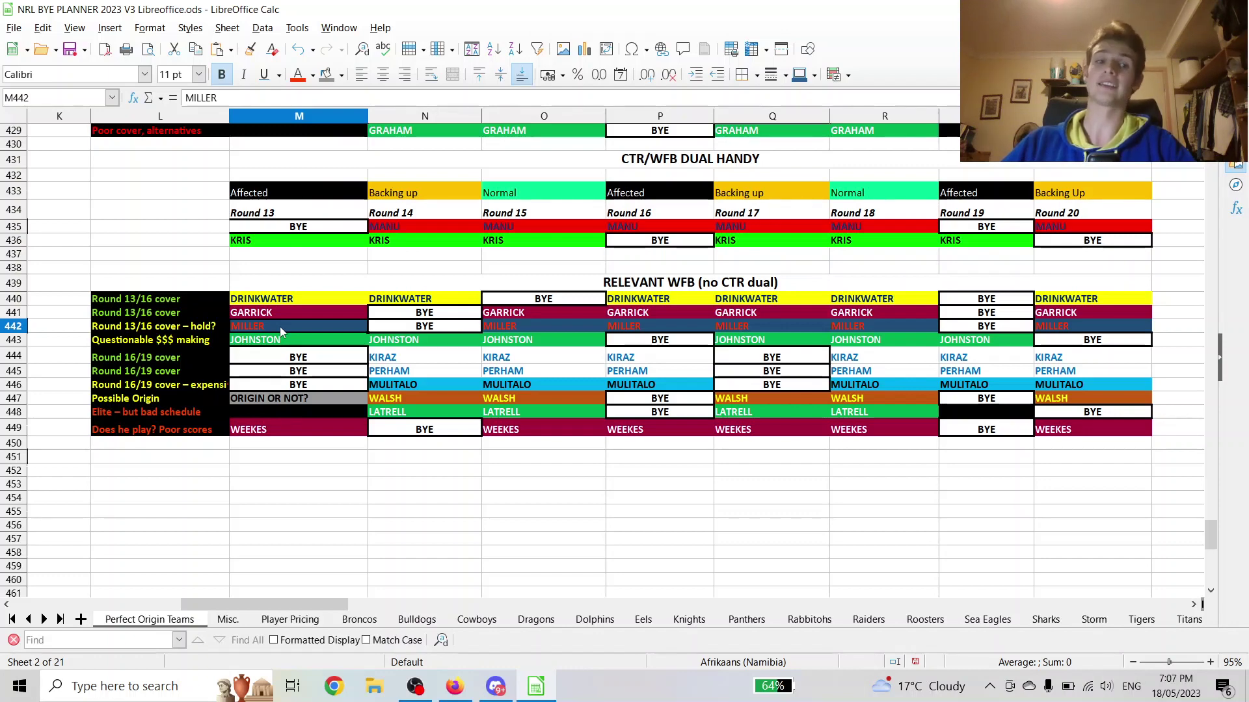
left_click(283, 337)
left_click(285, 325)
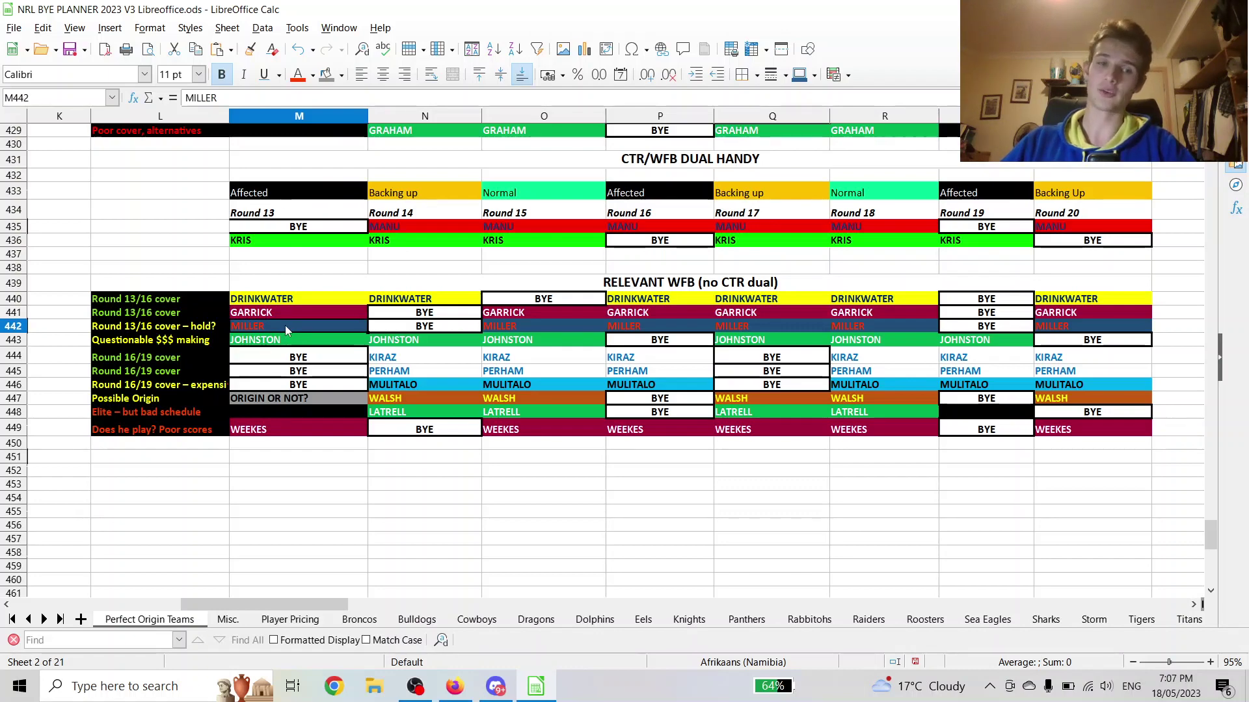
key("Down")
key("Up")
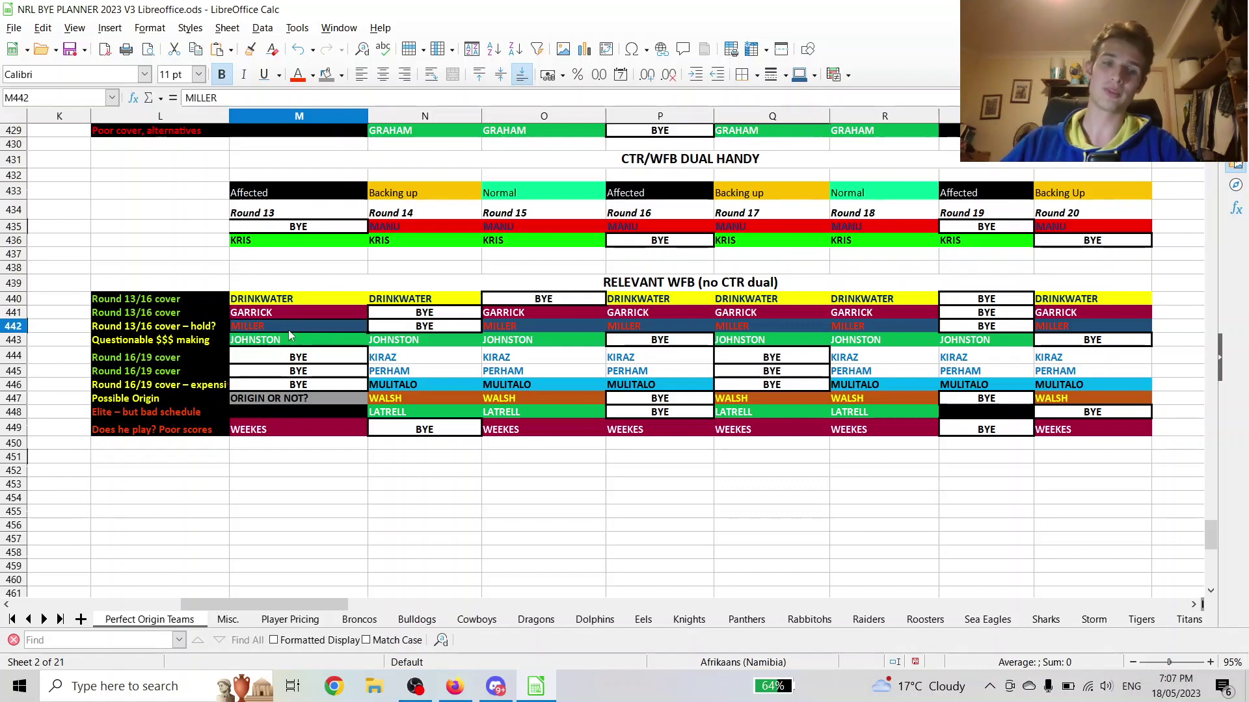
left_click(293, 338)
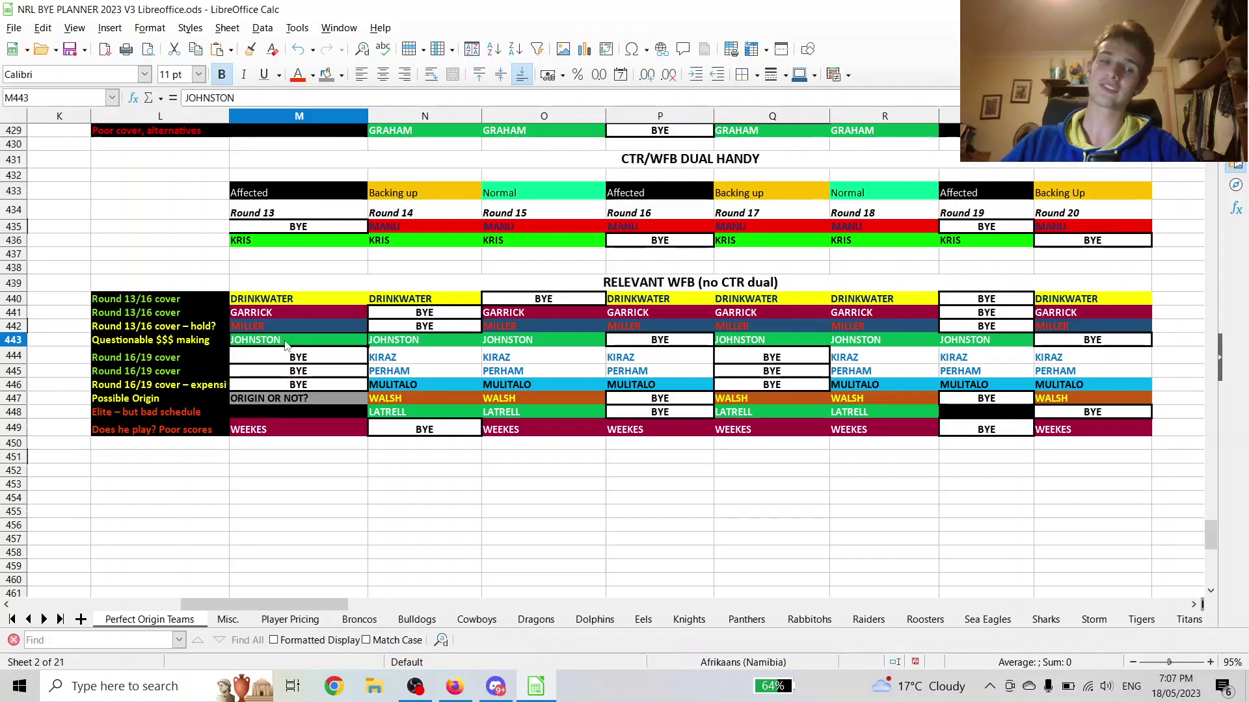
key("Up")
left_click(292, 341)
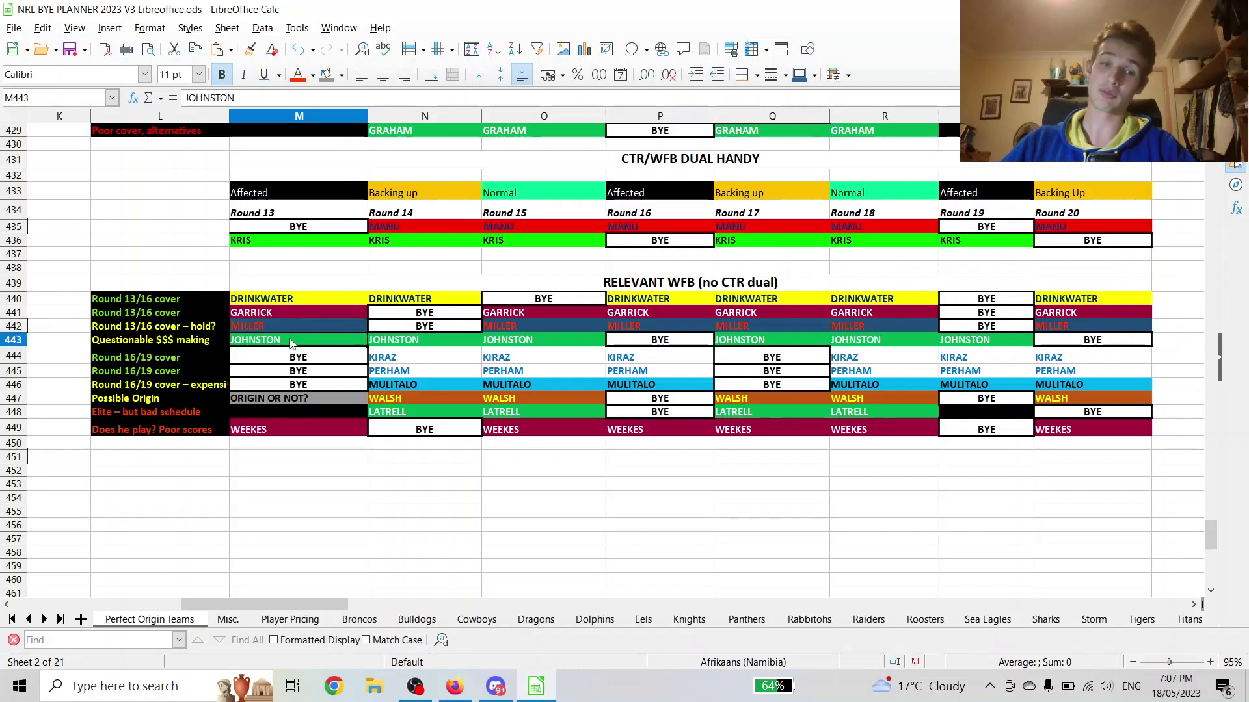
left_click(297, 321)
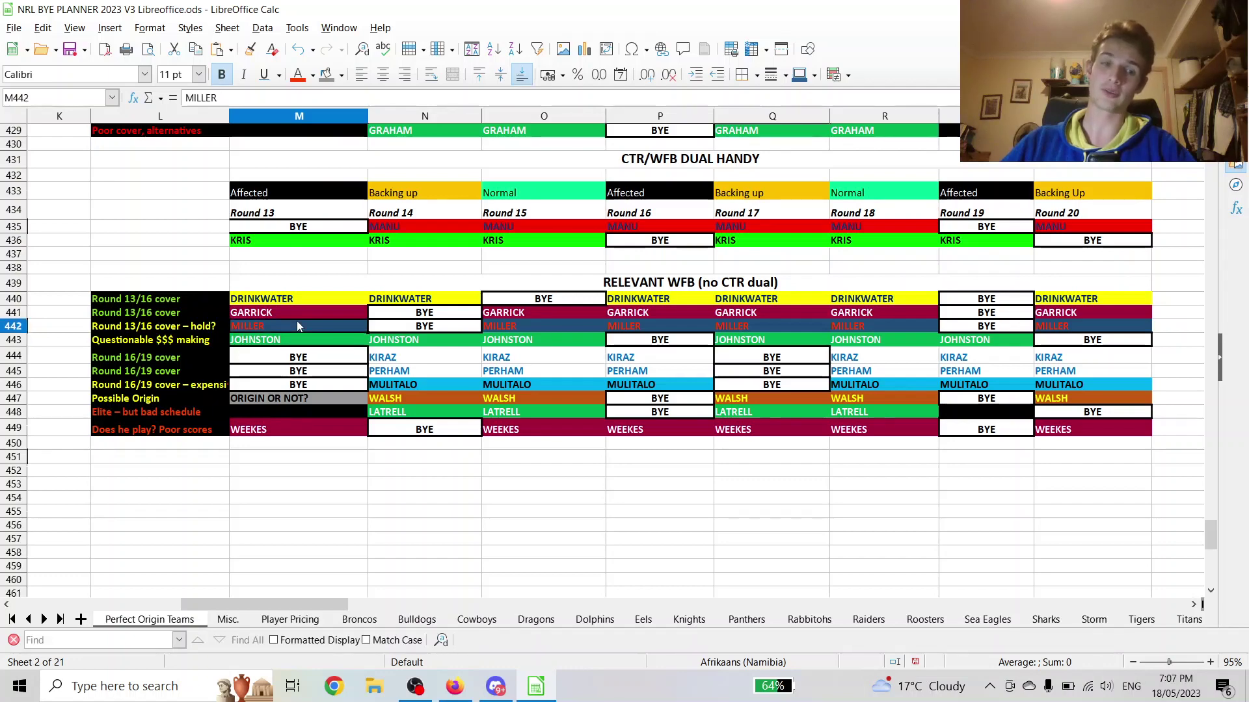
left_click(624, 329)
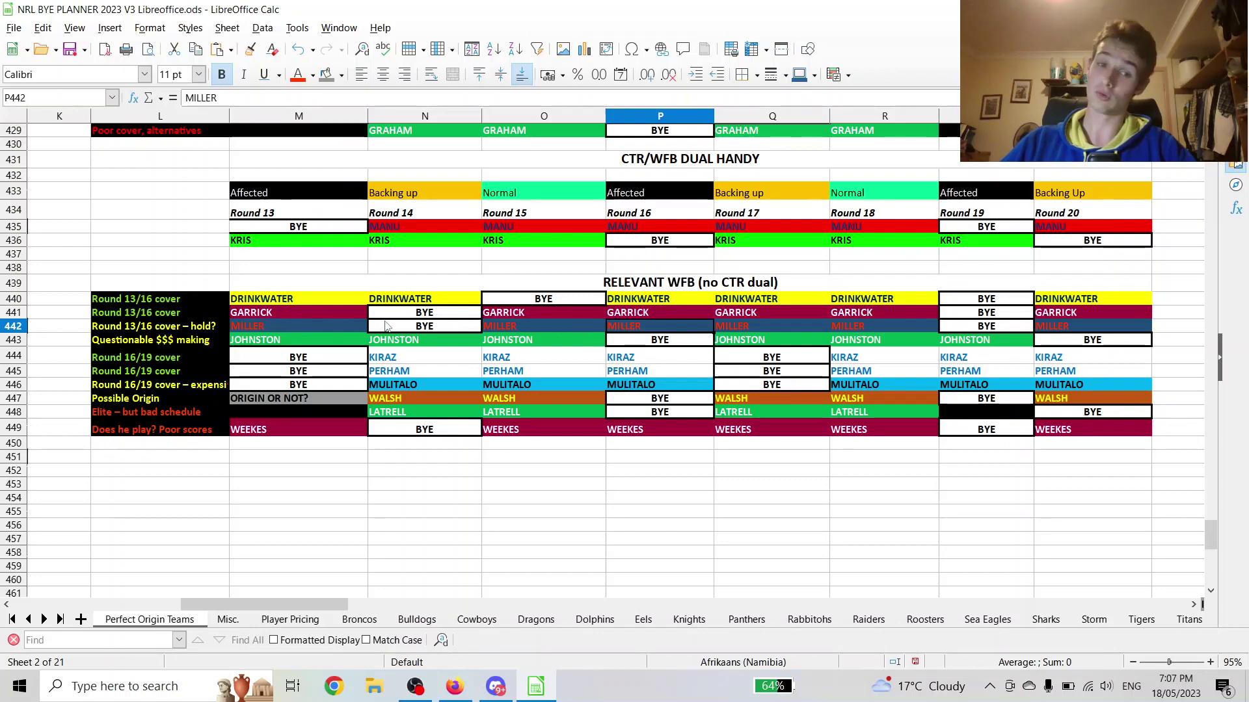
- Review the "Round 13/16 cover – hold?" row's entries for Rounds 14, 15 and 16, and recheck Round 13
left_click(447, 328)
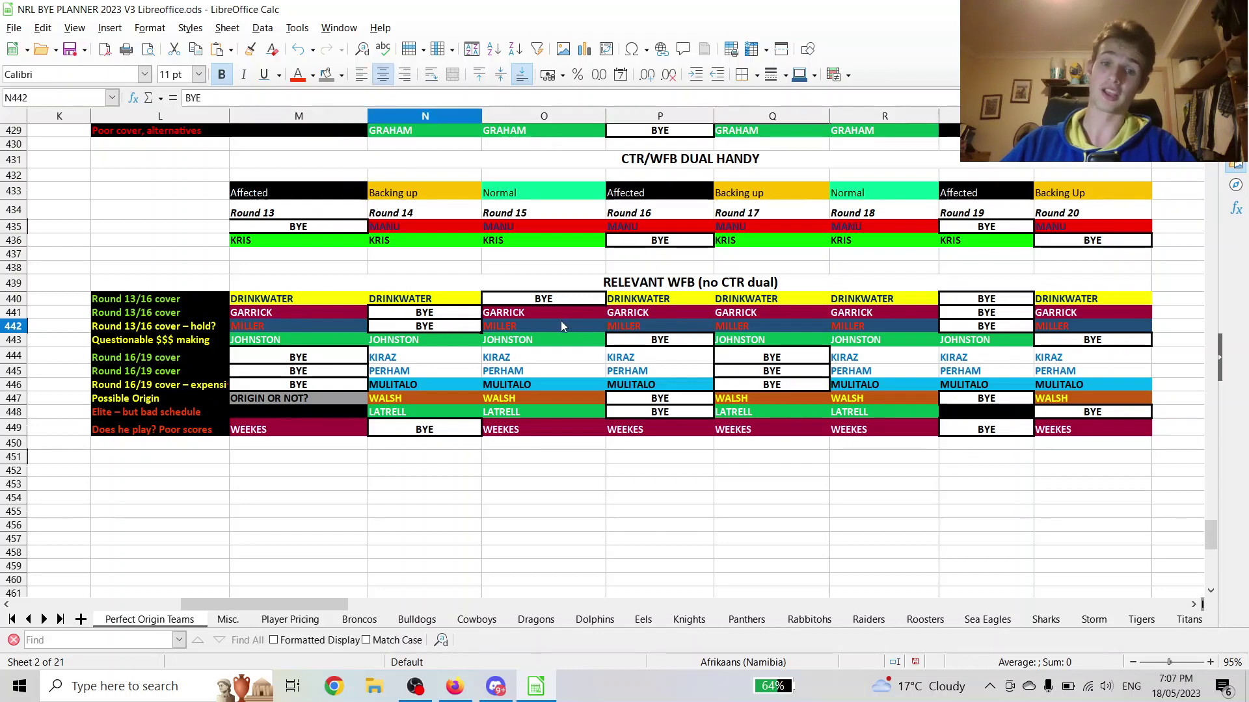
left_click(562, 325)
left_click(641, 325)
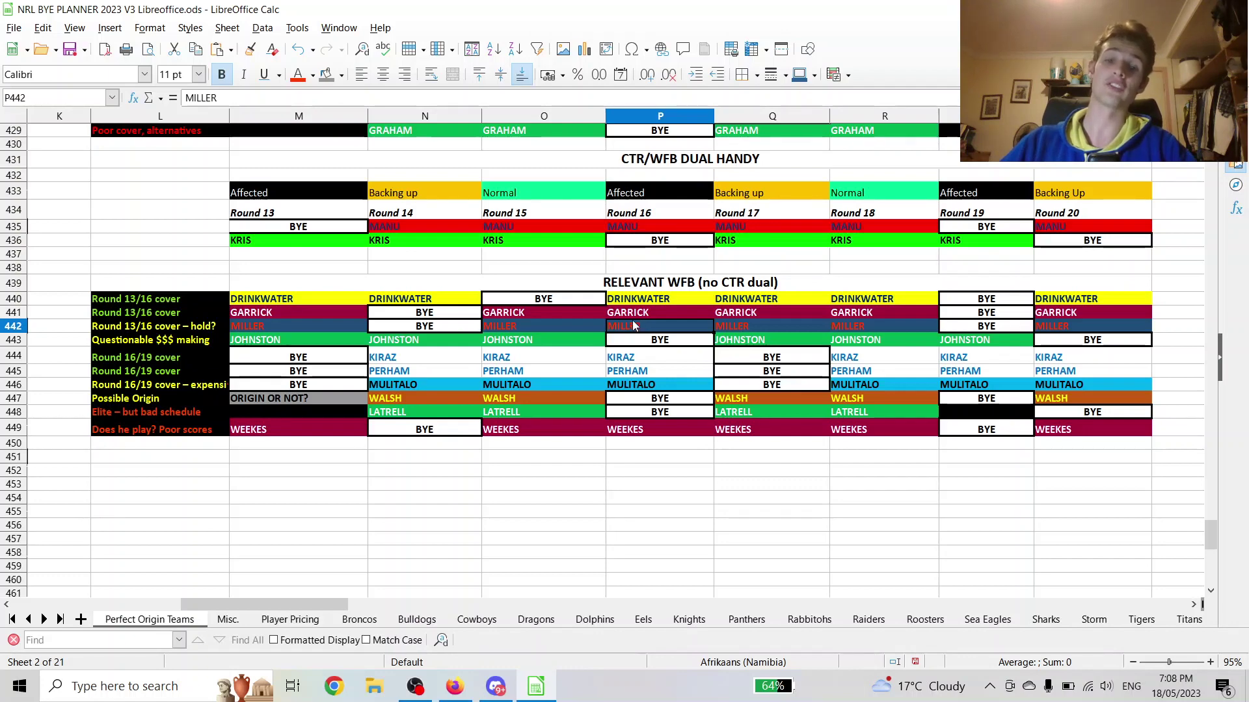
left_click(326, 328)
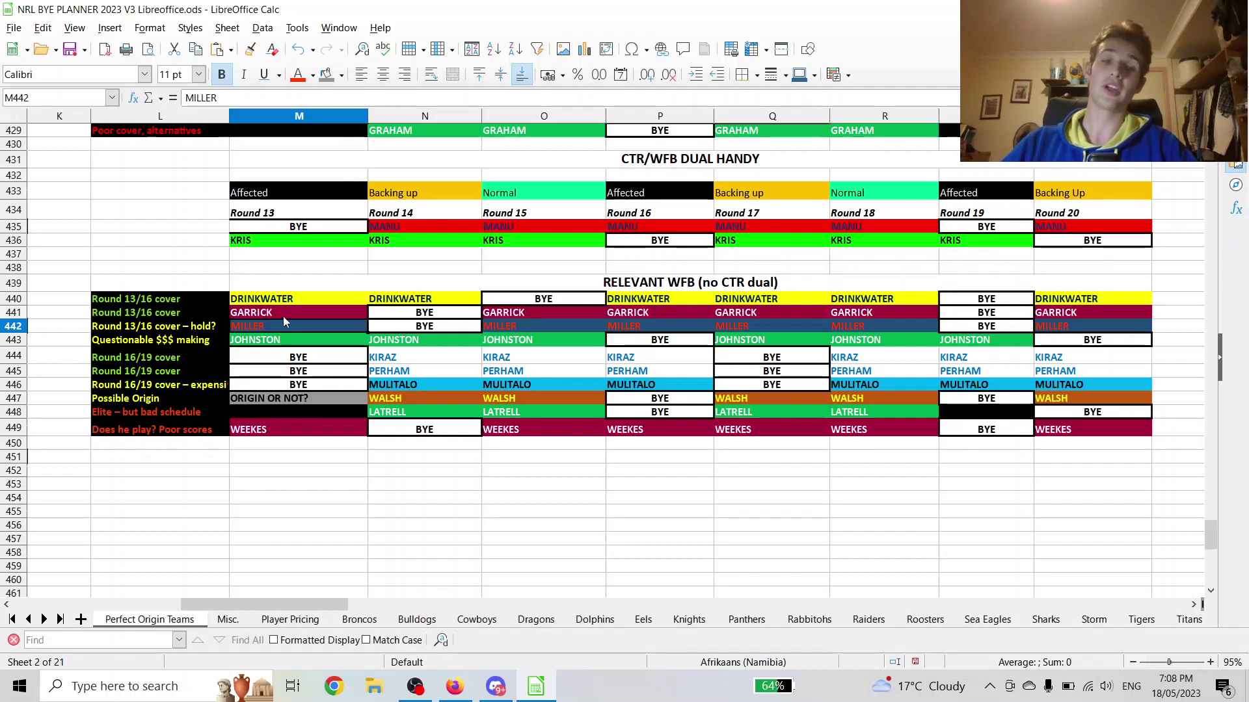
- Compare the second "Round 13/16 cover" row with the "Round 13/16 cover – hold?" row for Rounds 13 and 14
left_click_drag(283, 310, 274, 326)
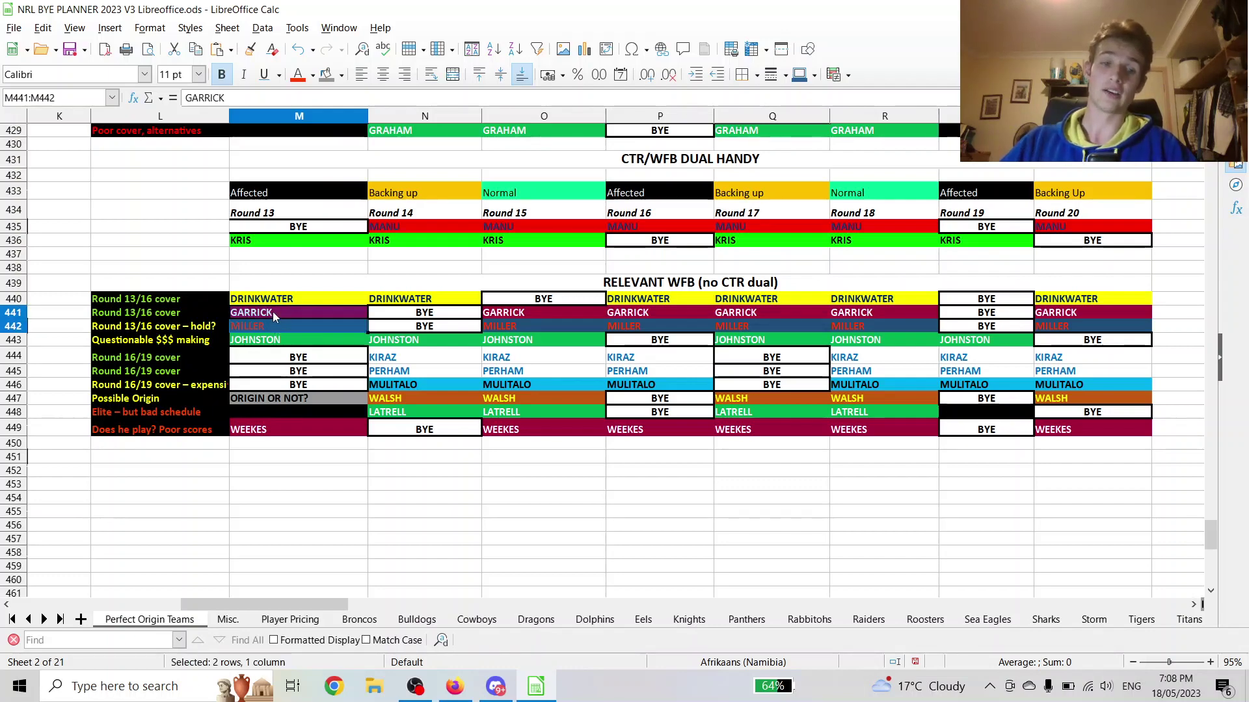
left_click(270, 316)
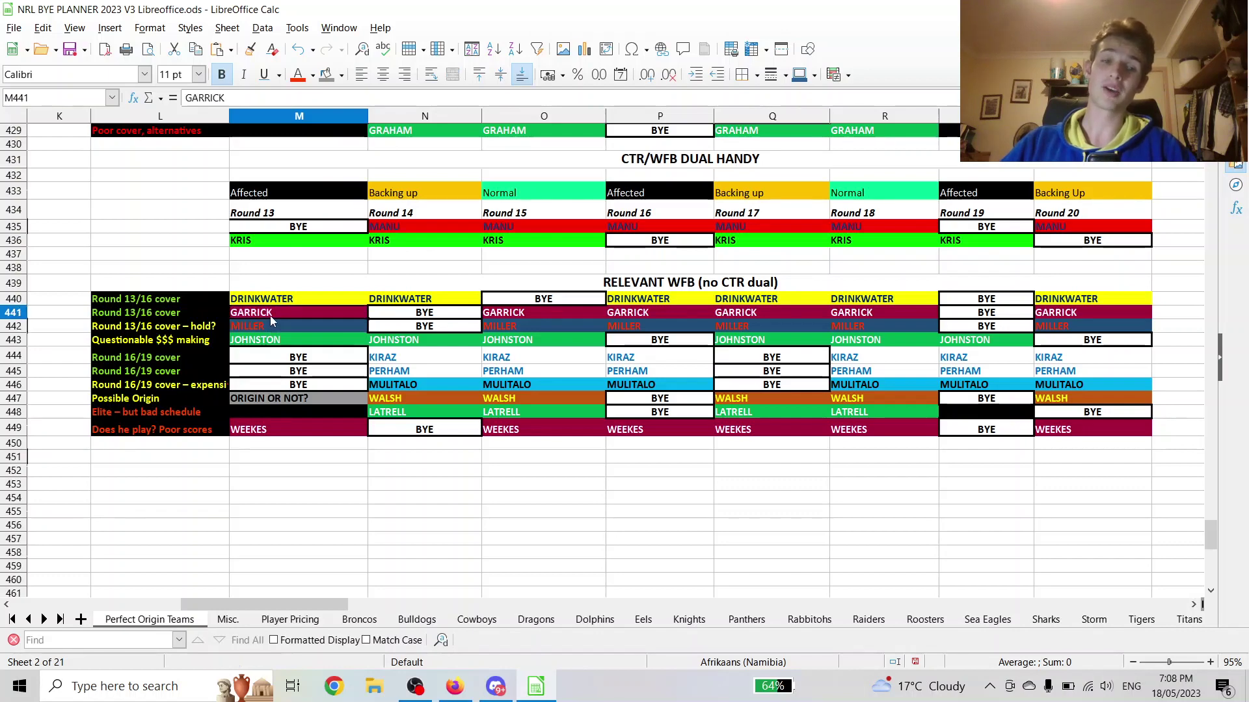
left_click_drag(270, 318, 272, 333)
left_click(270, 319)
left_click(399, 318)
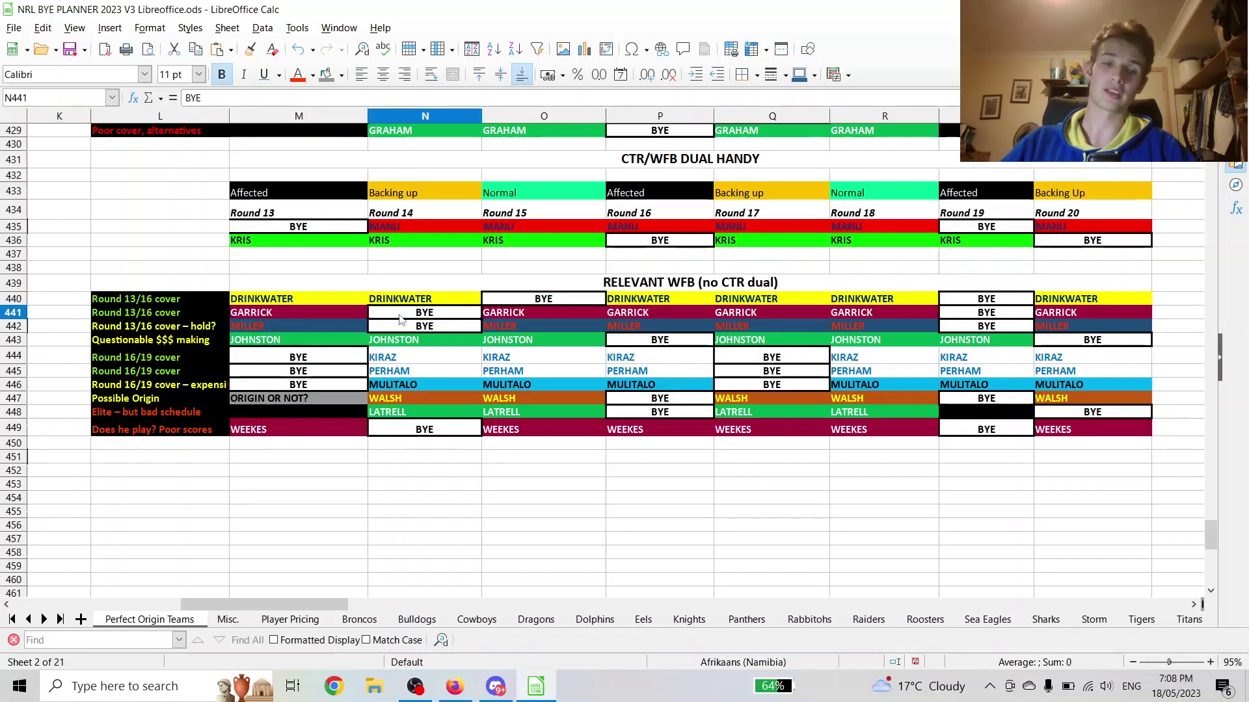
left_click_drag(400, 319, 400, 328)
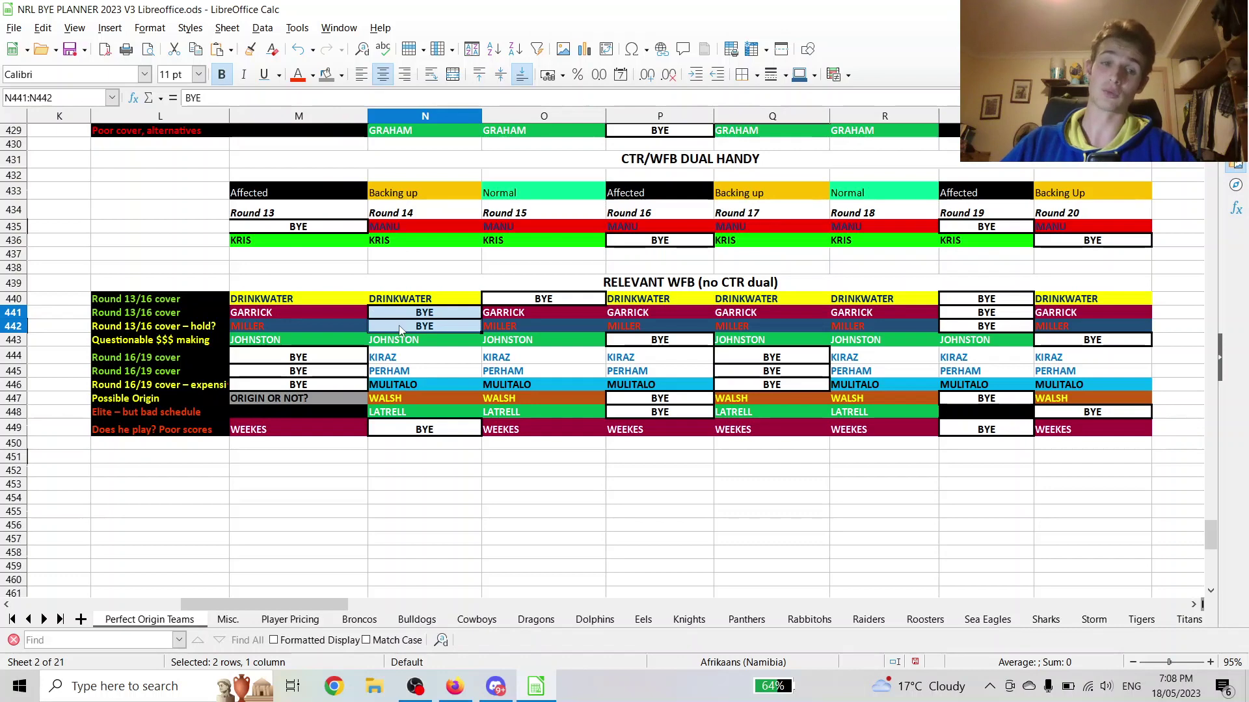
- Review the first "Round 13/16 cover" row across Rounds 13 to 20, checking its Round 13 and Round 16 entries
left_click_drag(309, 300, 1059, 299)
left_click(286, 311)
left_click(290, 302)
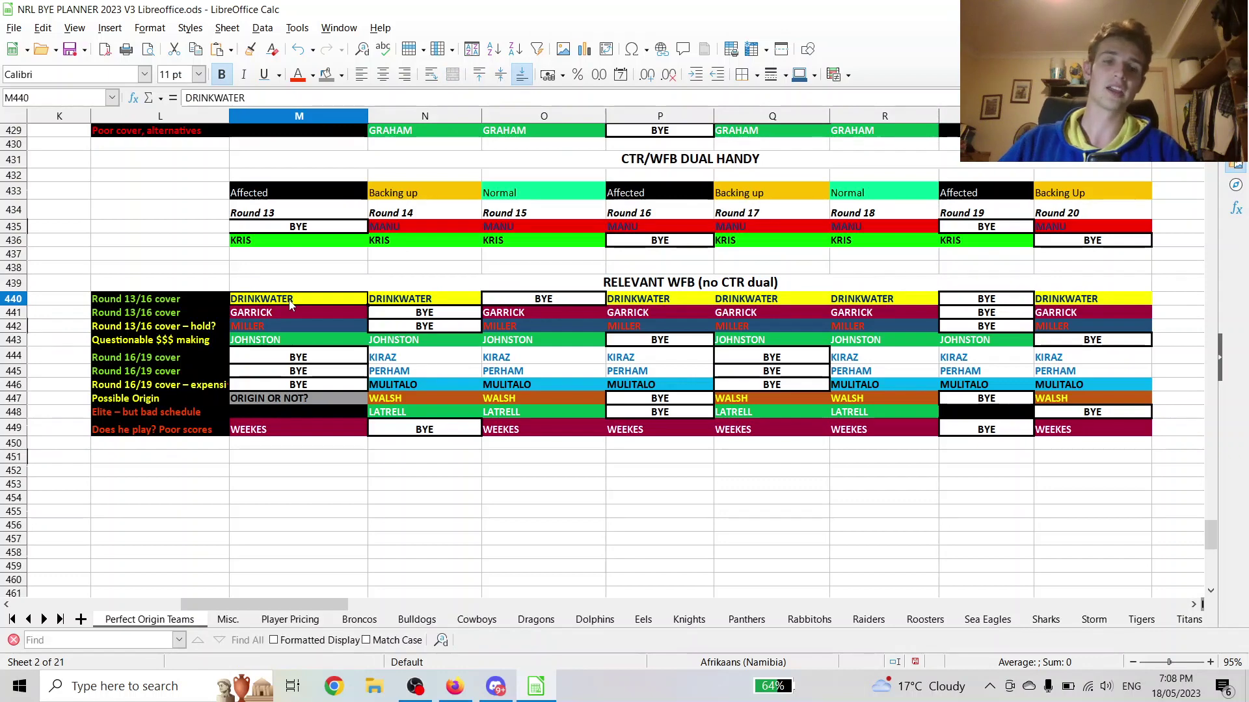
left_click_drag(291, 305, 677, 303)
left_click(677, 304)
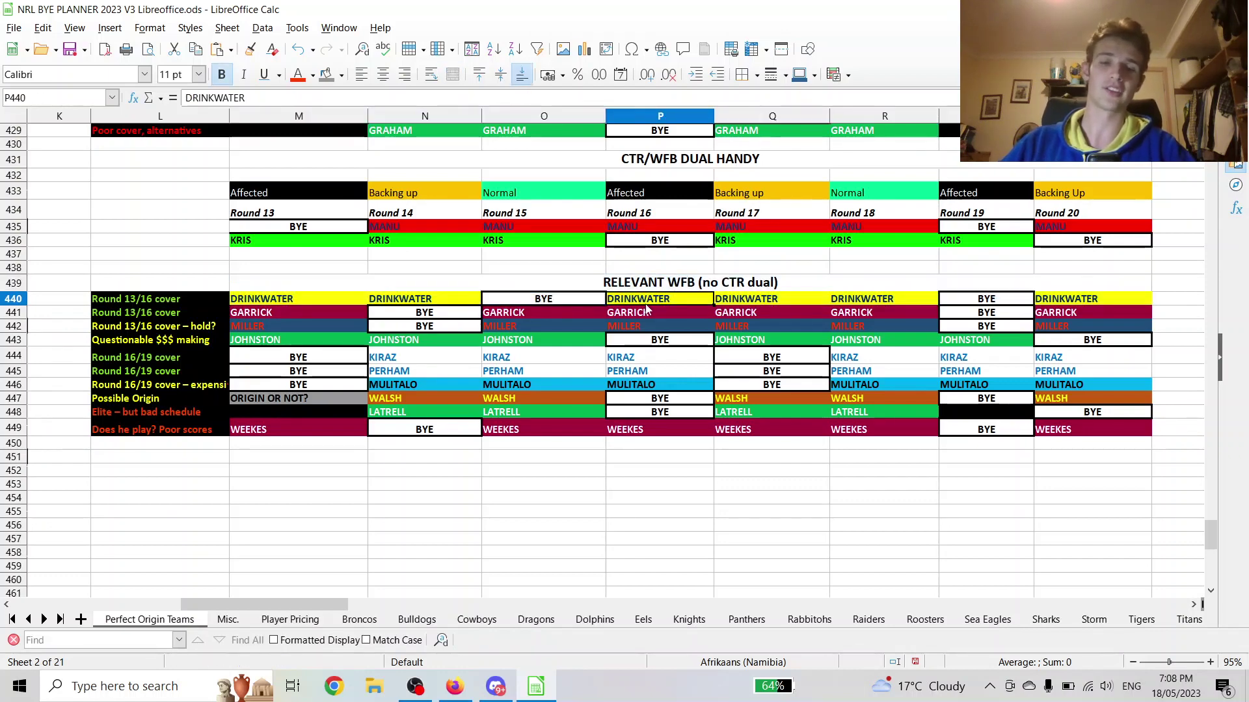
- Compare the Round 16 entries of the two "Round 13/16 cover" rows in the WFB table
left_click(647, 311)
key("Up")
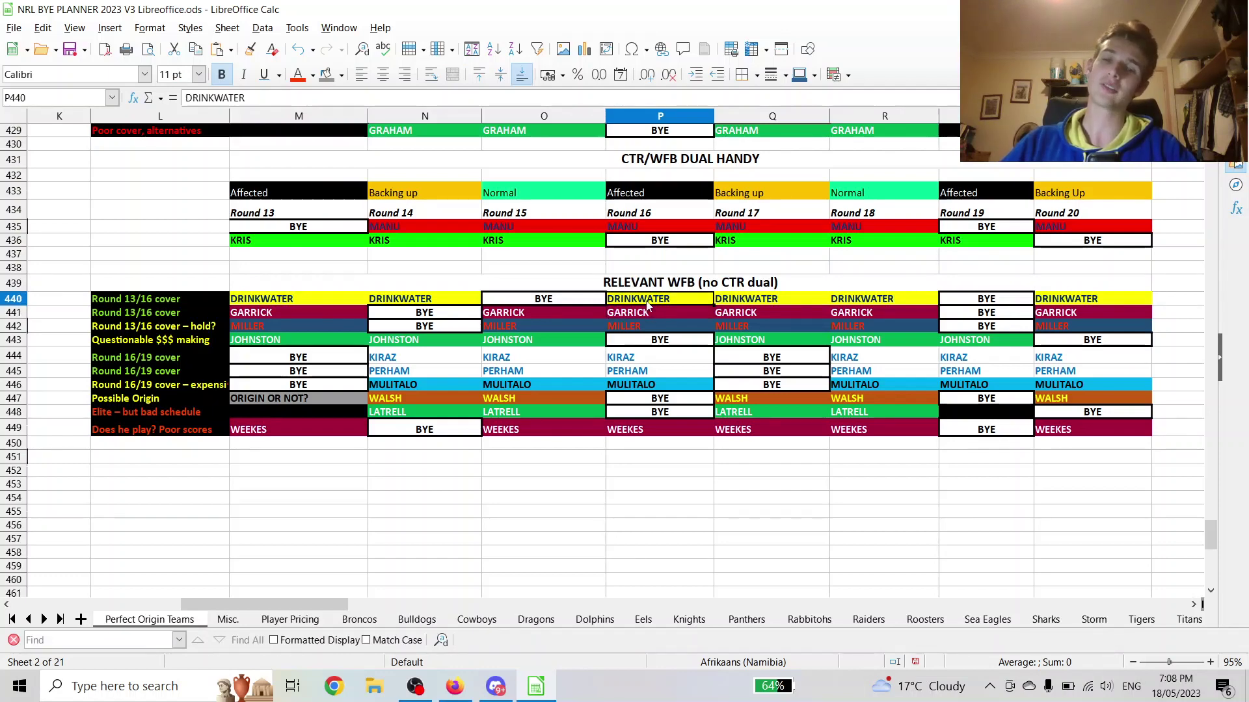
left_click(643, 314)
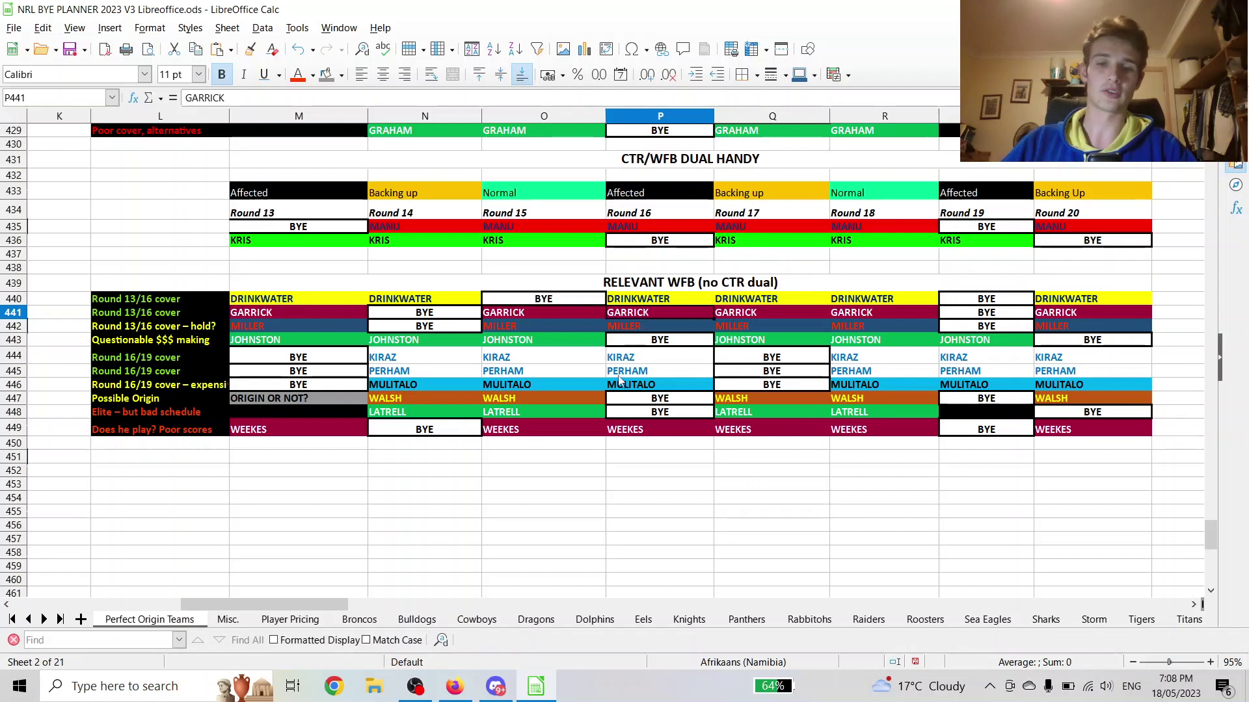
- Review the "Does he play? Poor scores" row from Round 13 to Round 17
left_click_drag(293, 431, 705, 434)
left_click(706, 434)
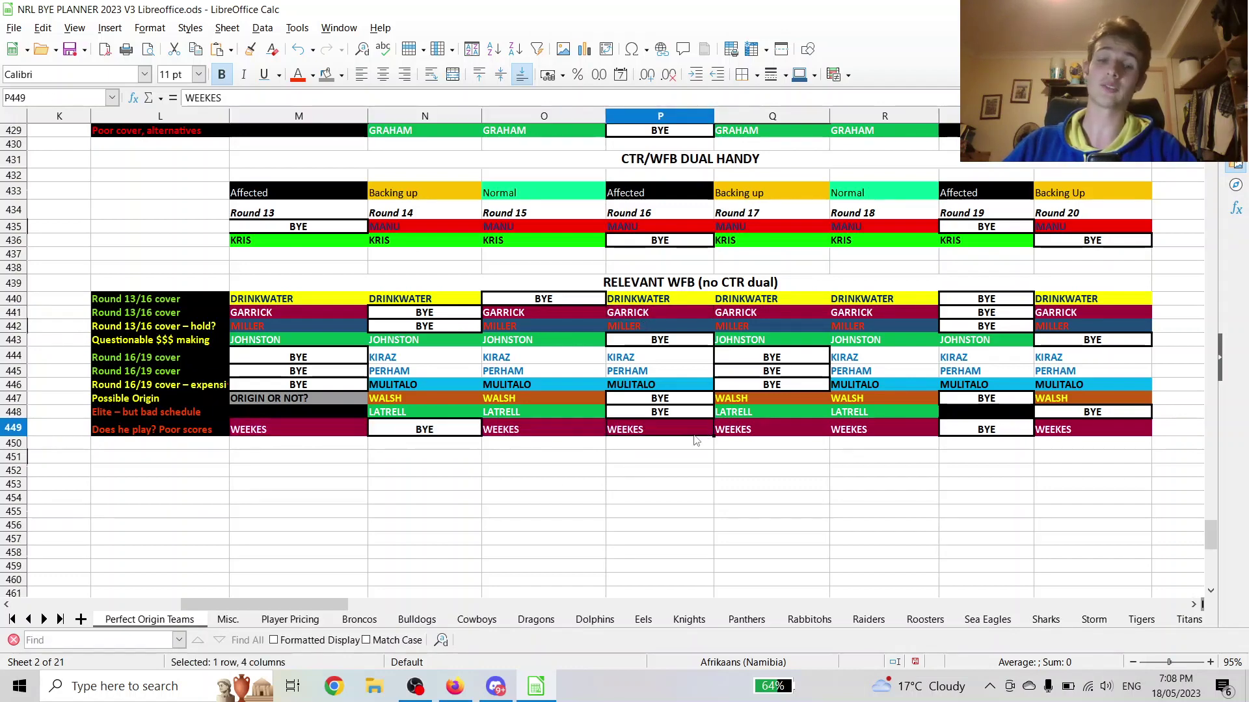
left_click_drag(359, 448, 727, 447)
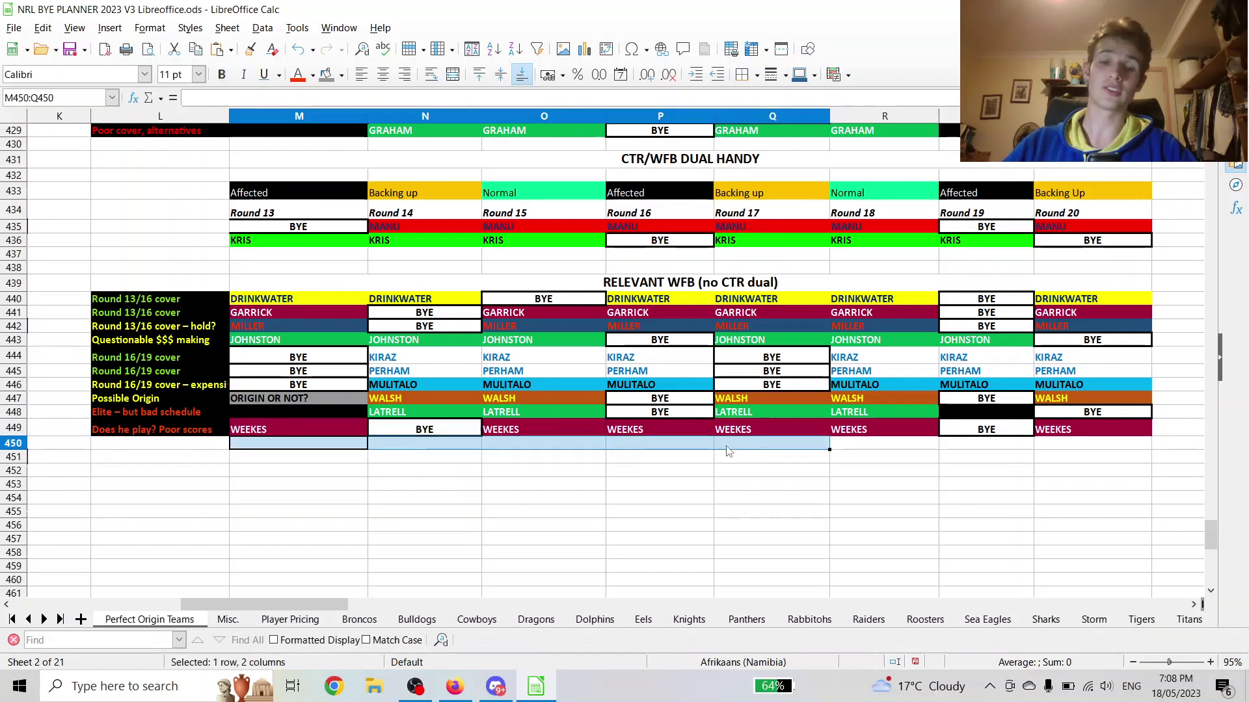
left_click(266, 435)
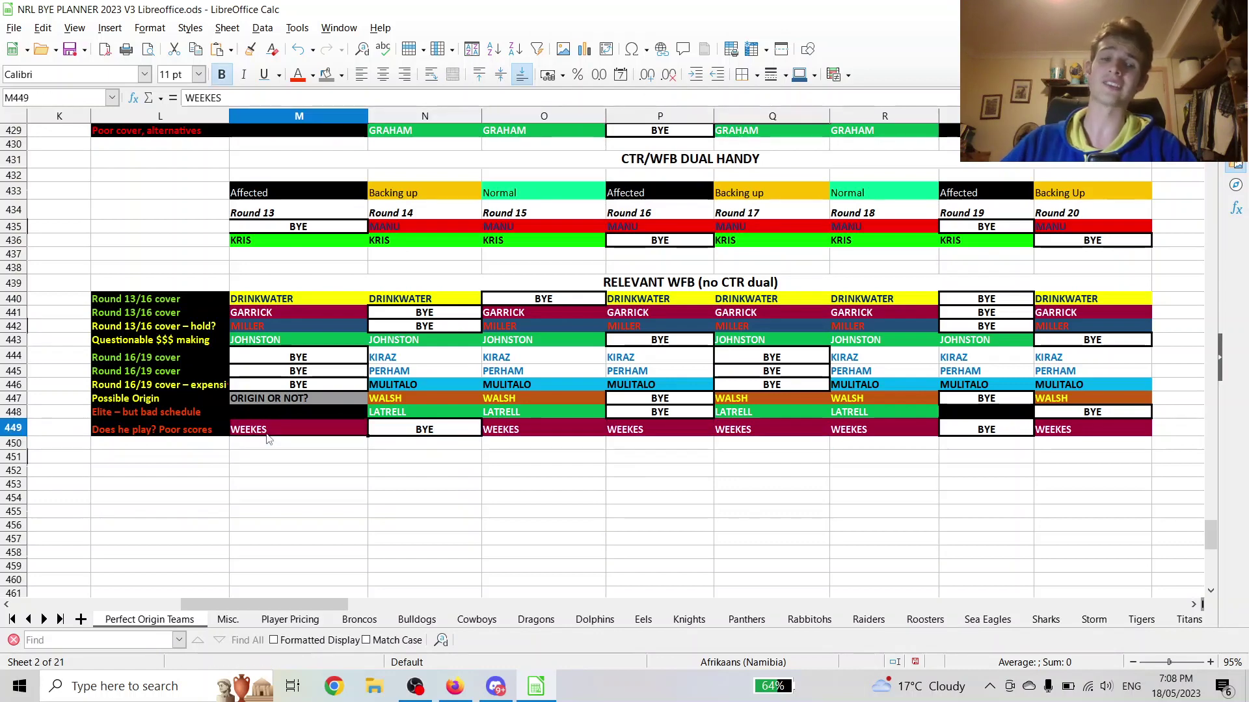
left_click(268, 439)
left_click(274, 434)
left_click_drag(274, 433, 767, 433)
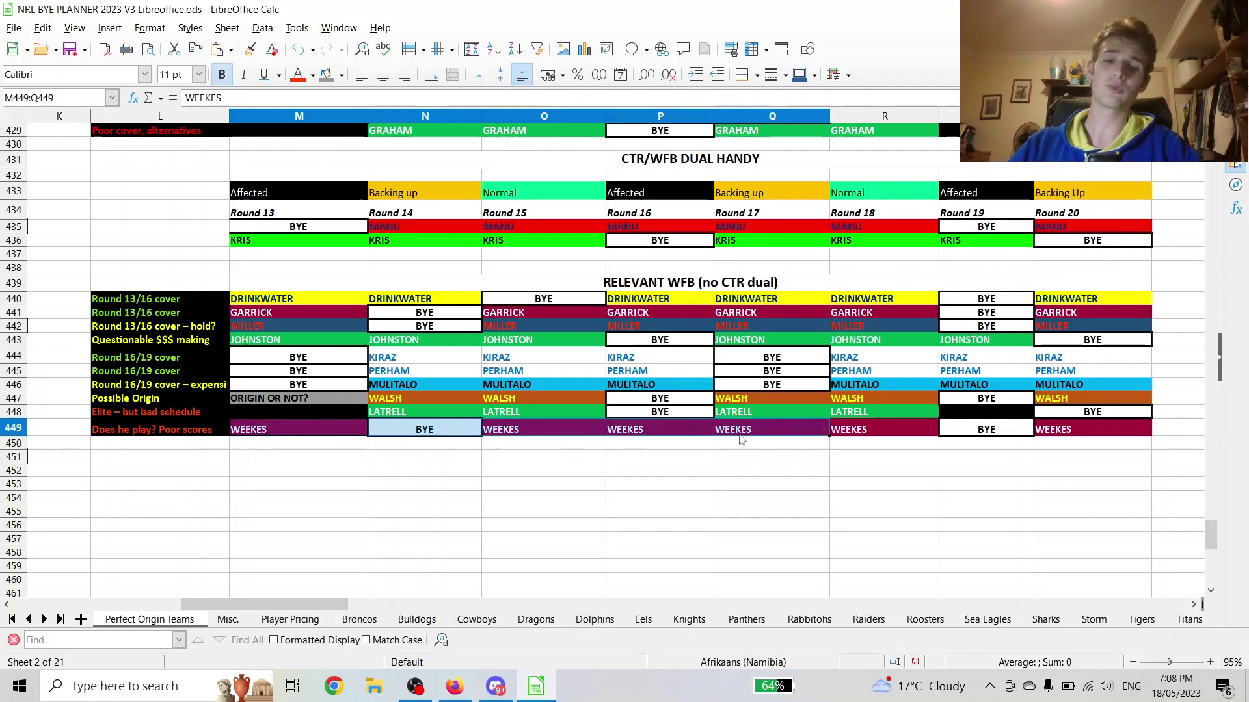
left_click(422, 456)
- Check the Round 13 entry of the "Does he play? Poor scores" row, followed by its Round 16 to 18 entries
left_click(293, 435)
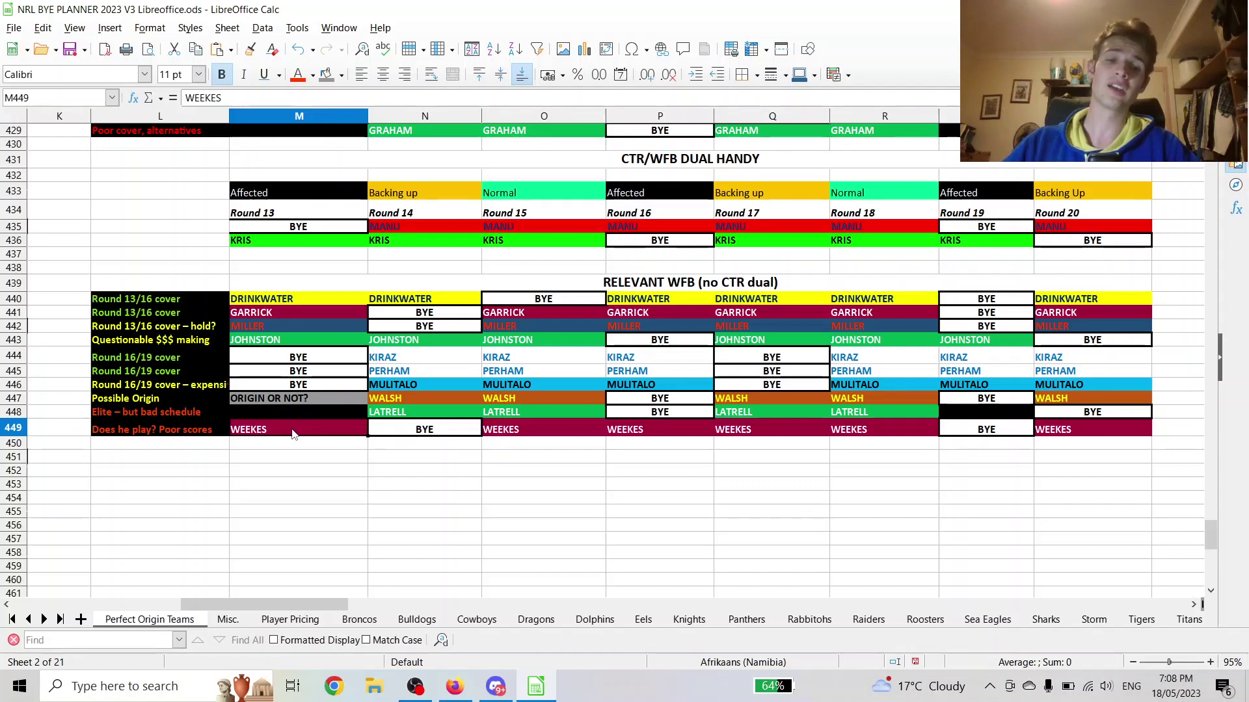
left_click(625, 430)
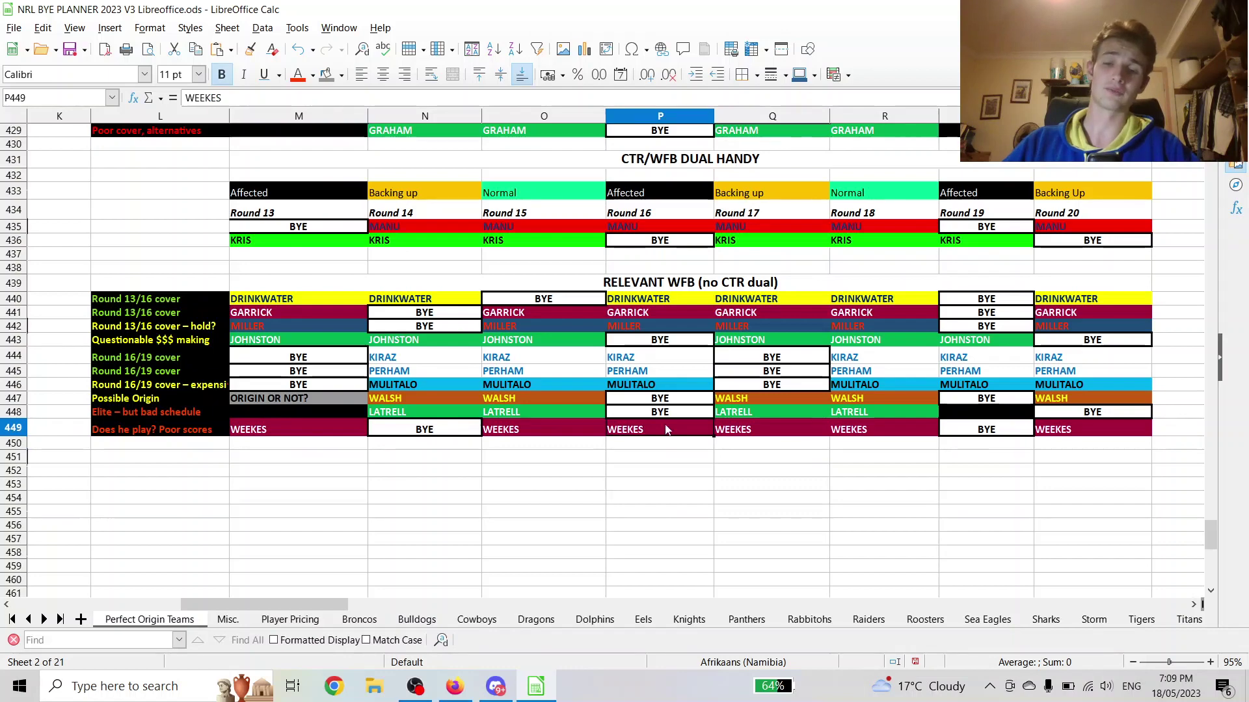
key("shift+Right")
key("shift+Right")
left_click(641, 434)
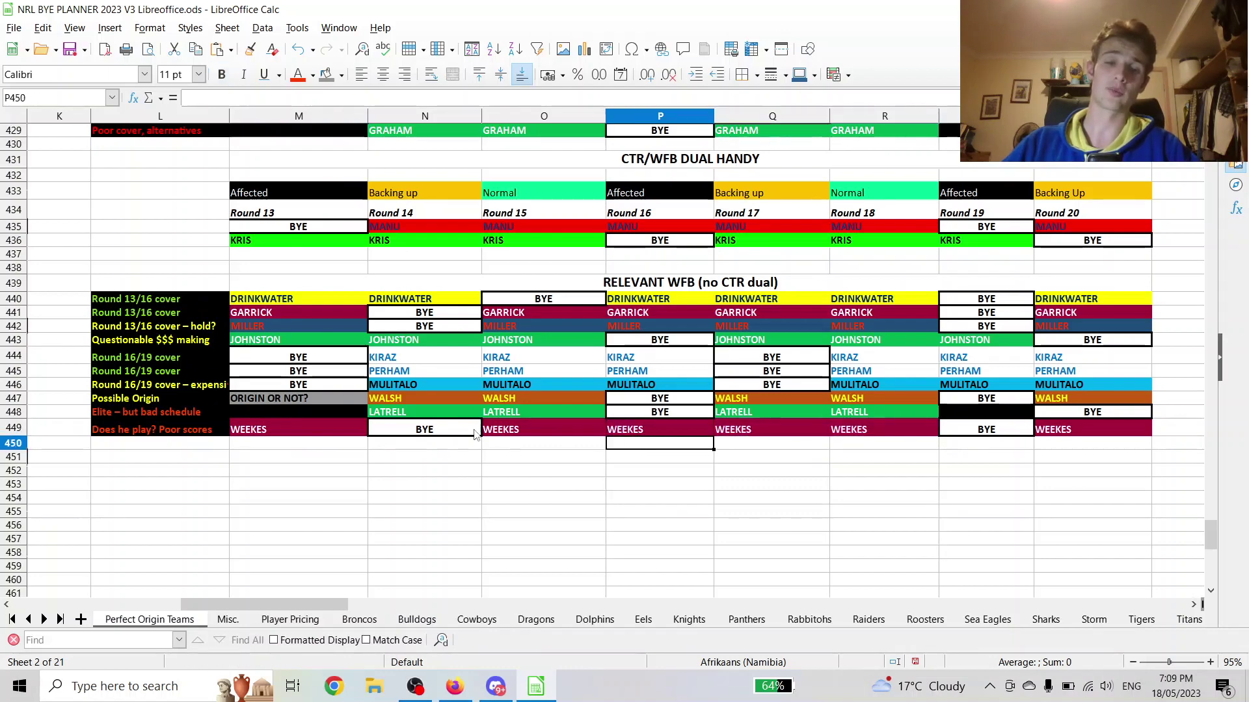
- Recheck the "Does he play? Poor scores" row for Rounds 13 and 16, and review Round 15 and Rounds 17 to 19
left_click(300, 431)
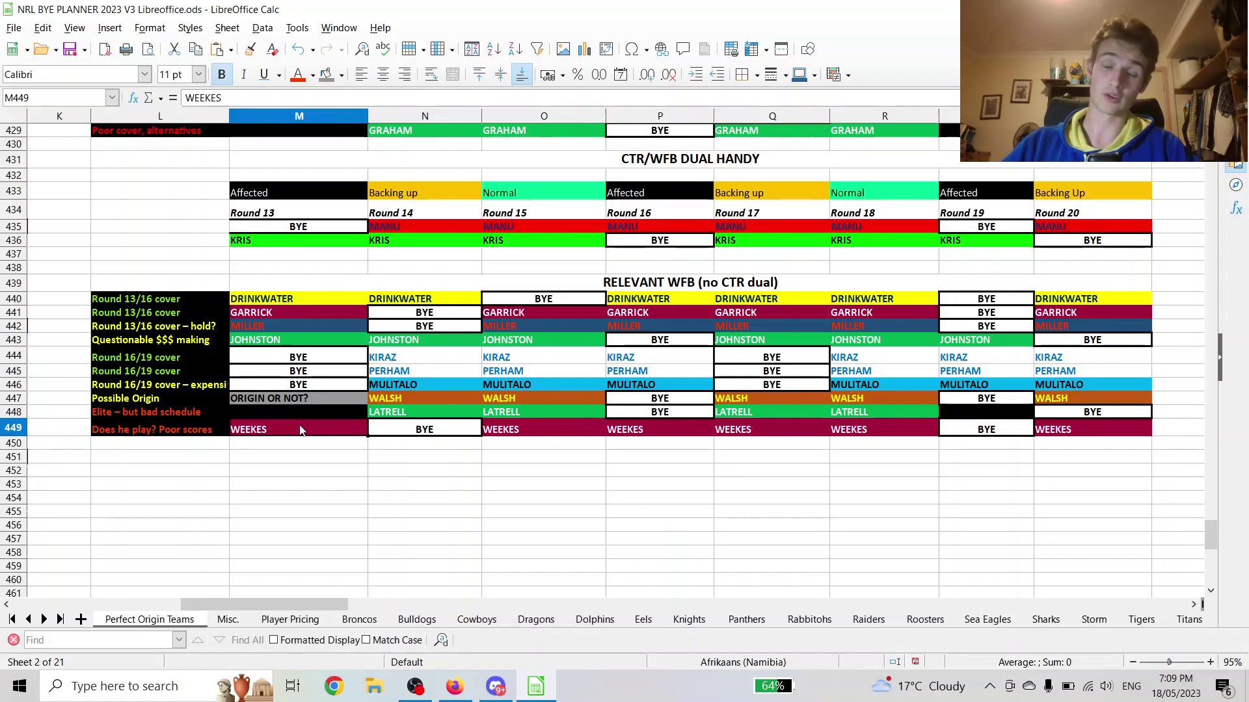
left_click(633, 430)
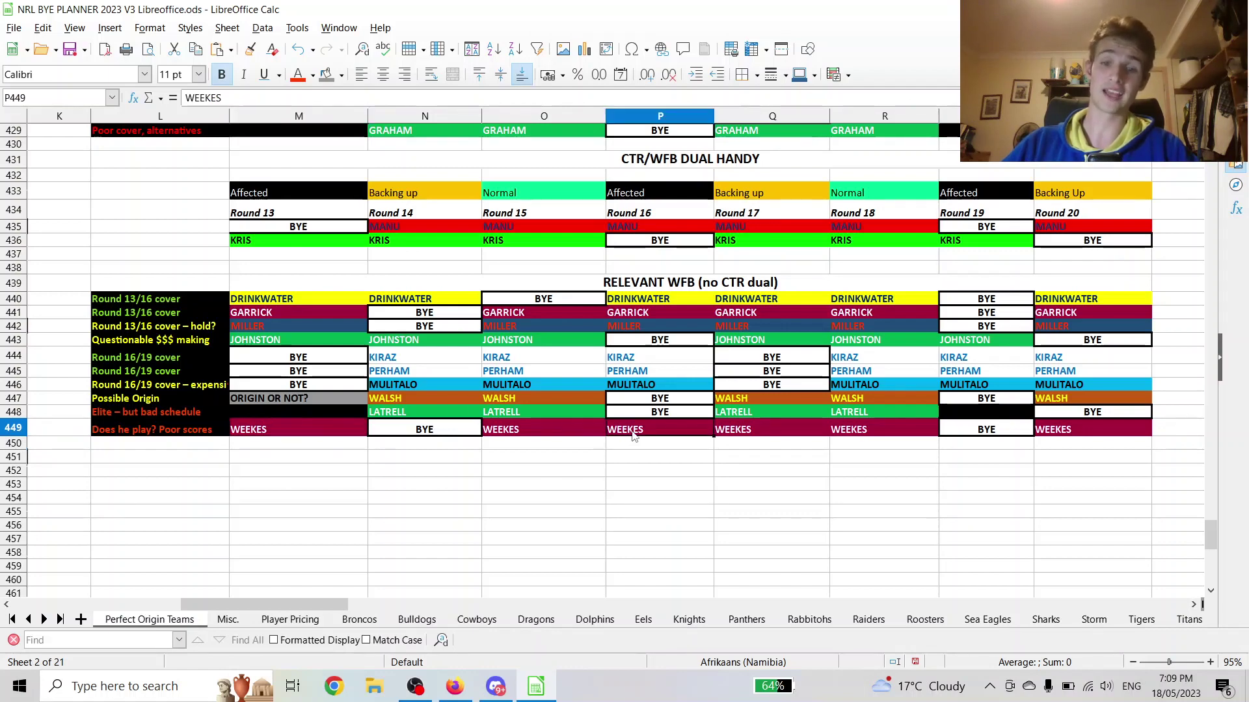
left_click(266, 438)
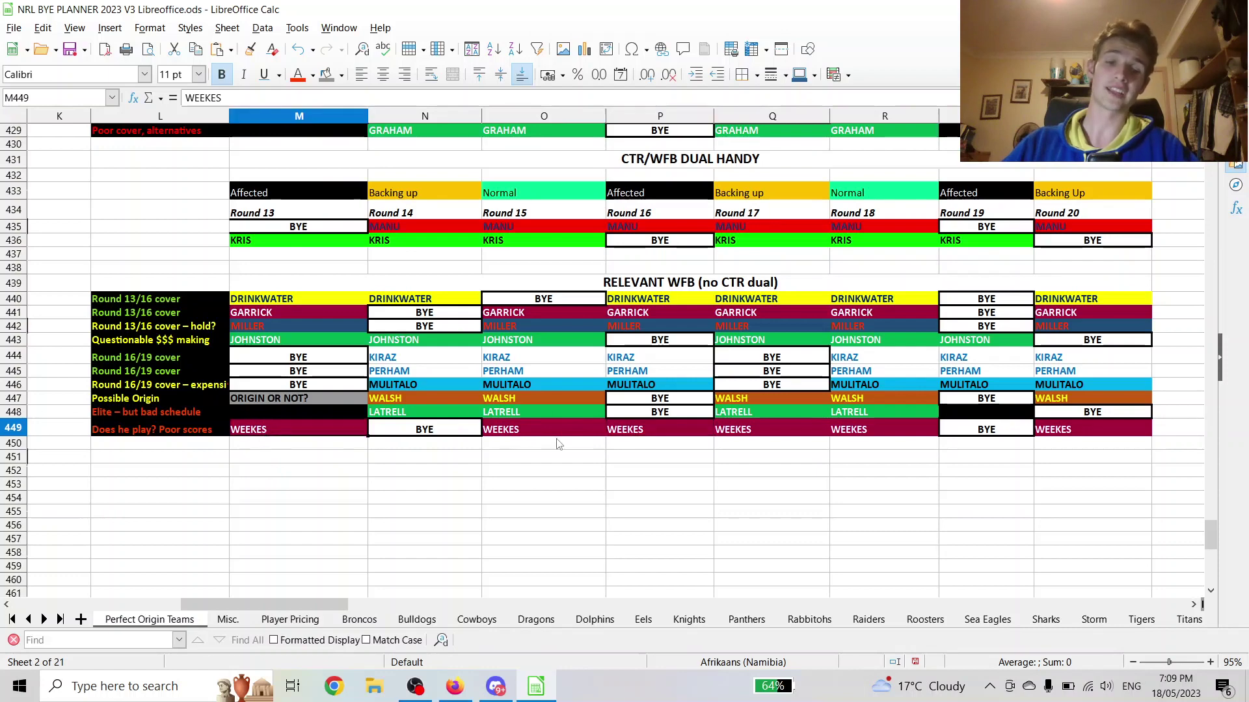
left_click(626, 436)
left_click(553, 441, "shift")
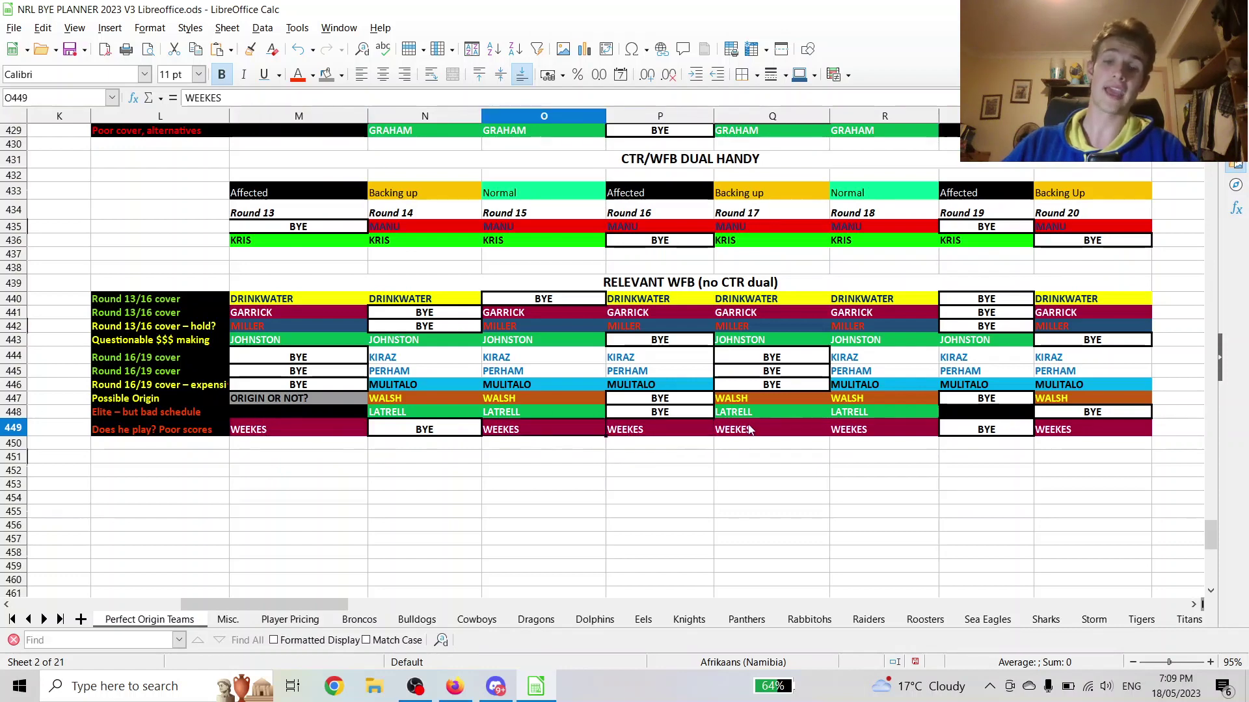
left_click_drag(751, 432, 958, 428)
left_click(254, 435)
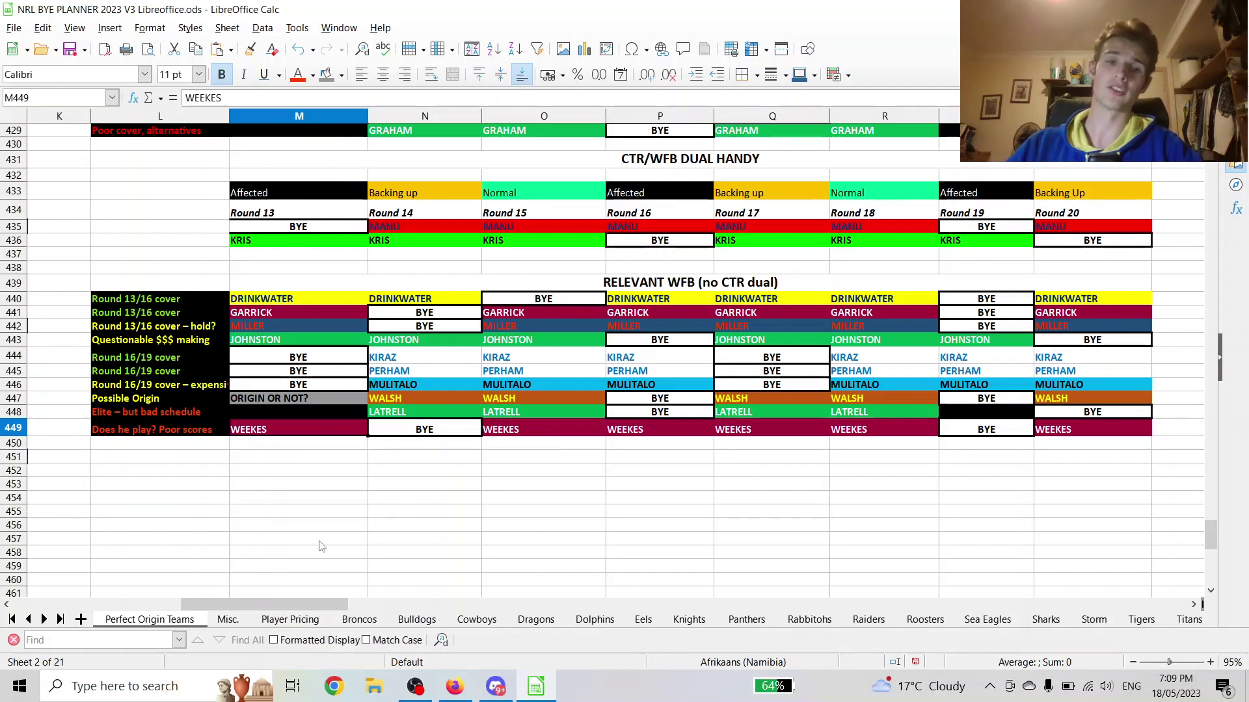
- Review the first "EDG dual" row in the relevant centres table from Round 13 to Round 17, plus Round 19
scroll(336, 528, "up", 4)
scroll(335, 529, "down", 2)
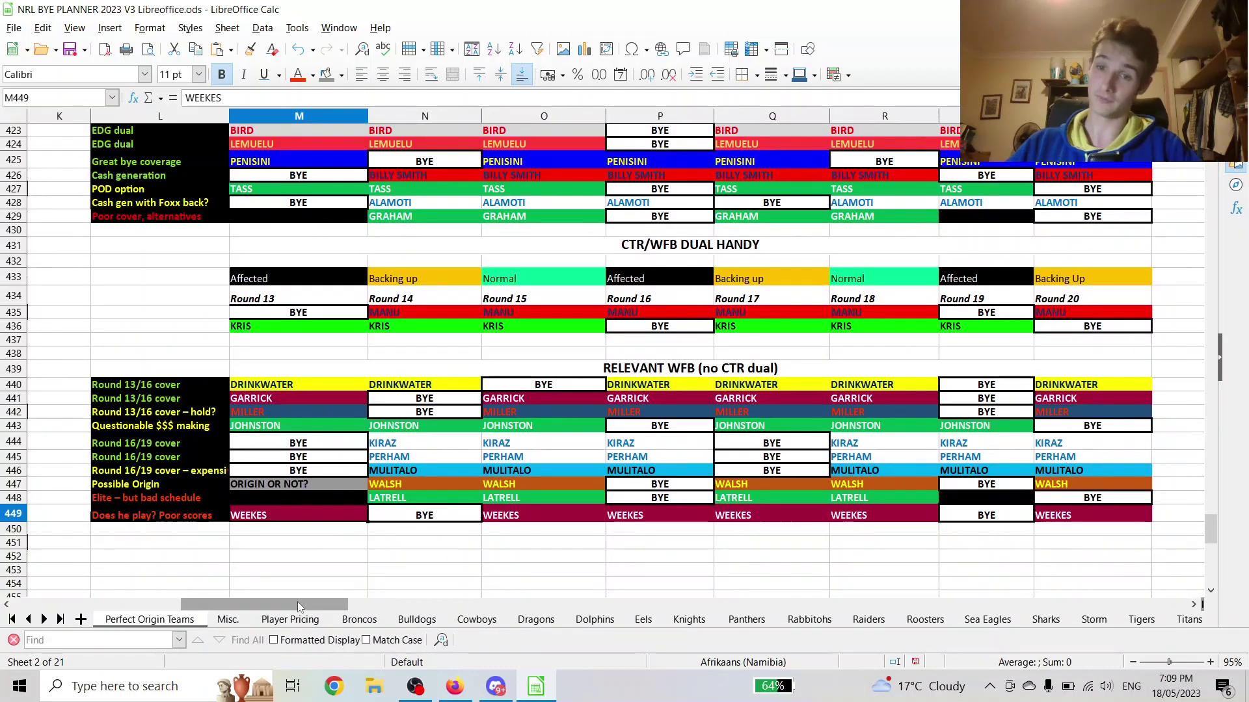
scroll(305, 557, "up", 2)
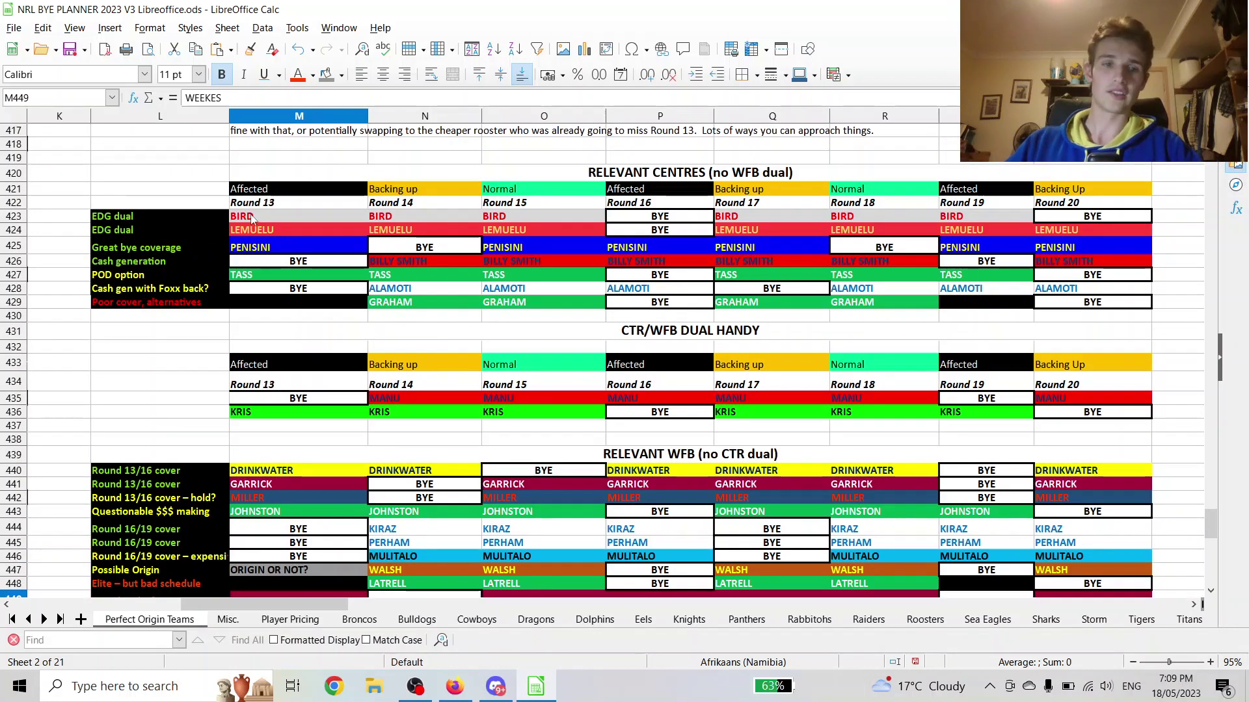
left_click_drag(254, 217, 803, 222)
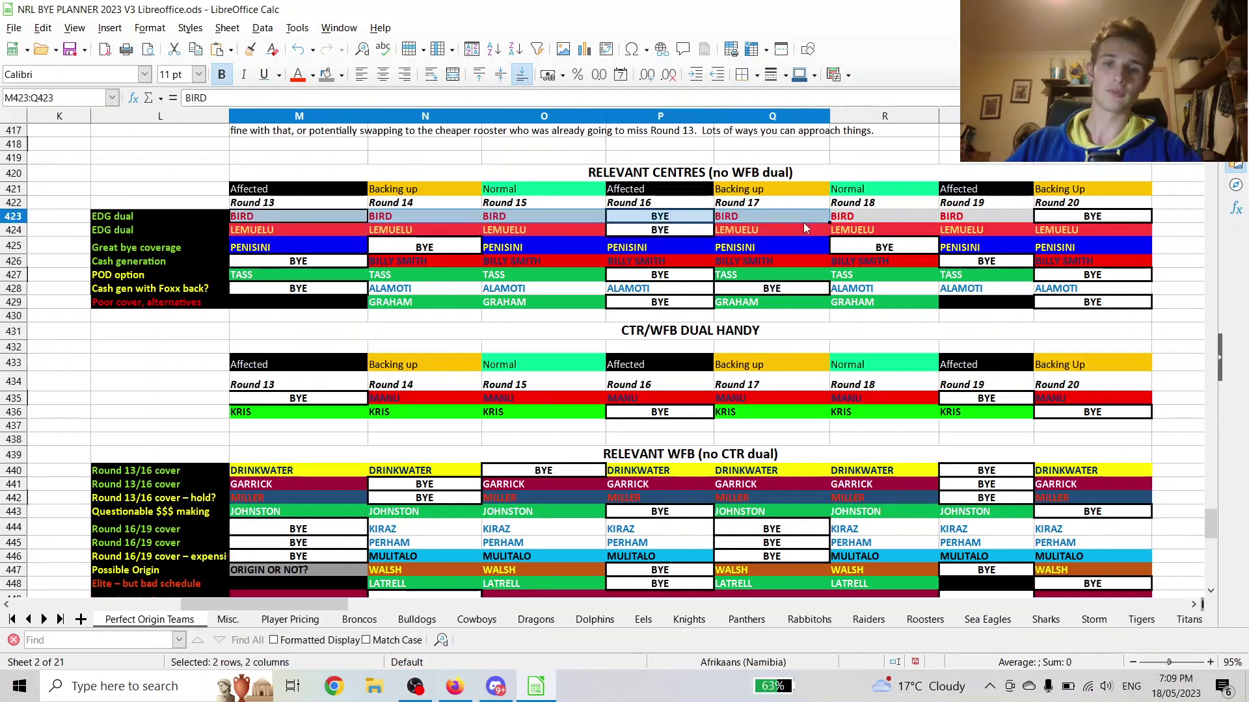
left_click(643, 220)
left_click(942, 216)
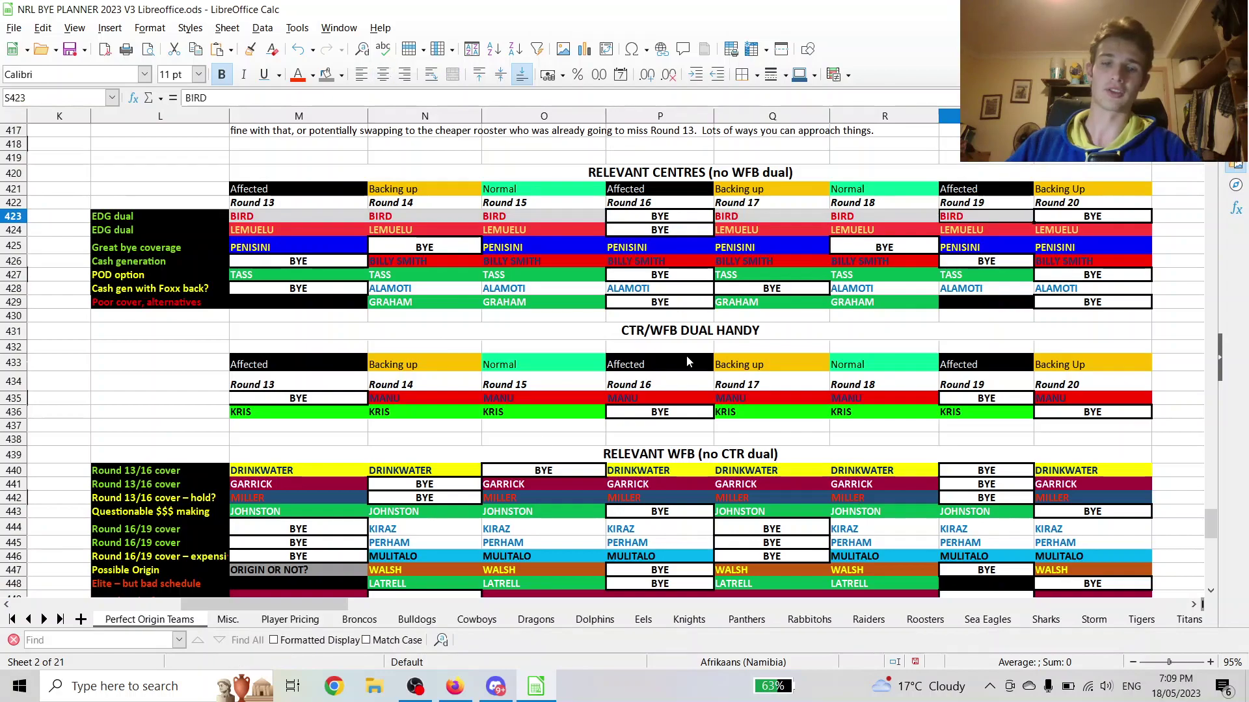
- Go to the scenario tips beside the tables and read the Scenario 1 solutions
left_click_drag(227, 609, 403, 599)
scroll(383, 580, "up", 1)
scroll(383, 580, "up", 1)
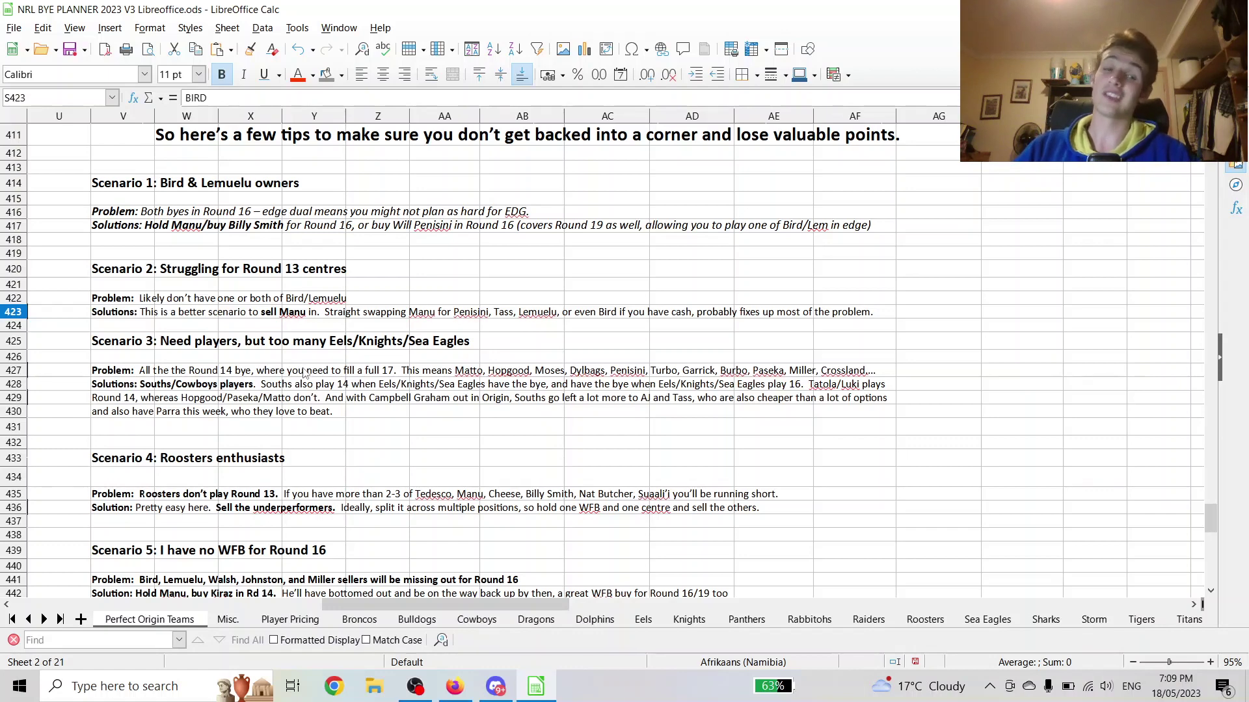
left_click(199, 228)
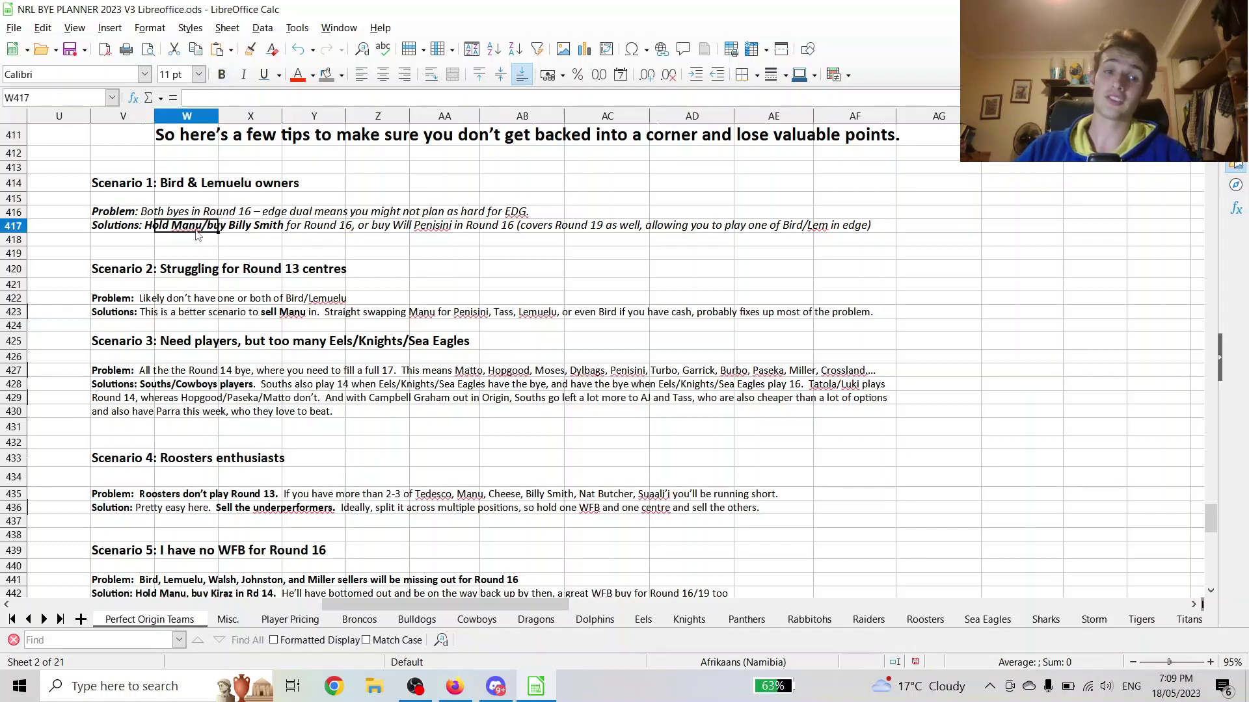
left_click(170, 227)
left_click(165, 231)
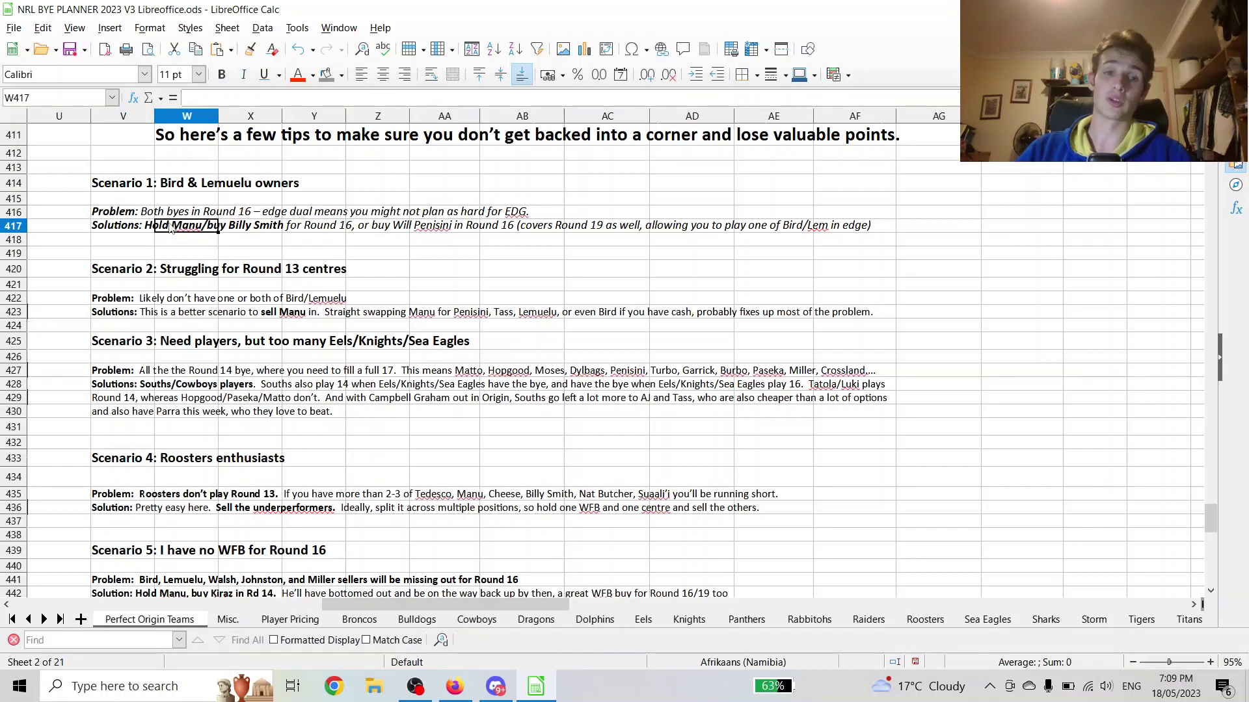
left_click(242, 231)
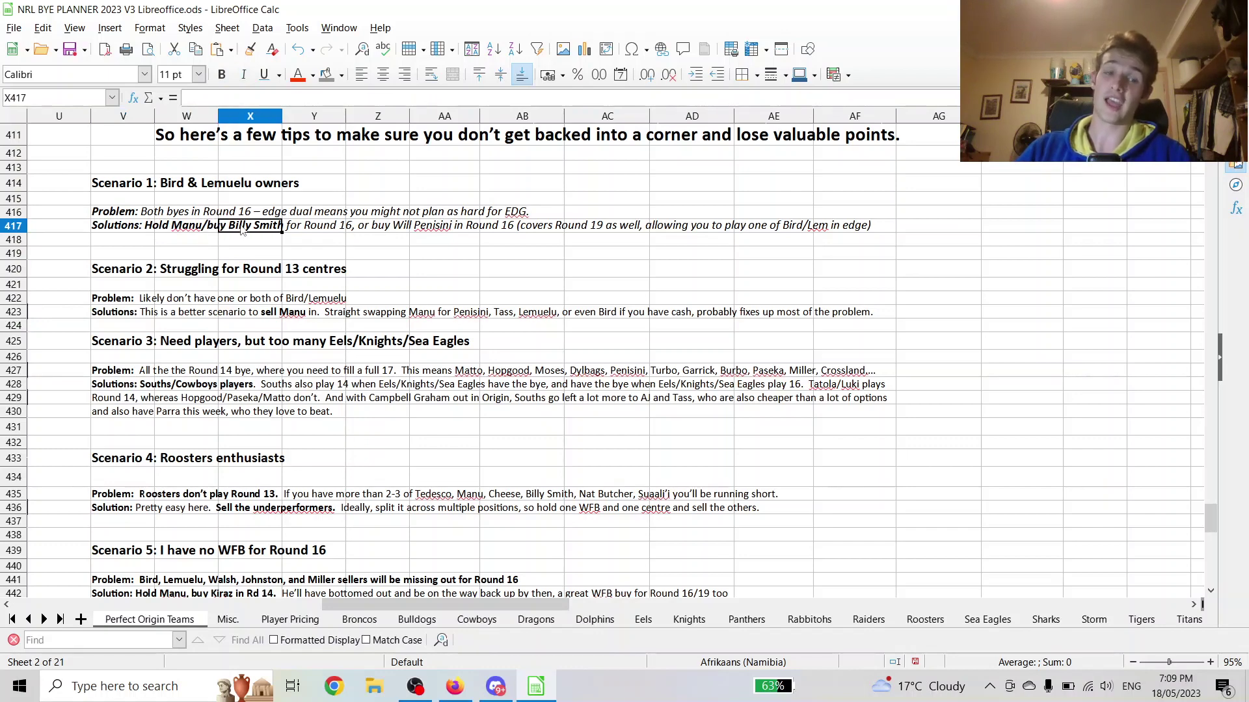
- Reread Scenario 1's heading and problem, and examine its hold-or-buy solution for Round 16
left_click(204, 231)
left_click_drag(153, 228, 147, 227)
left_click(163, 215)
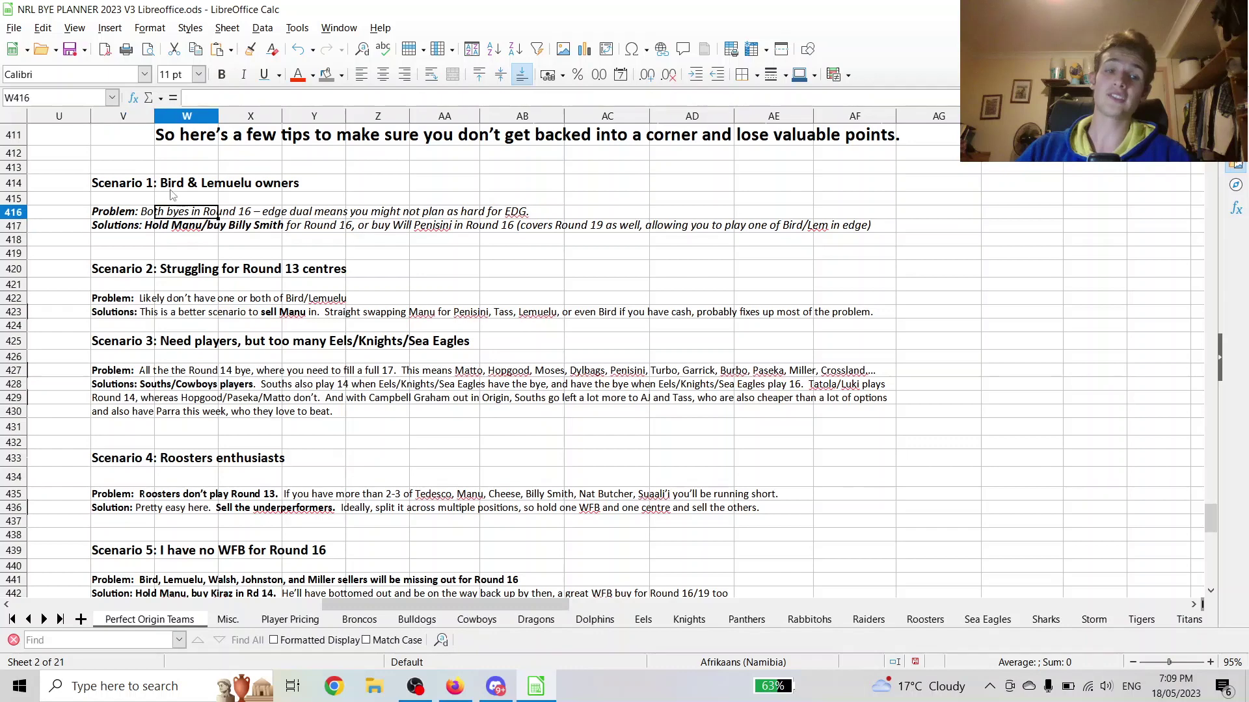
left_click_drag(173, 185, 237, 190)
left_click(239, 200)
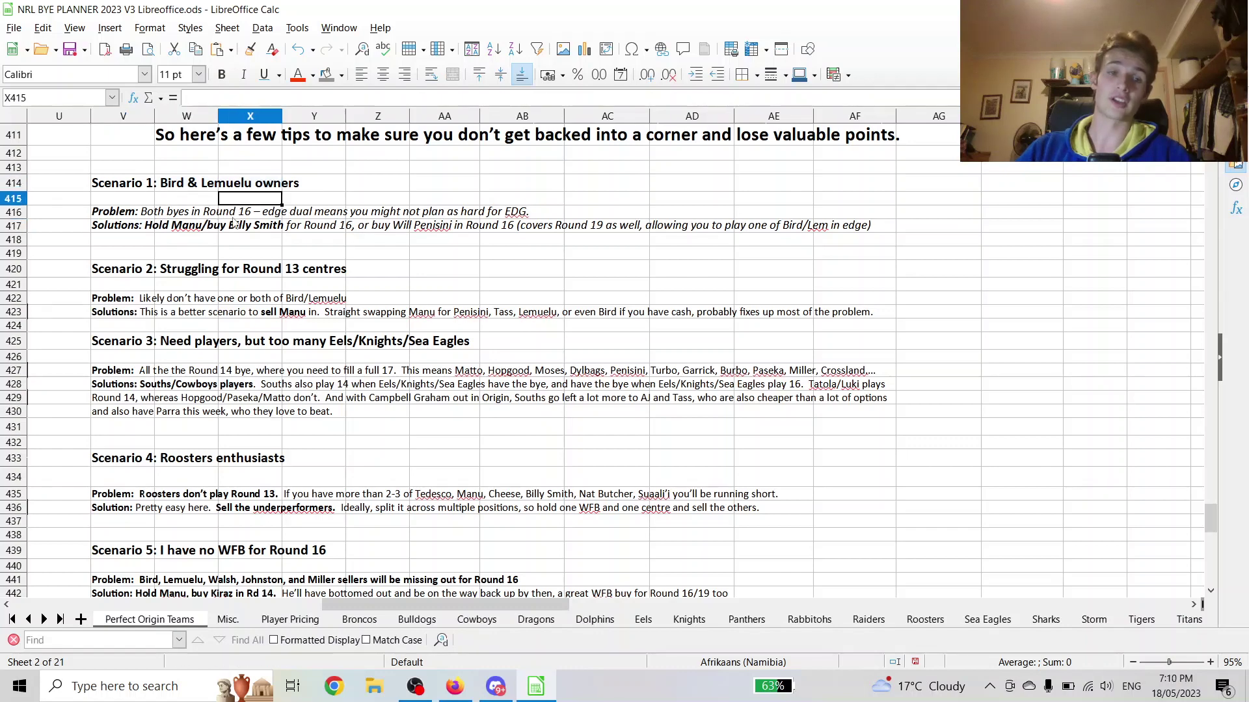
left_click_drag(188, 232, 236, 232)
left_click(171, 235)
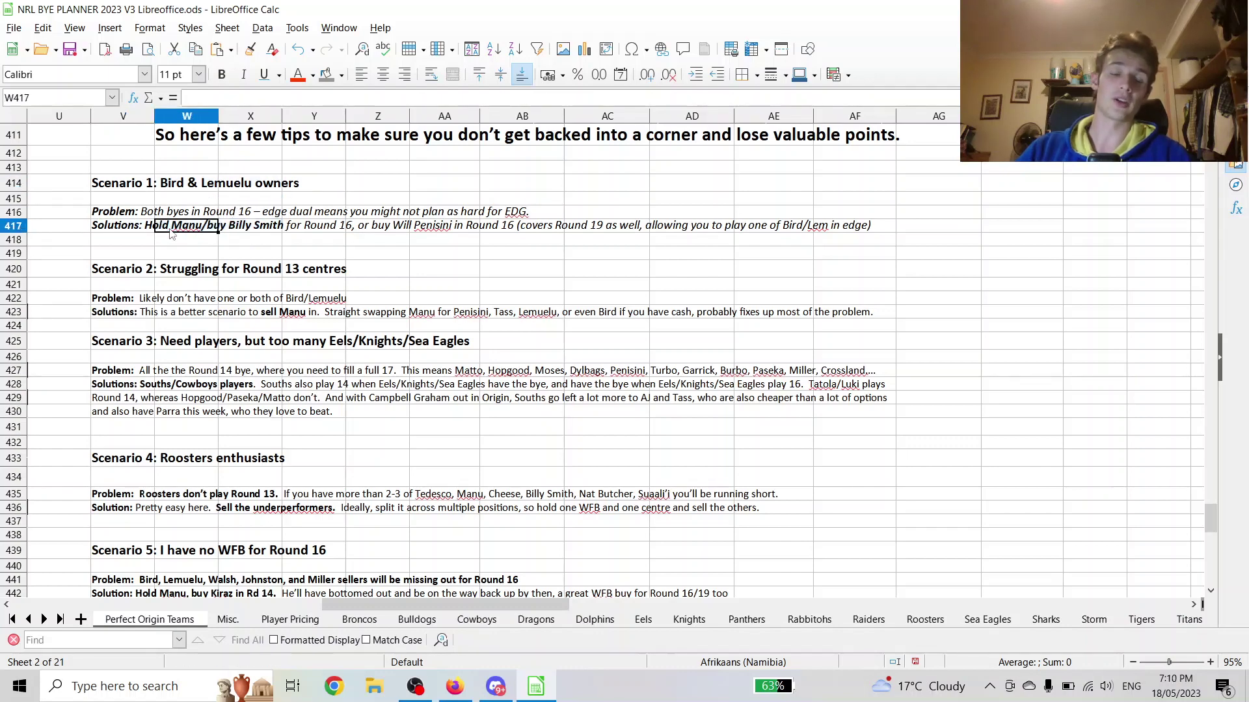
left_click(168, 236)
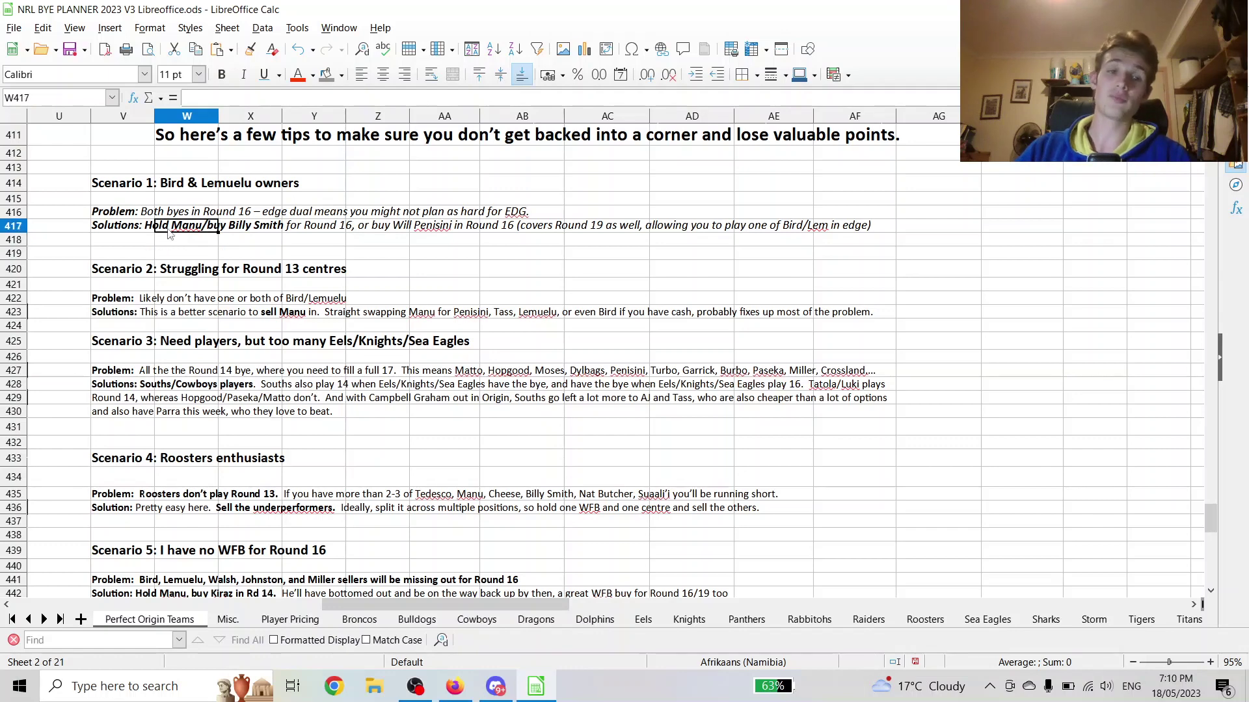
- Finish reading Scenario 1's hold-or-buy solutions, preview the scenarios below, and recheck the "Bird & Lemuelu owners" heading
left_click(241, 240)
left_click(188, 243)
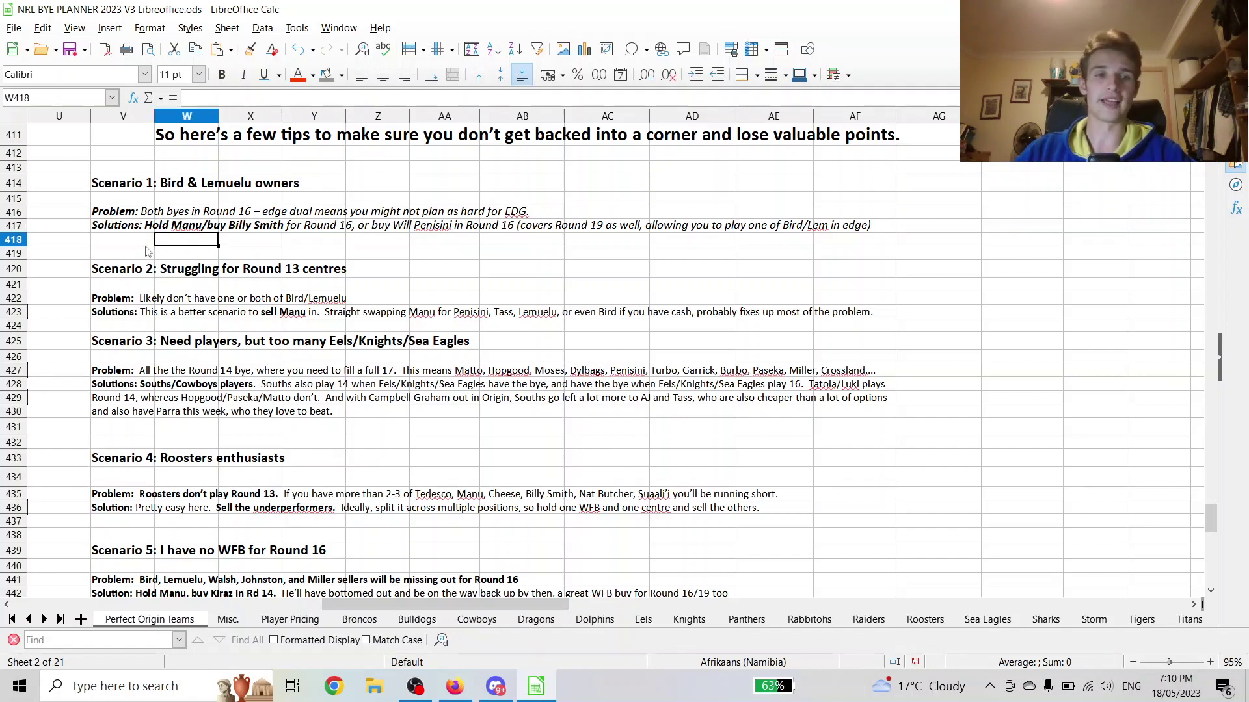
left_click(146, 245)
scroll(146, 251, "down", 3)
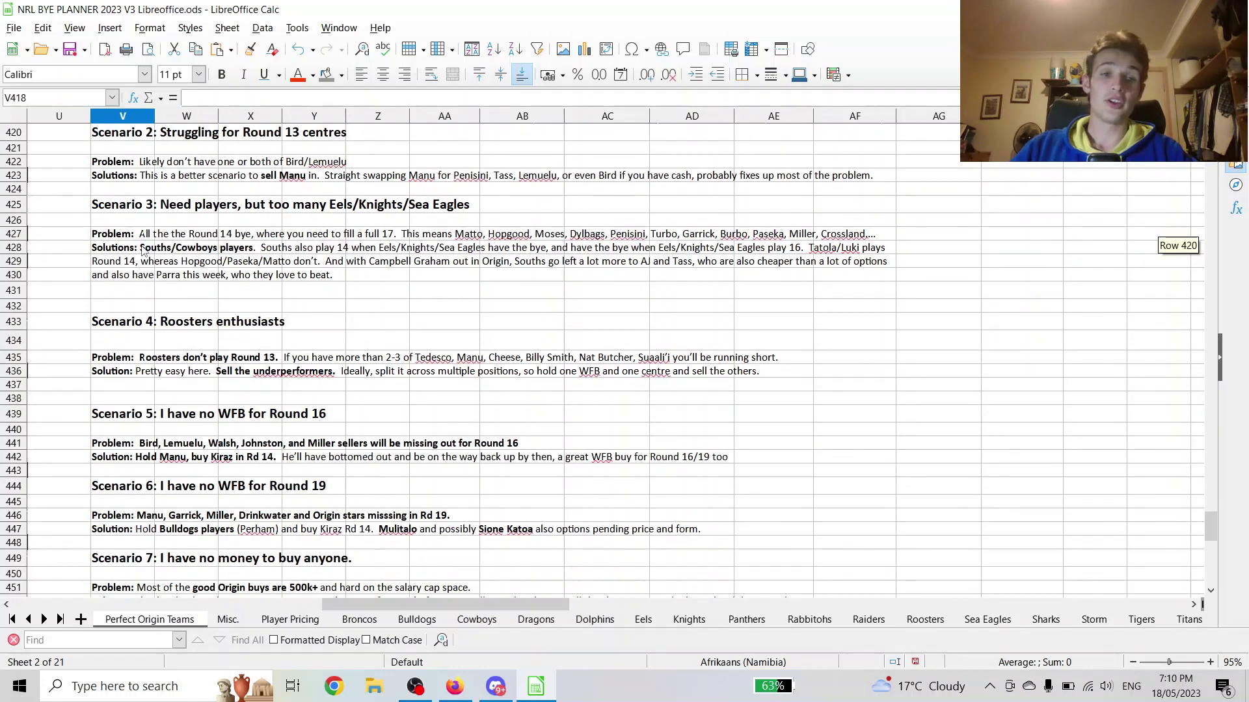
scroll(142, 250, "up", 2)
scroll(143, 251, "up", 1)
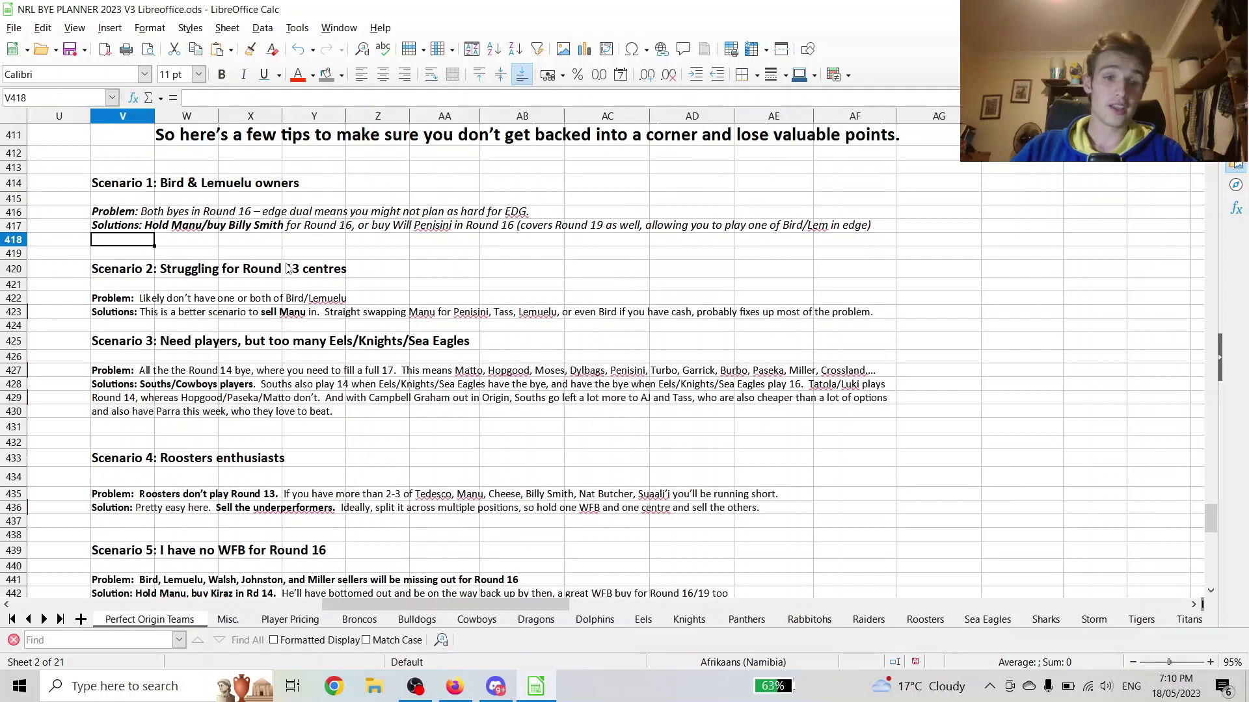
left_click(279, 302)
left_click_drag(173, 184, 267, 186)
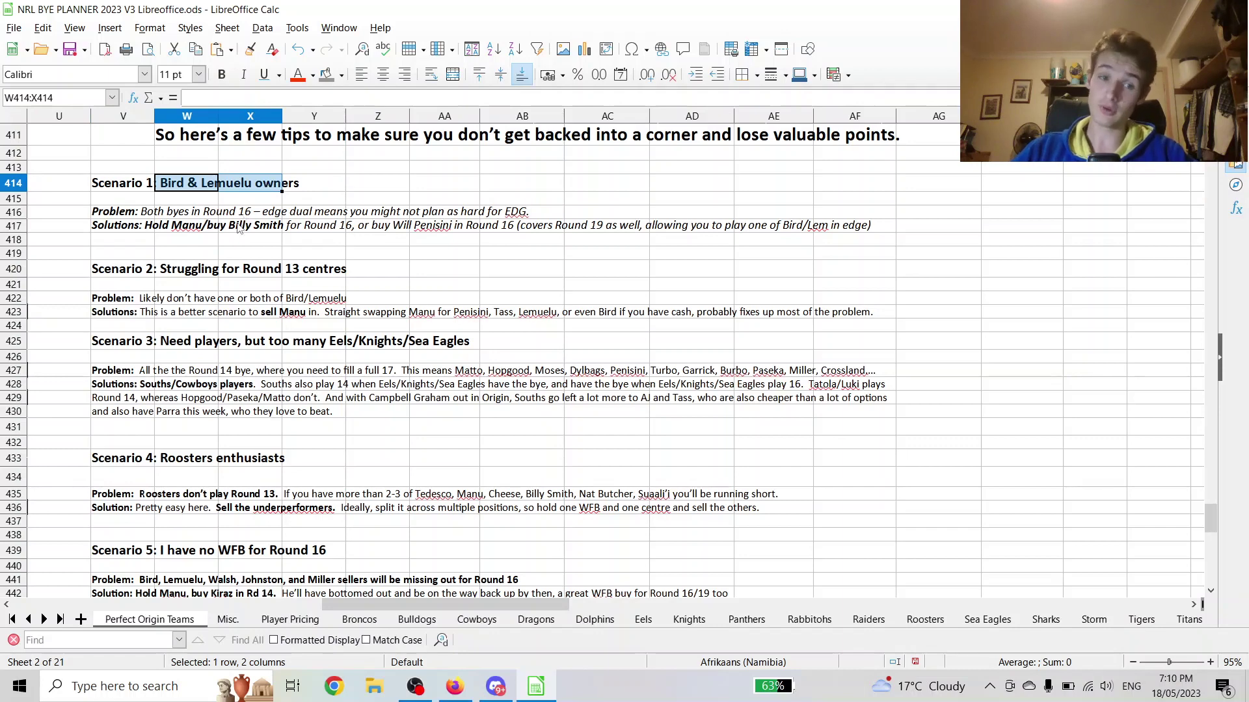
- Read Scenario 2's solution of selling Manu and the straight swap options for Round 13 centres
left_click(152, 314)
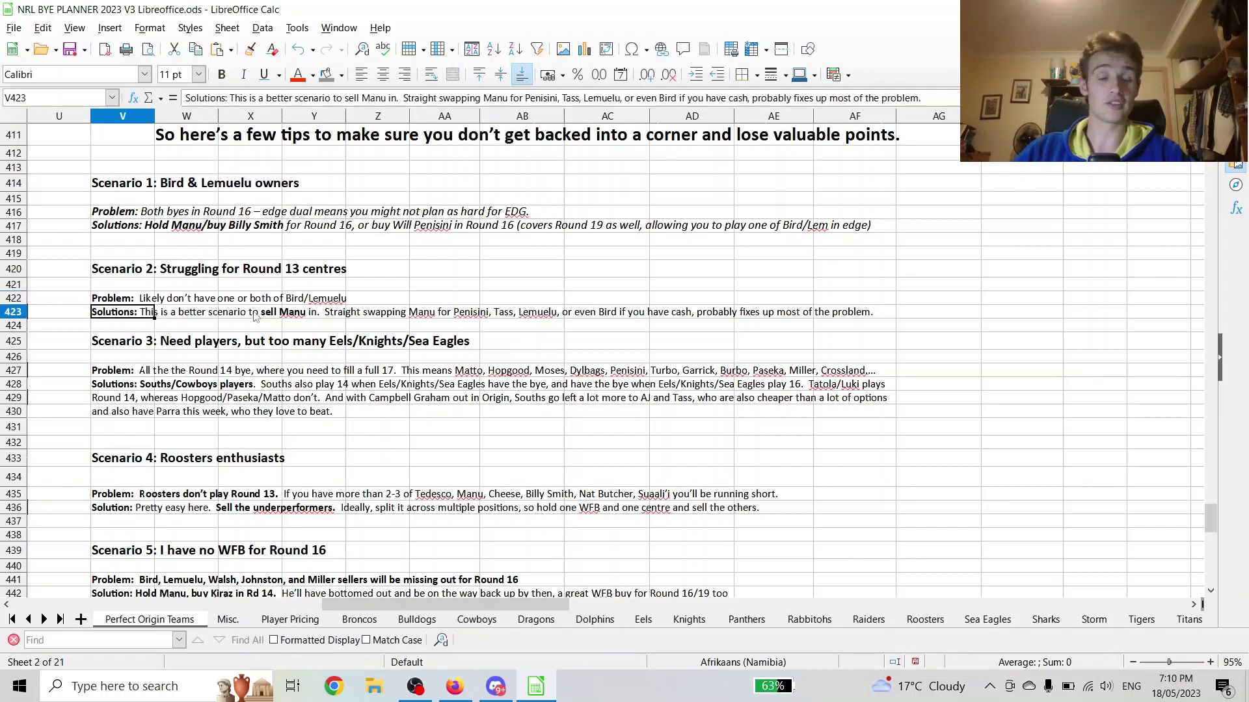
key("Right")
key("Right")
key("Right")
key("Right")
key("Right")
key("Right")
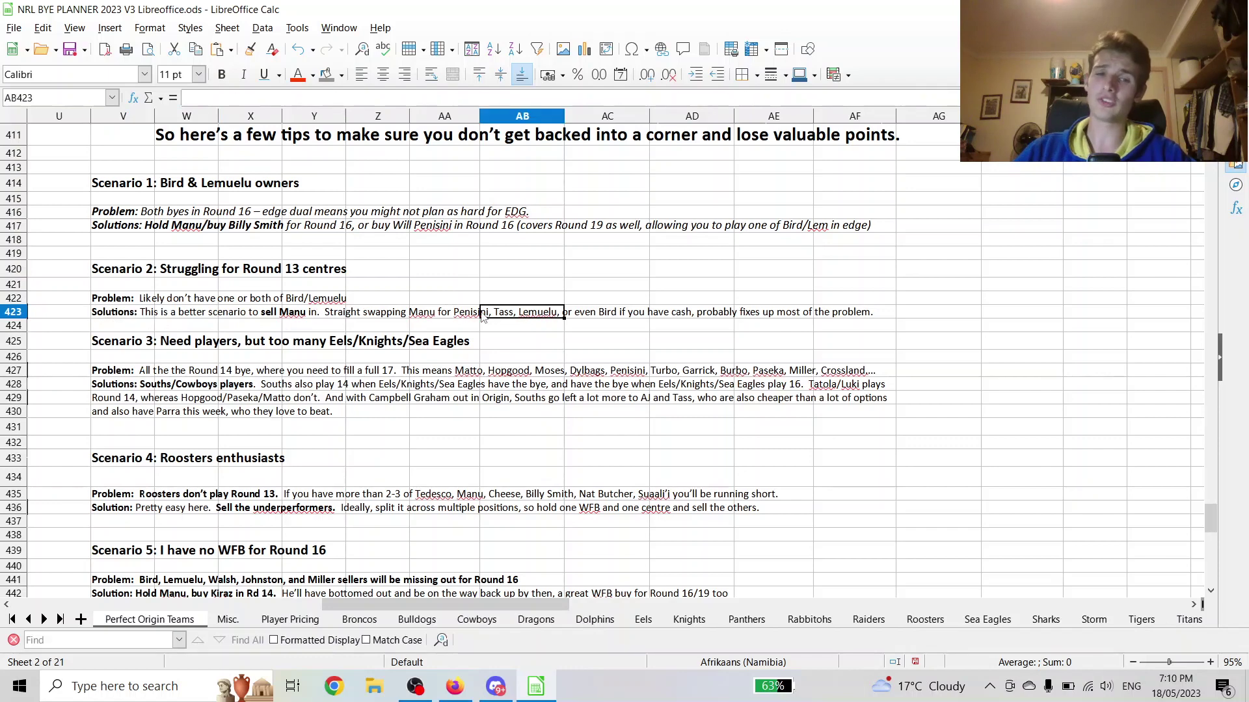
left_click(361, 317)
left_click(143, 318)
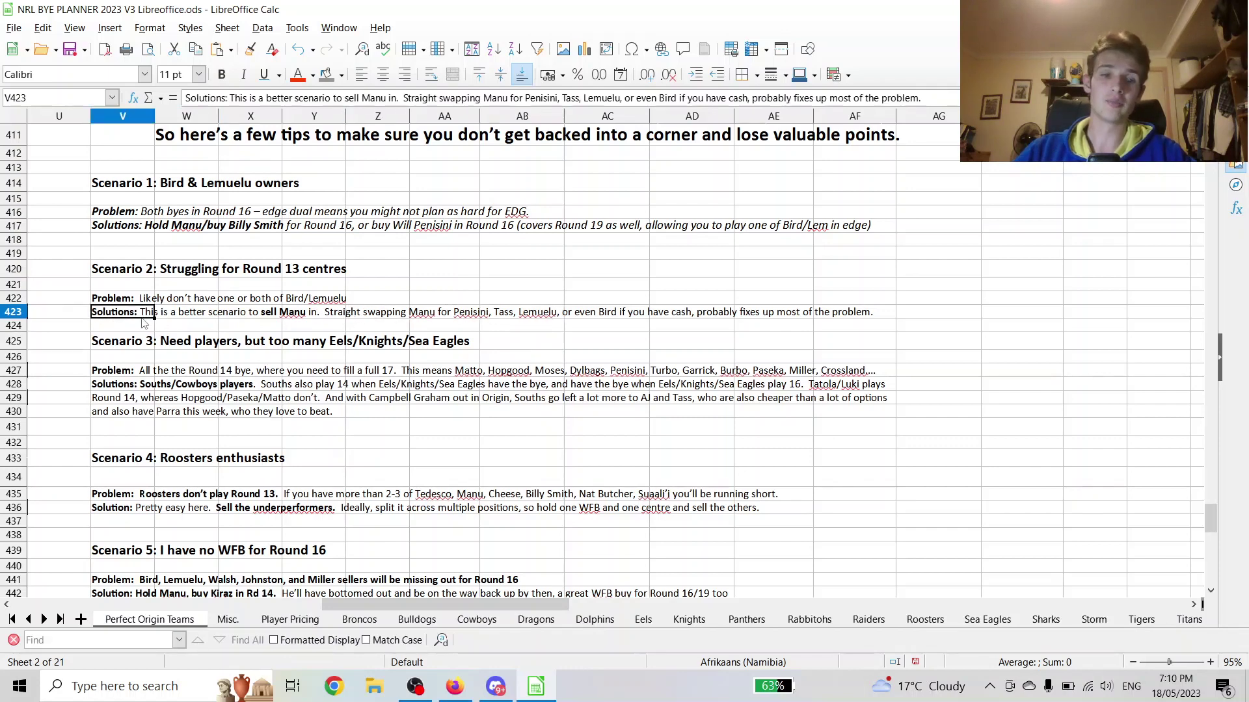
- Compare the Scenario 1 heading for Bird & Lemuelu owners with the Scenario 2 heading on Round 13 centres
left_click_drag(153, 188, 372, 286)
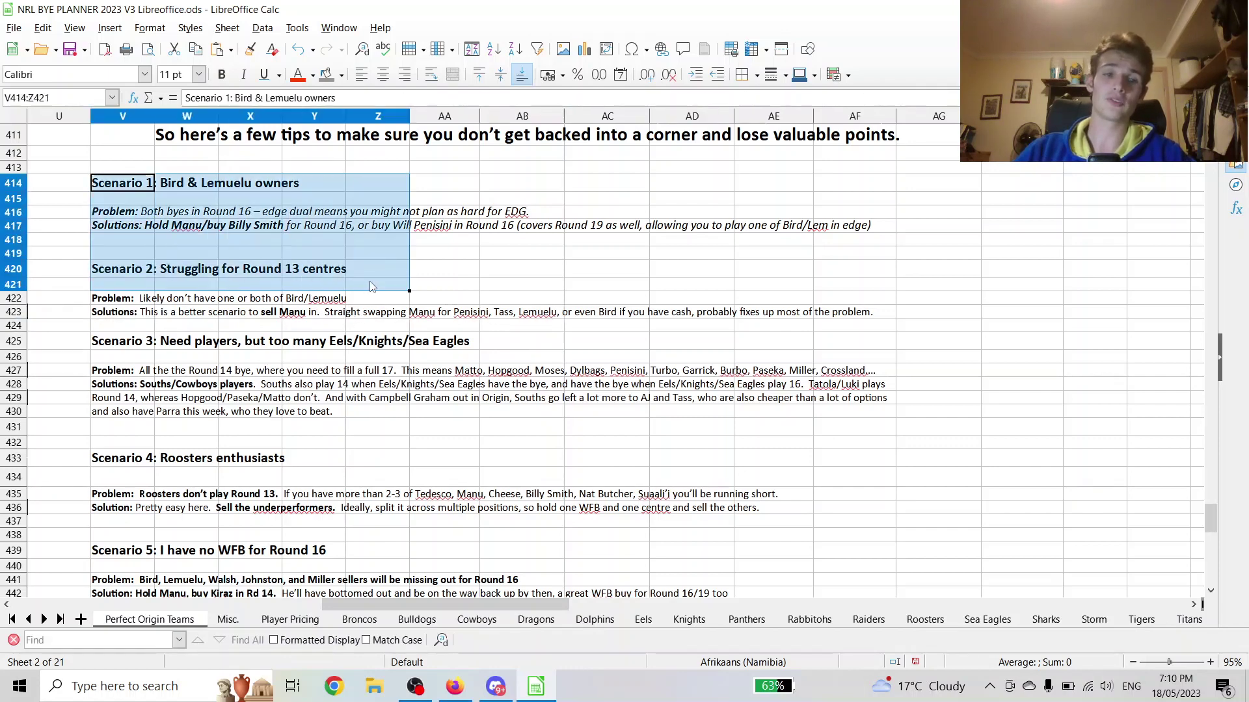
left_click(372, 286)
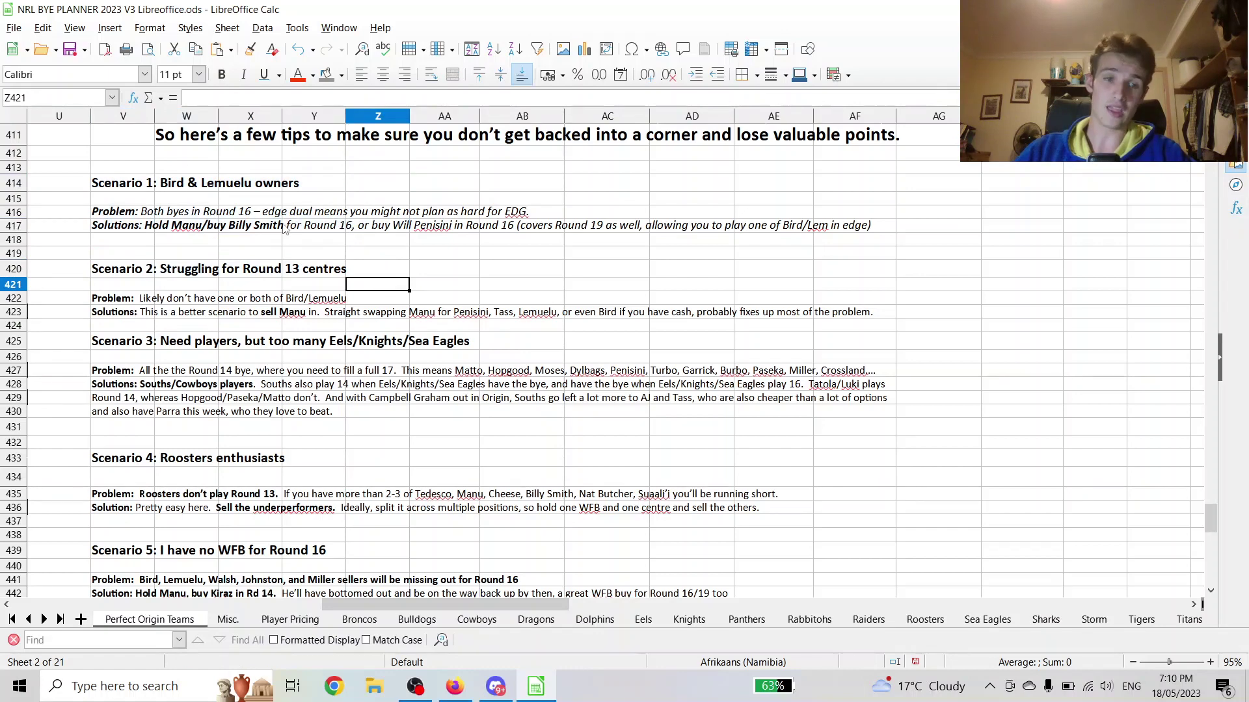
left_click_drag(167, 180, 307, 186)
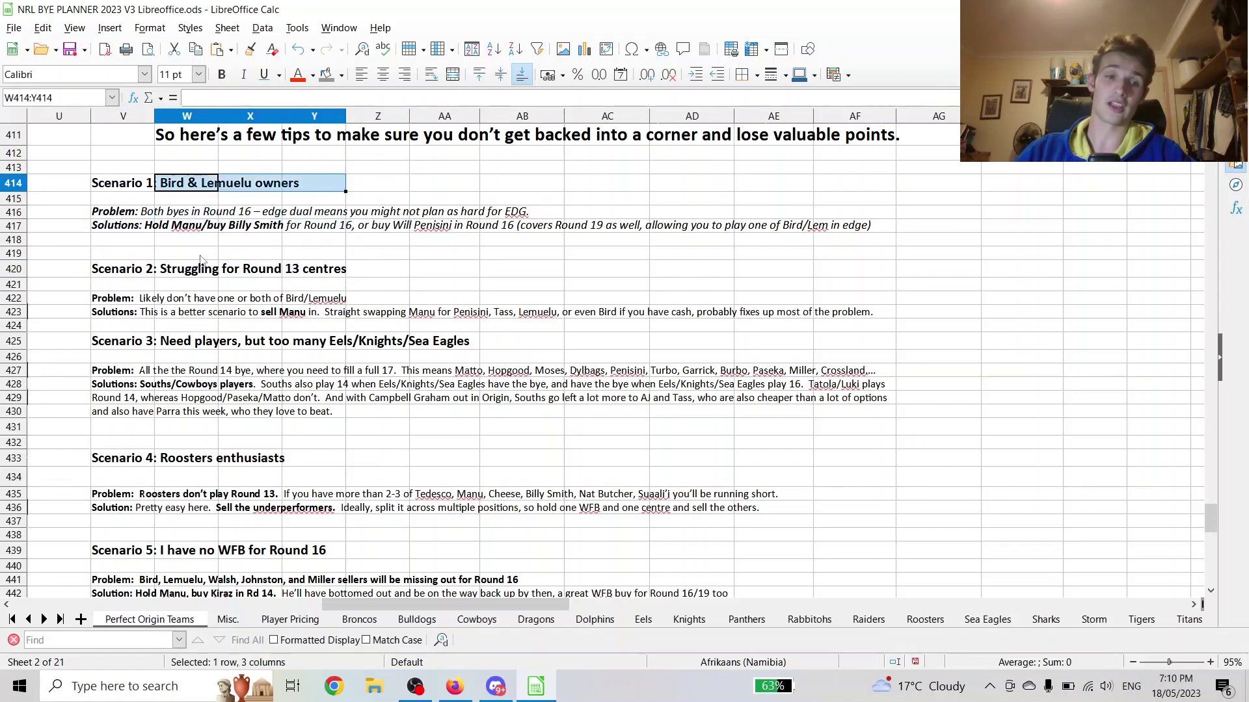
left_click_drag(190, 271, 352, 276)
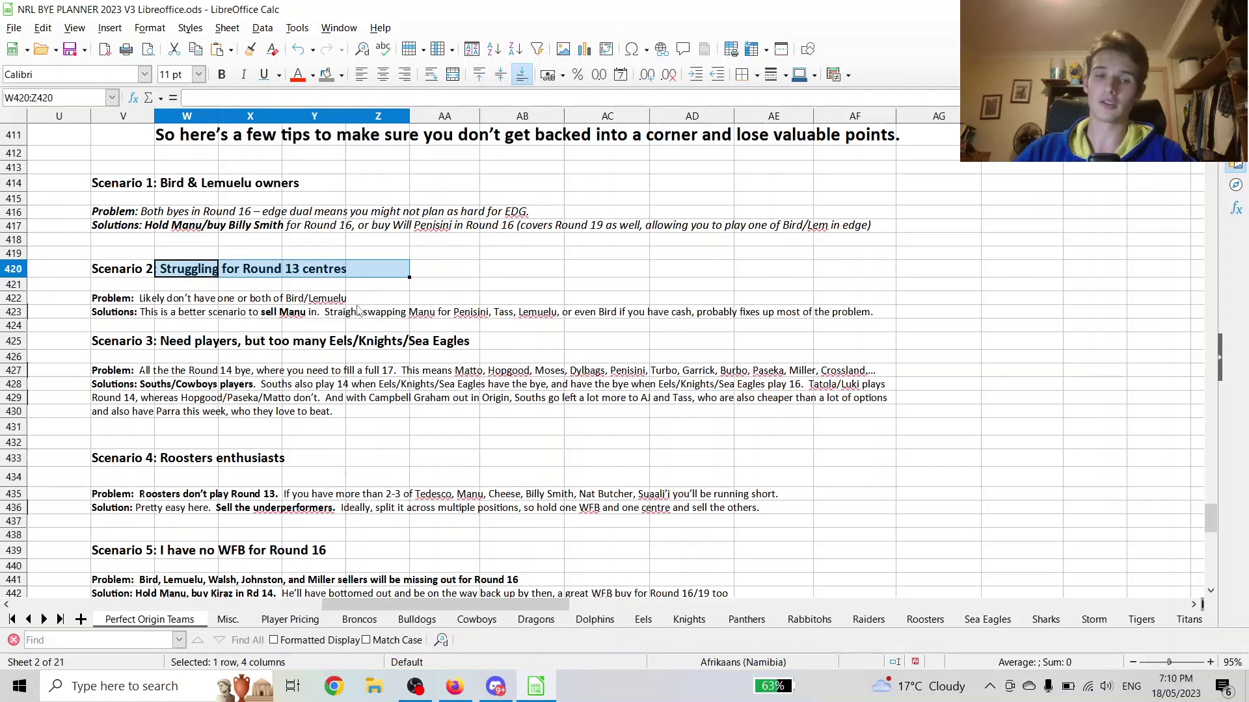
left_click(160, 301)
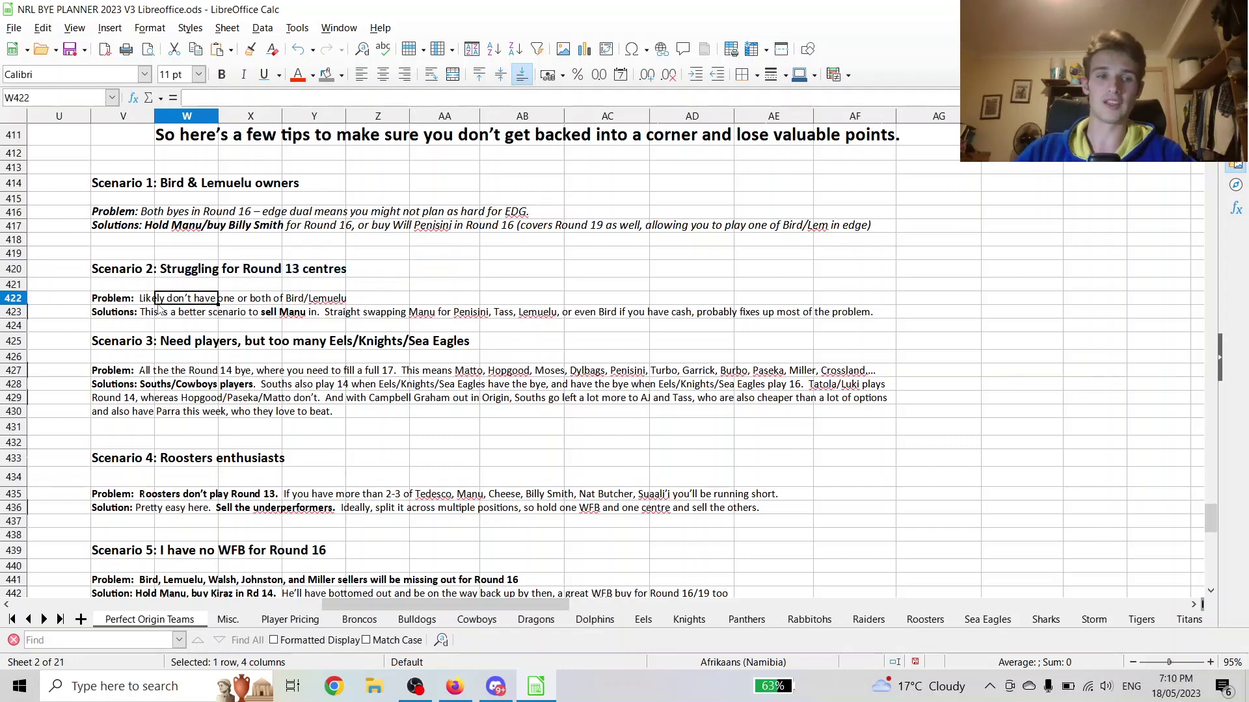
left_click(165, 185)
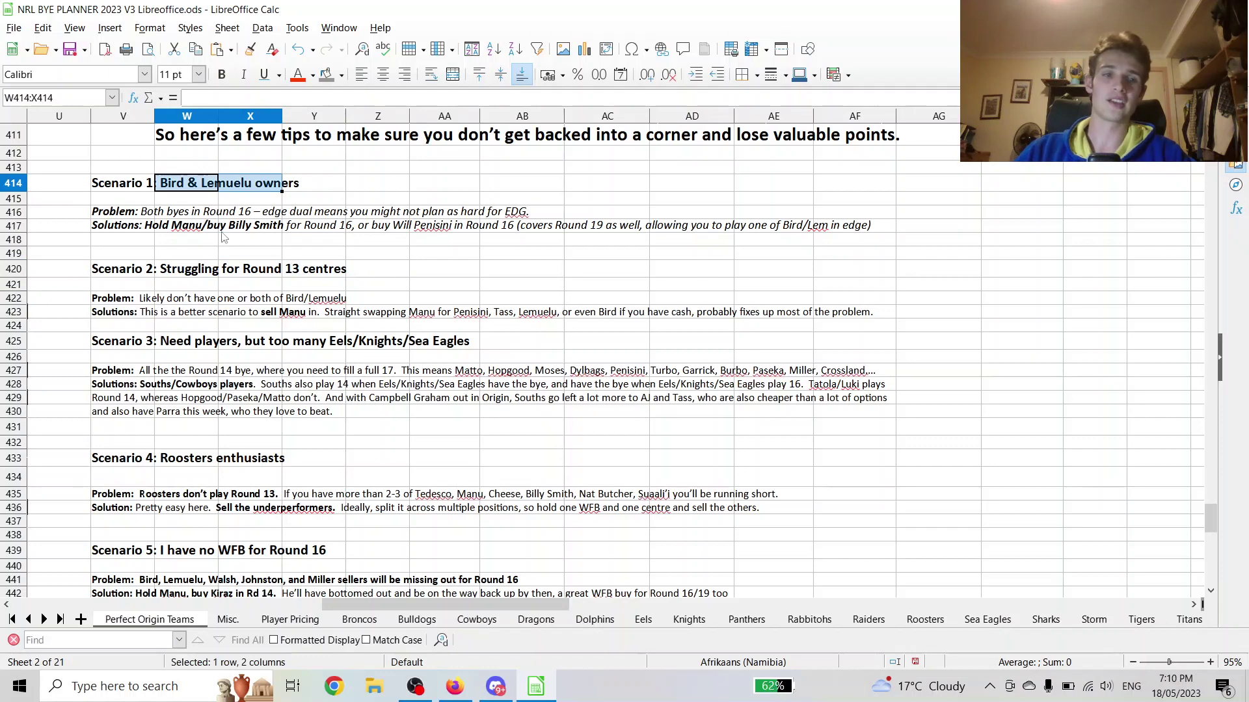
- Reread Scenario 2's problem and solutions about lacking Bird or Lemuelu, together with its heading
left_click_drag(197, 301, 656, 303)
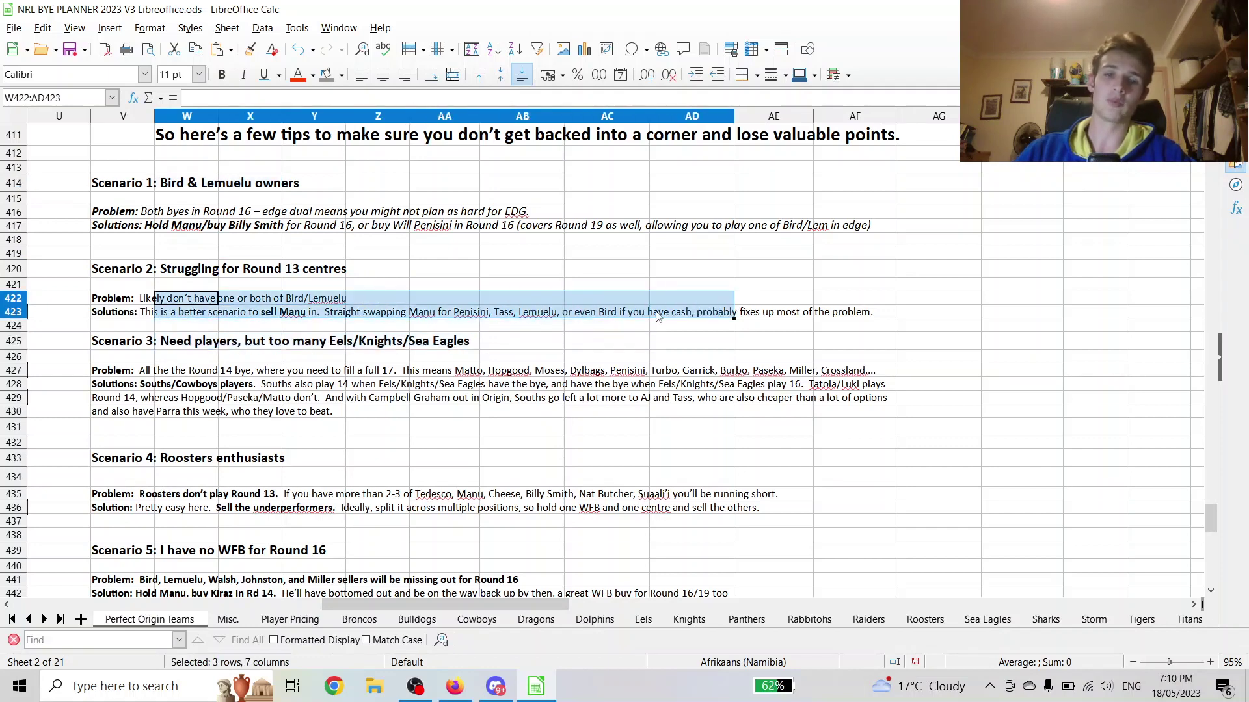
left_click(489, 303)
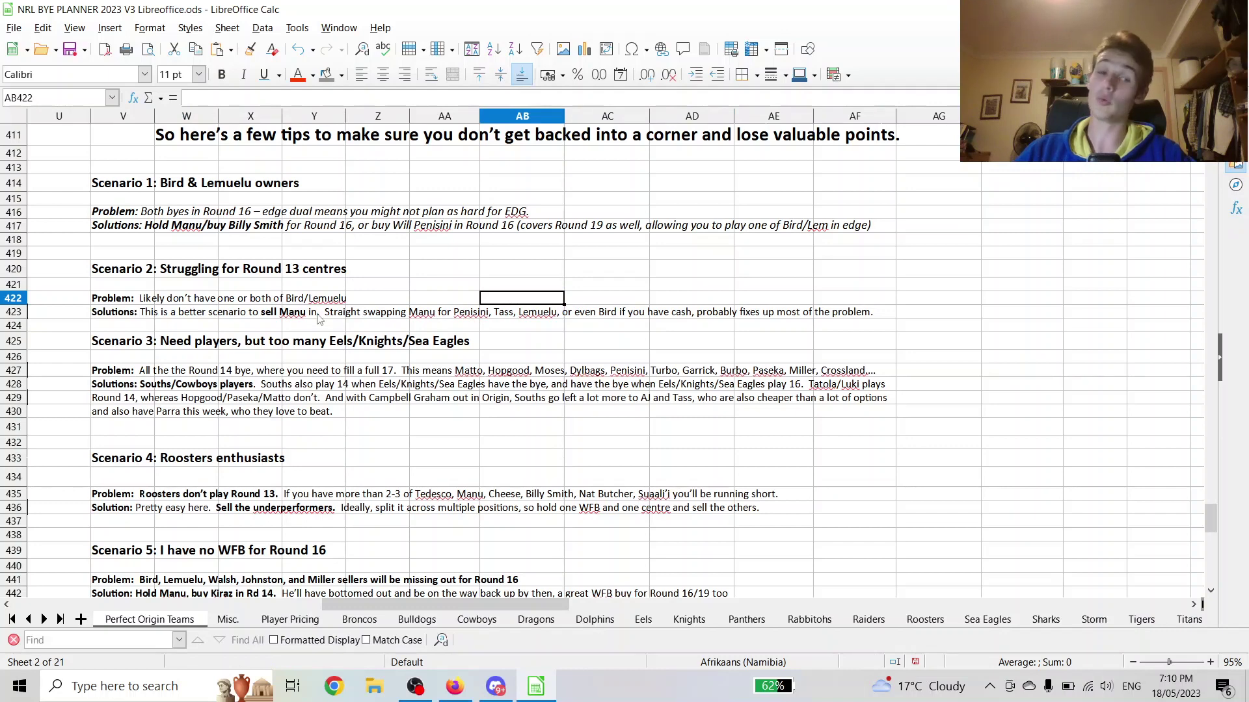
left_click(234, 301)
left_click_drag(123, 301, 121, 315)
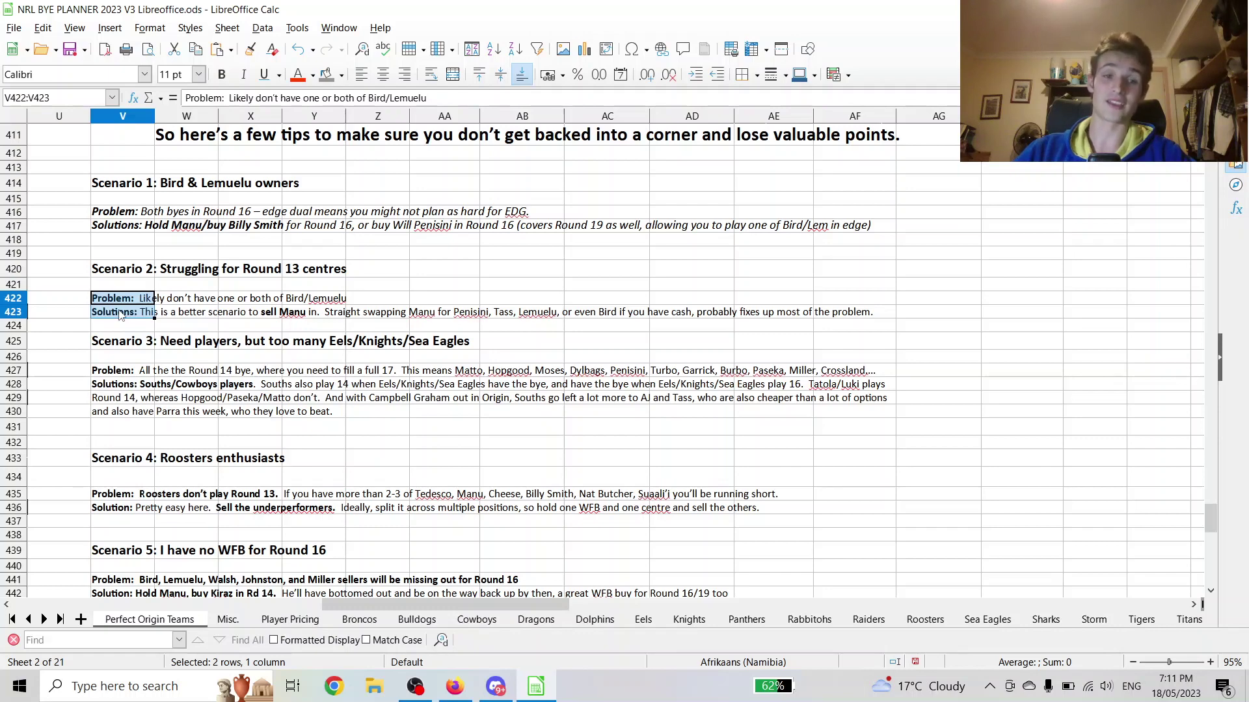
left_click(133, 300)
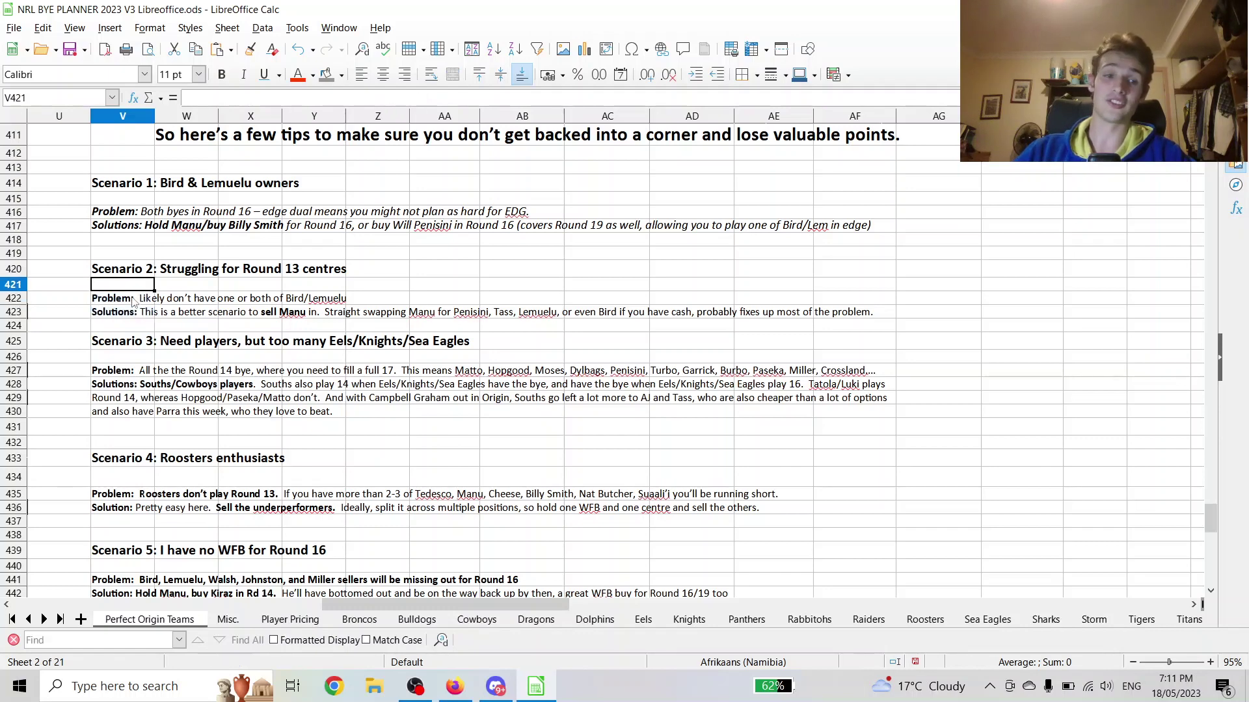
left_click(133, 312)
left_click_drag(132, 301, 130, 313)
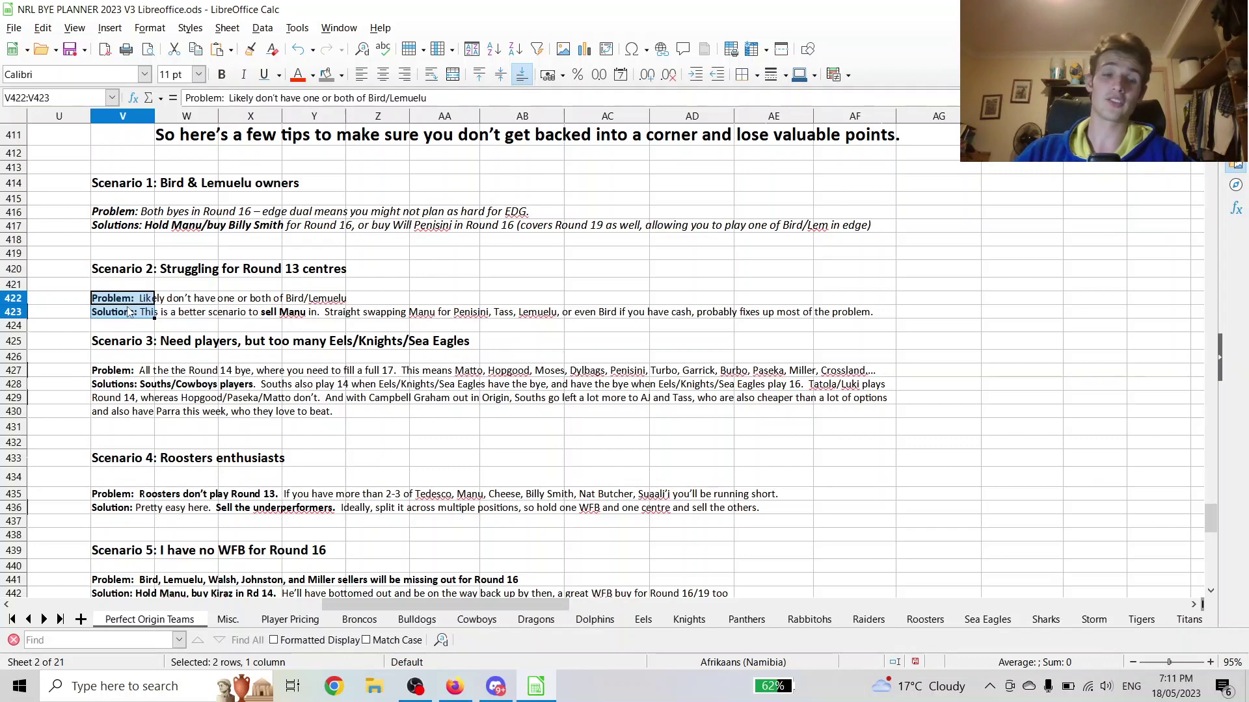
left_click(130, 313)
left_click_drag(131, 300, 316, 268)
left_click(195, 273)
- Read the Scenario 3 heading about needing players but having too many Eels, Knights and Sea Eagles
left_click(97, 344)
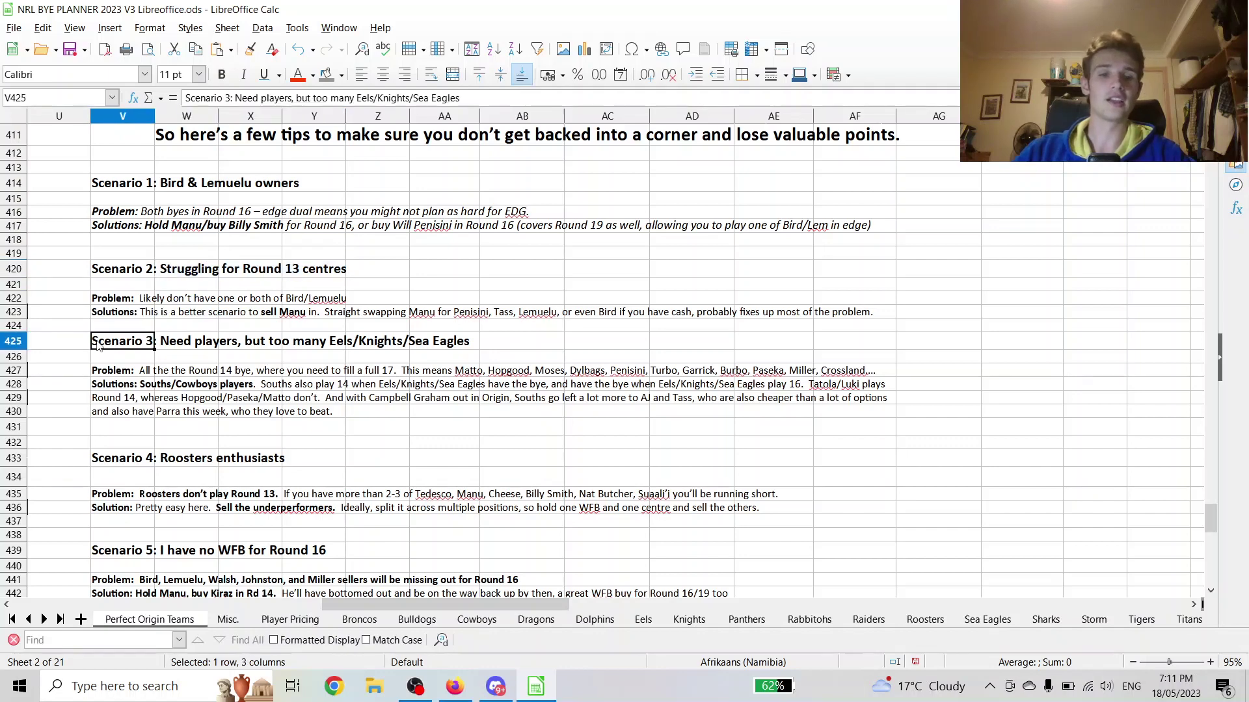
left_click_drag(97, 344, 442, 340)
mouse_move(367, 337)
left_mouse_down()
mouse_move(117, 343)
mouse_move(410, 348)
mouse_move(376, 348)
left_mouse_up()
left_click(375, 348)
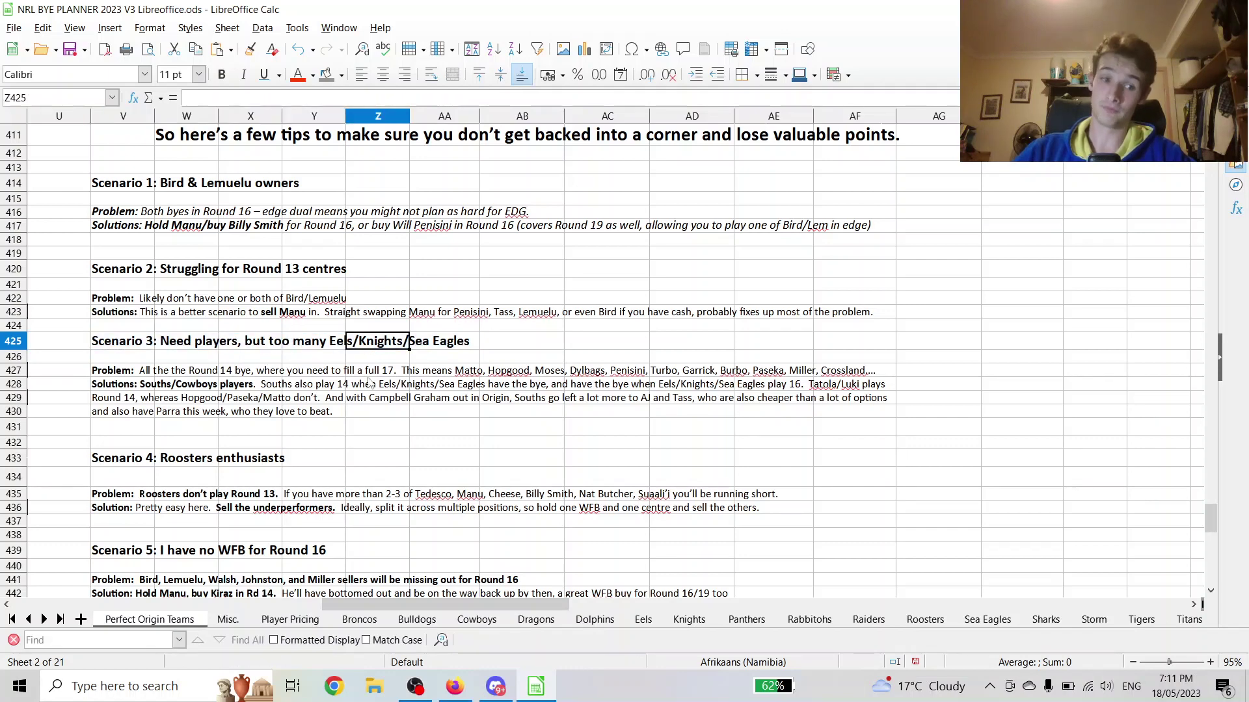
- Go back to the team bye table and check the Round 14 byes of the Sea Eagles and Knights
left_click_drag(410, 606, 59, 604)
scroll(212, 494, "down", 3)
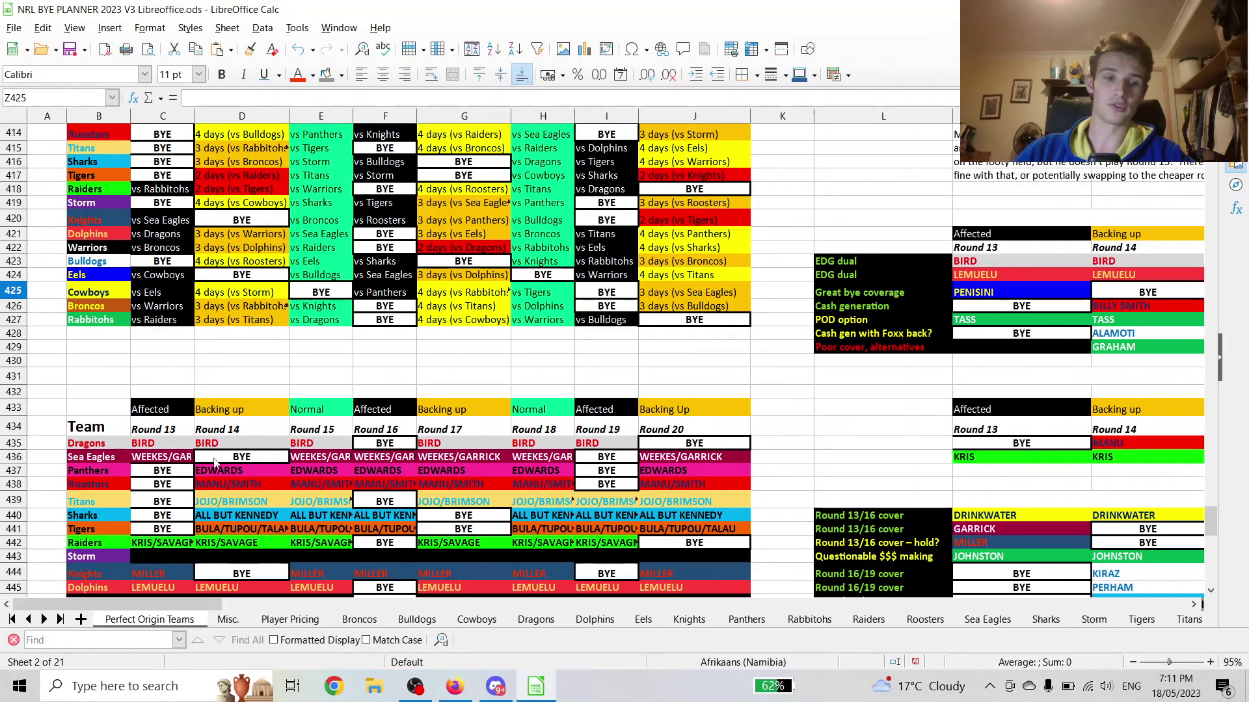
left_click(214, 456)
scroll(221, 469, "down", 2)
left_click(229, 492)
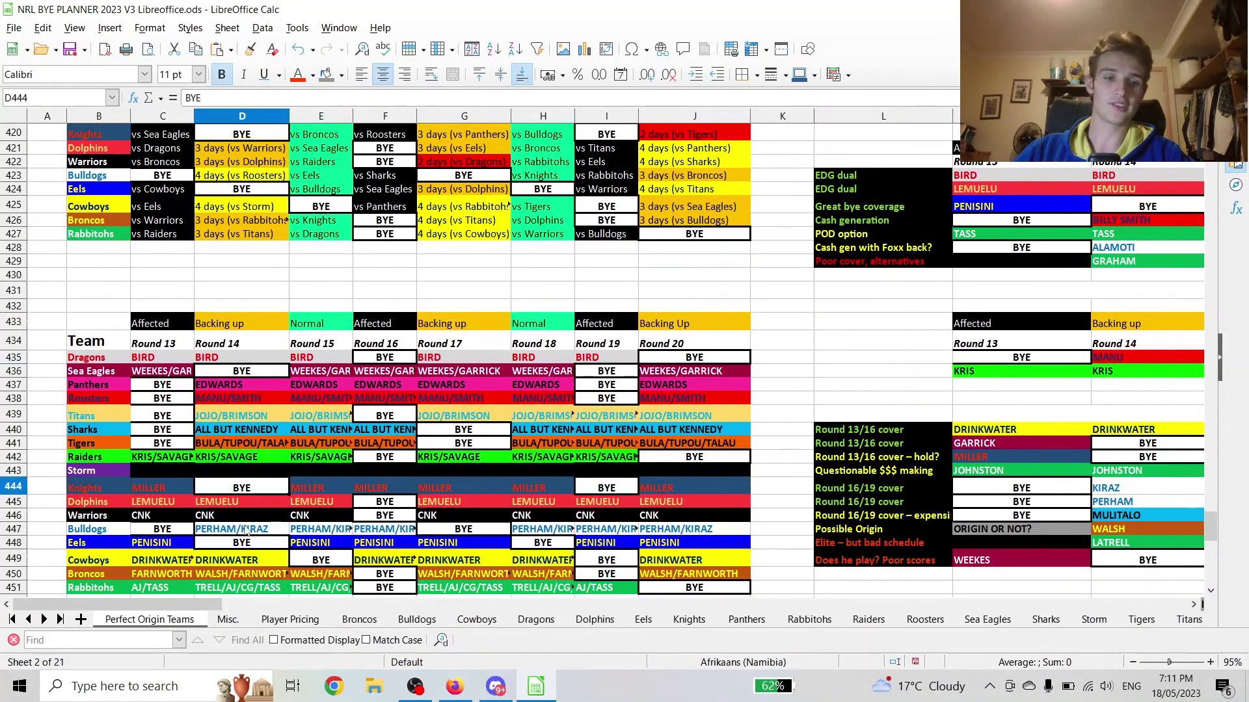
- Return to the scenario tips and skim Scenarios 2 to 7
left_click_drag(208, 605, 521, 552)
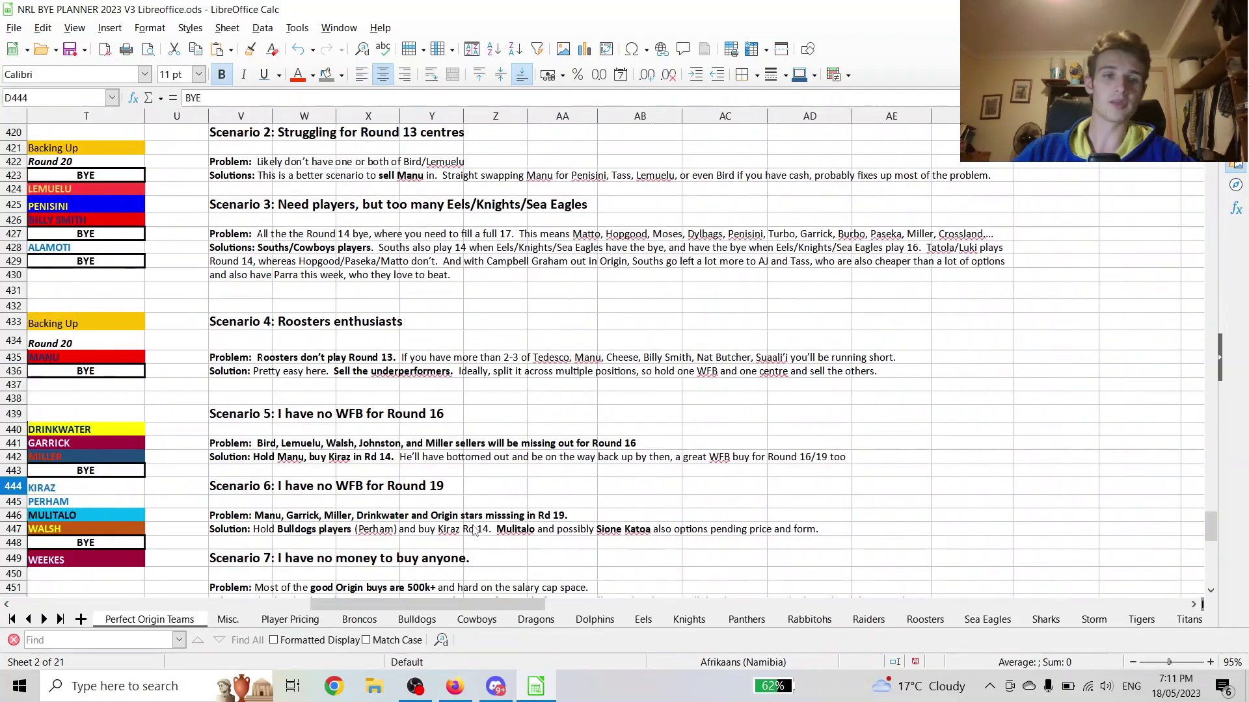
scroll(444, 519, "up", 1)
left_click_drag(471, 610, 480, 606)
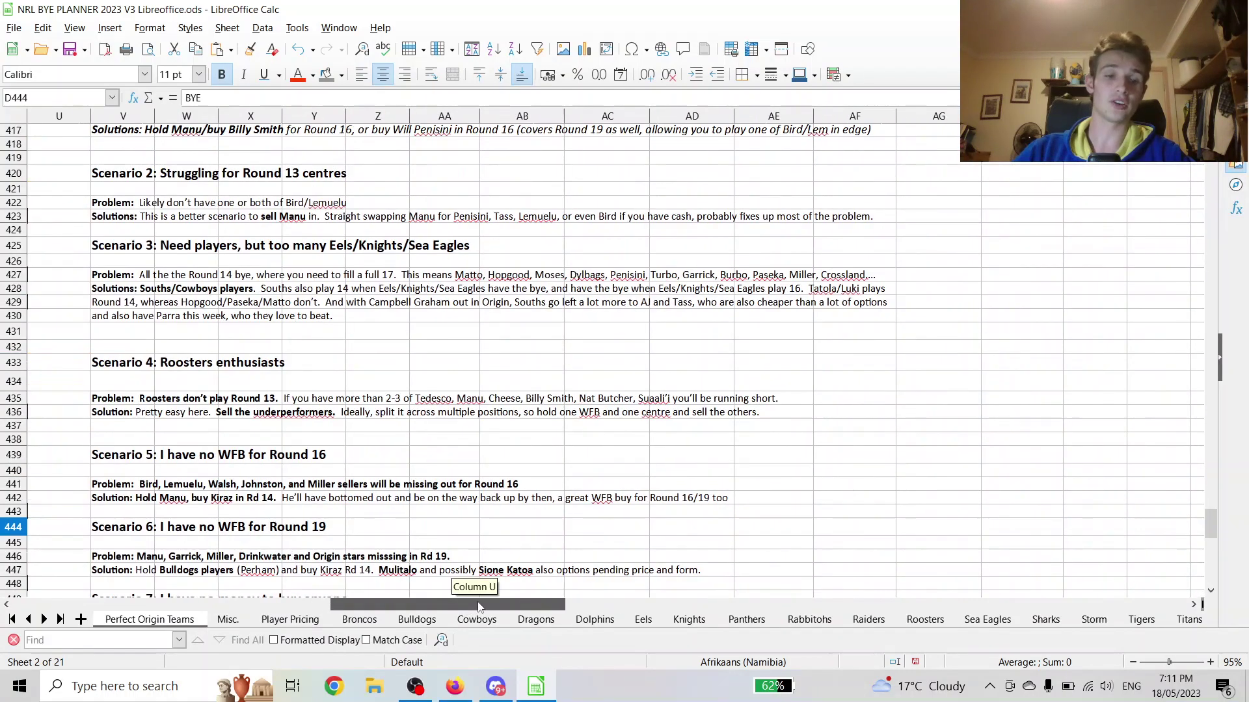
scroll(332, 463, "down", 2)
scroll(332, 463, "up", 1)
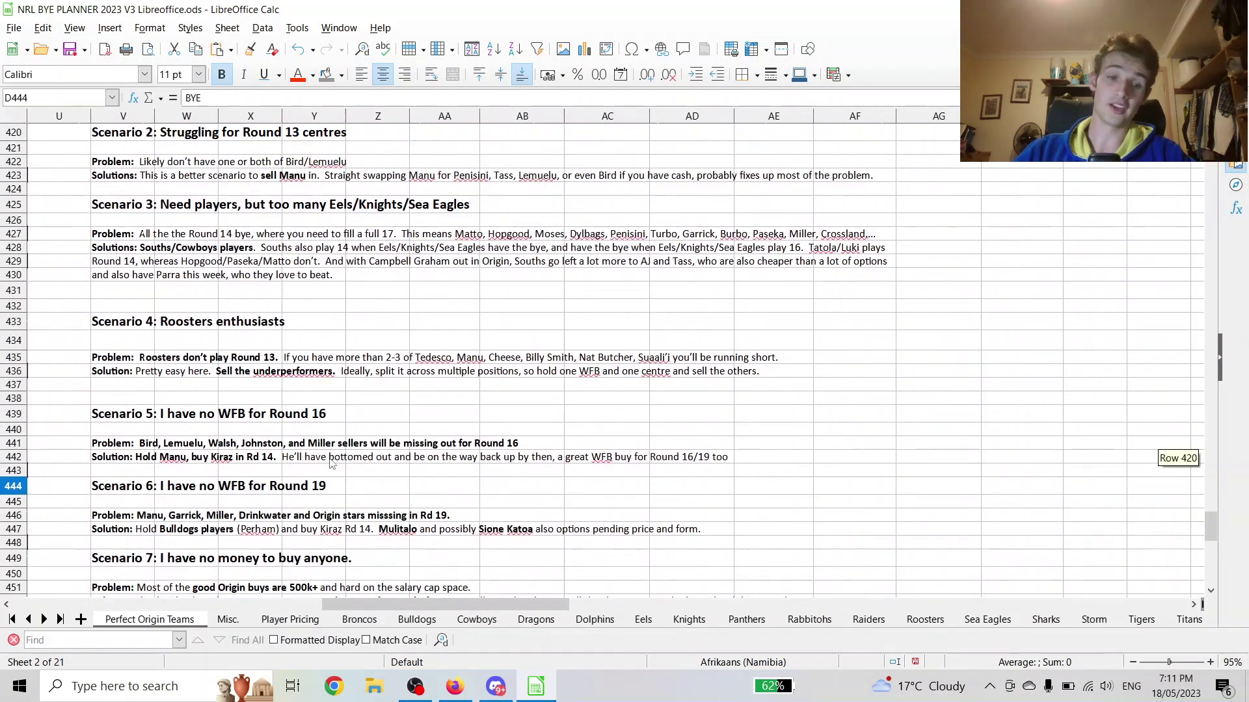
scroll(332, 463, "up", 1)
scroll(331, 463, "down", 1)
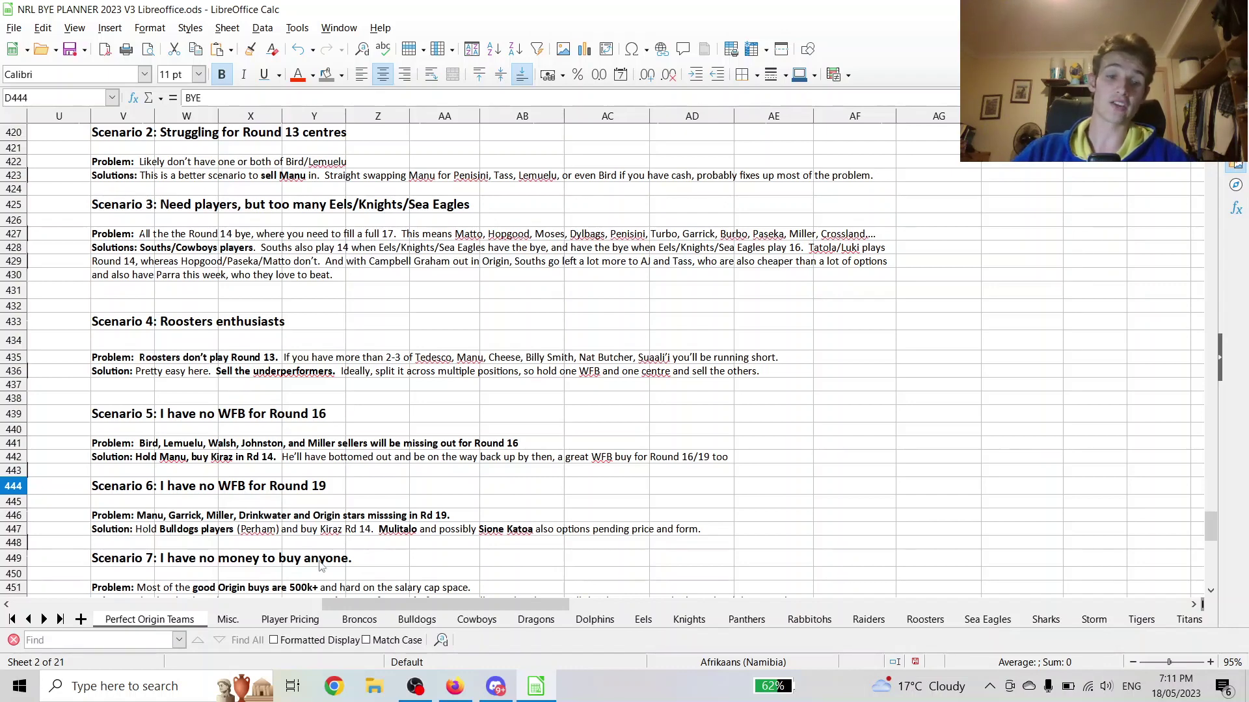
left_click_drag(344, 612, 337, 612)
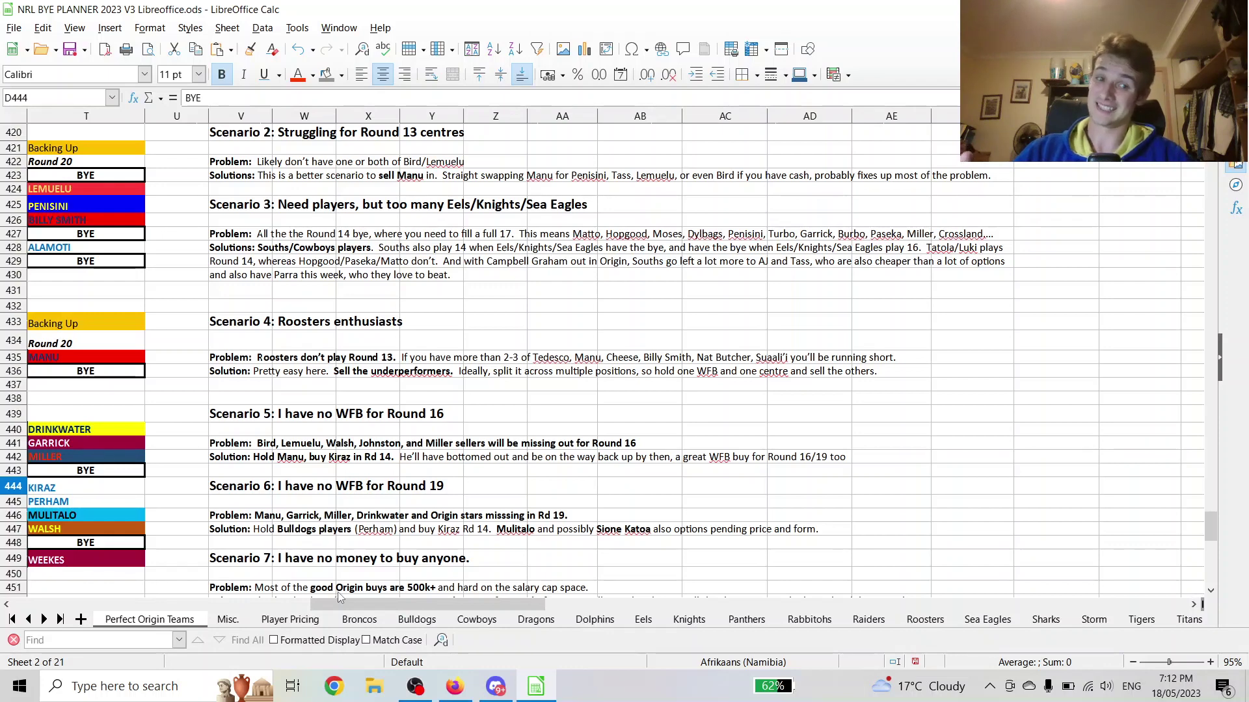
- Read Scenario 5's problem and solution for having no WFB in Round 16
left_click(335, 446)
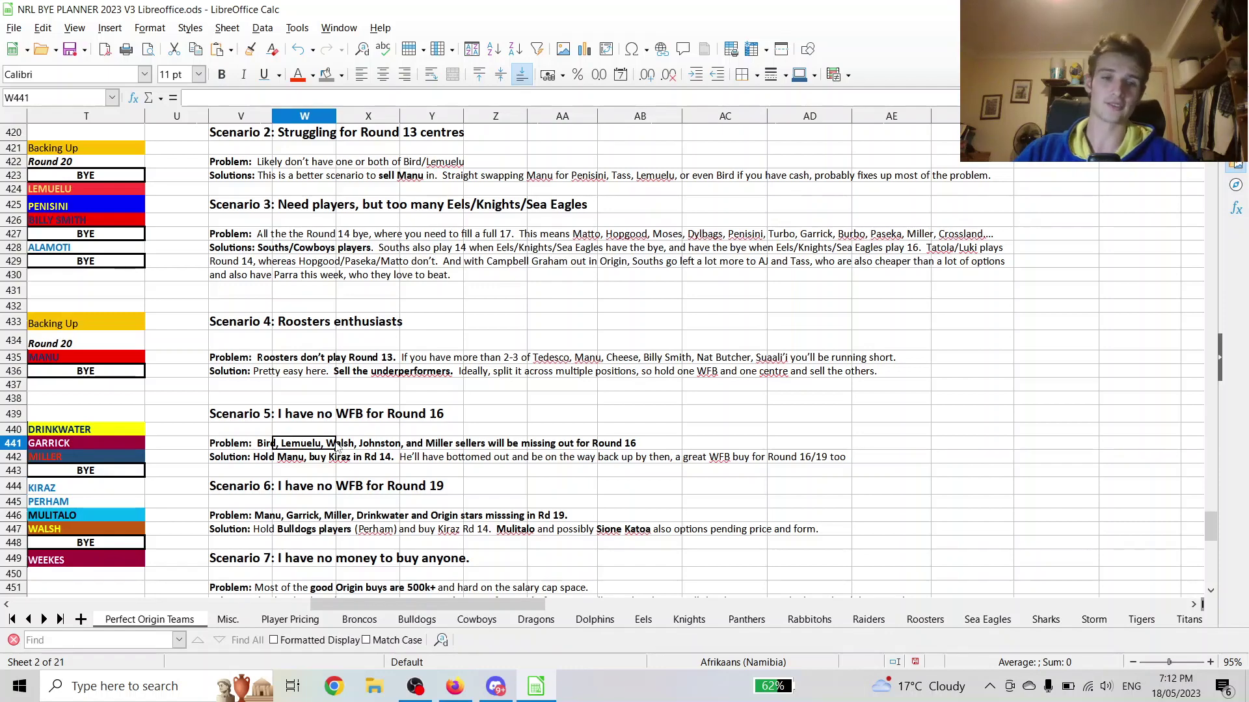
left_click(330, 460)
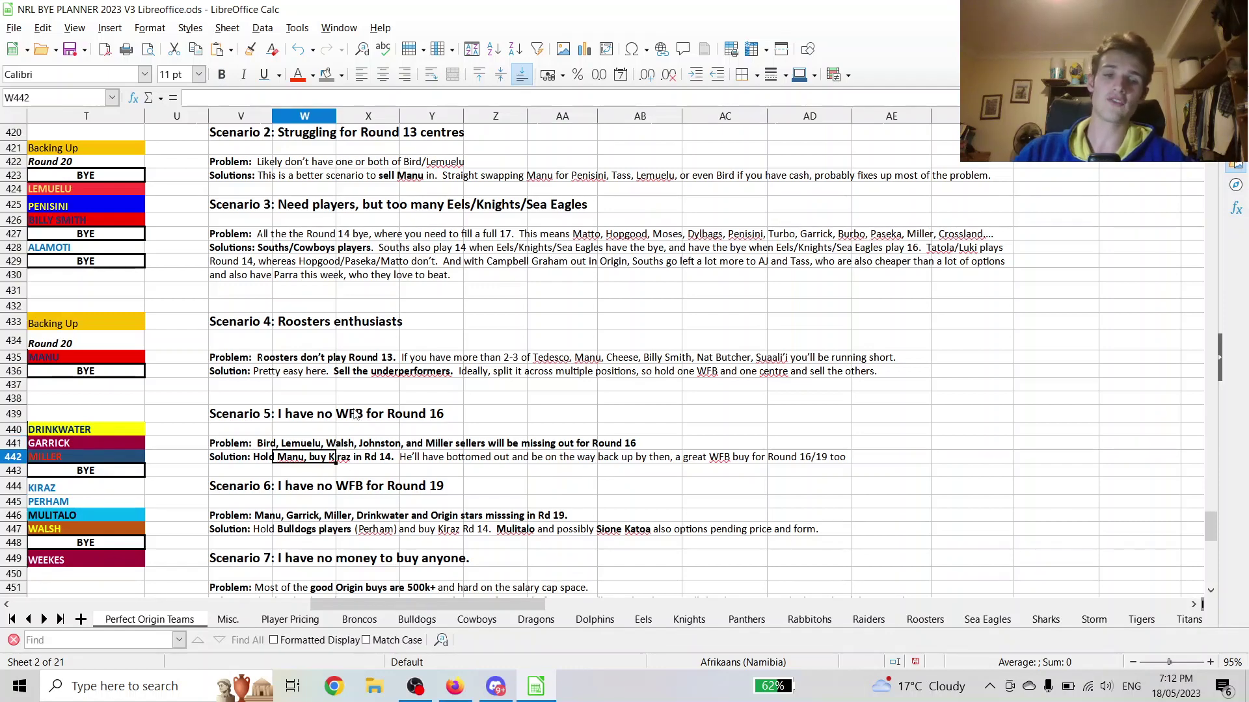
scroll(333, 463, "down", 1)
scroll(333, 463, "up", 2)
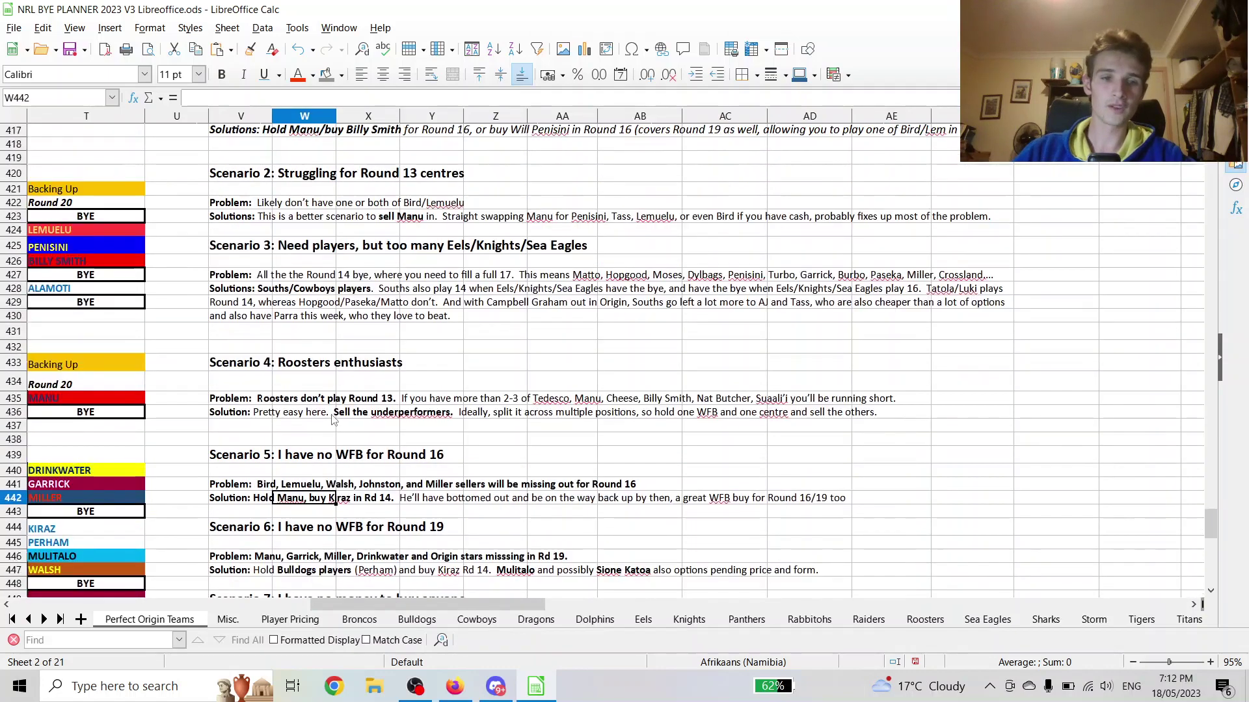
scroll(331, 420, "up", 1)
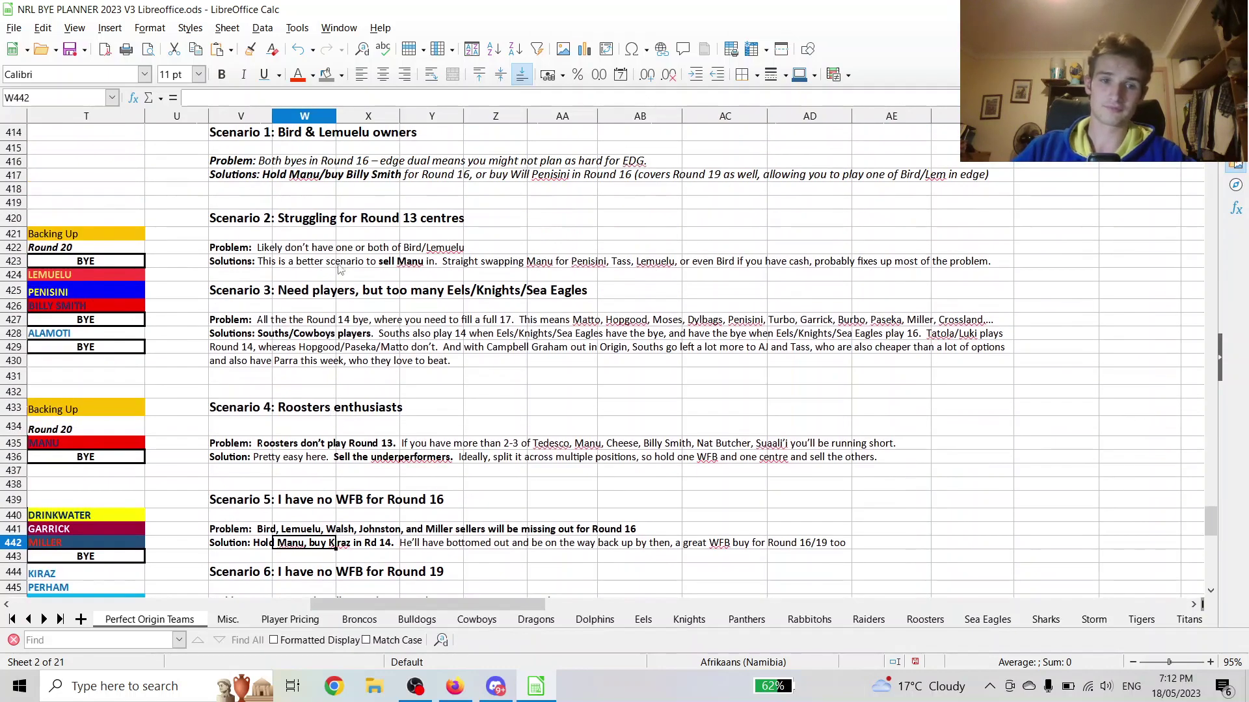
- Examine Scenario 3's Round 14 bye problem and its Souths/Cowboys players solution, and recheck the teams in its heading
left_click(276, 322)
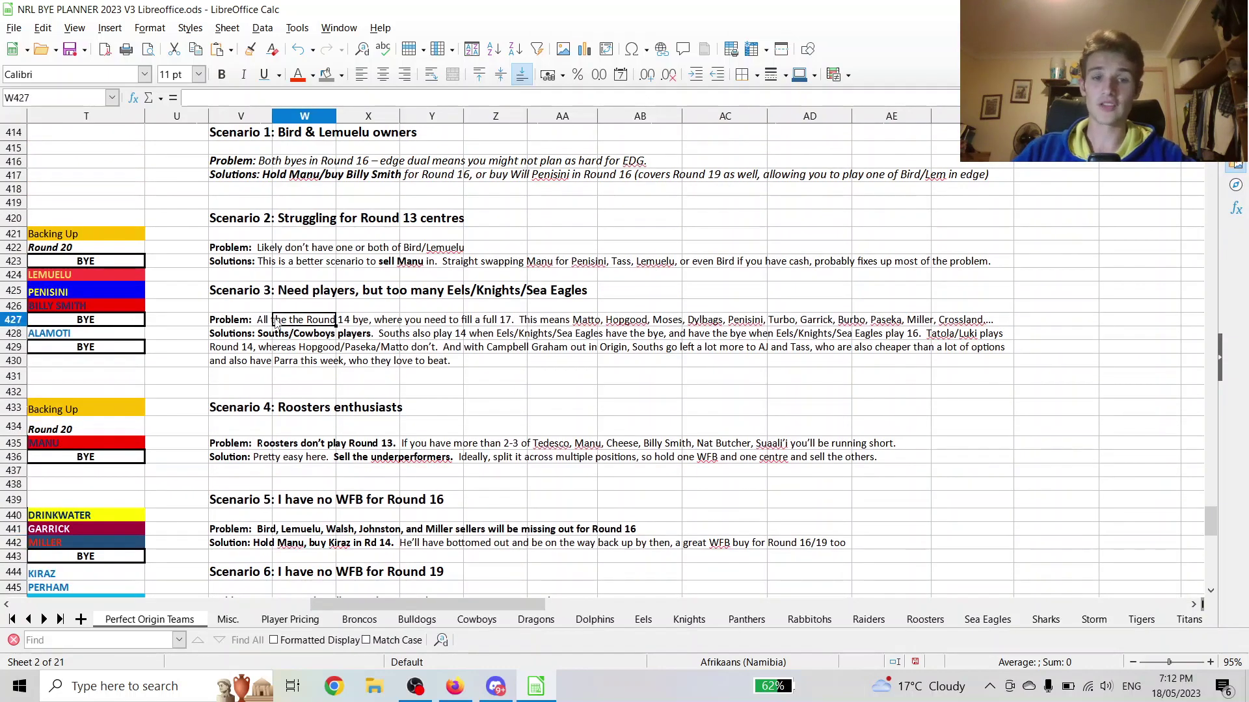
left_click(408, 307)
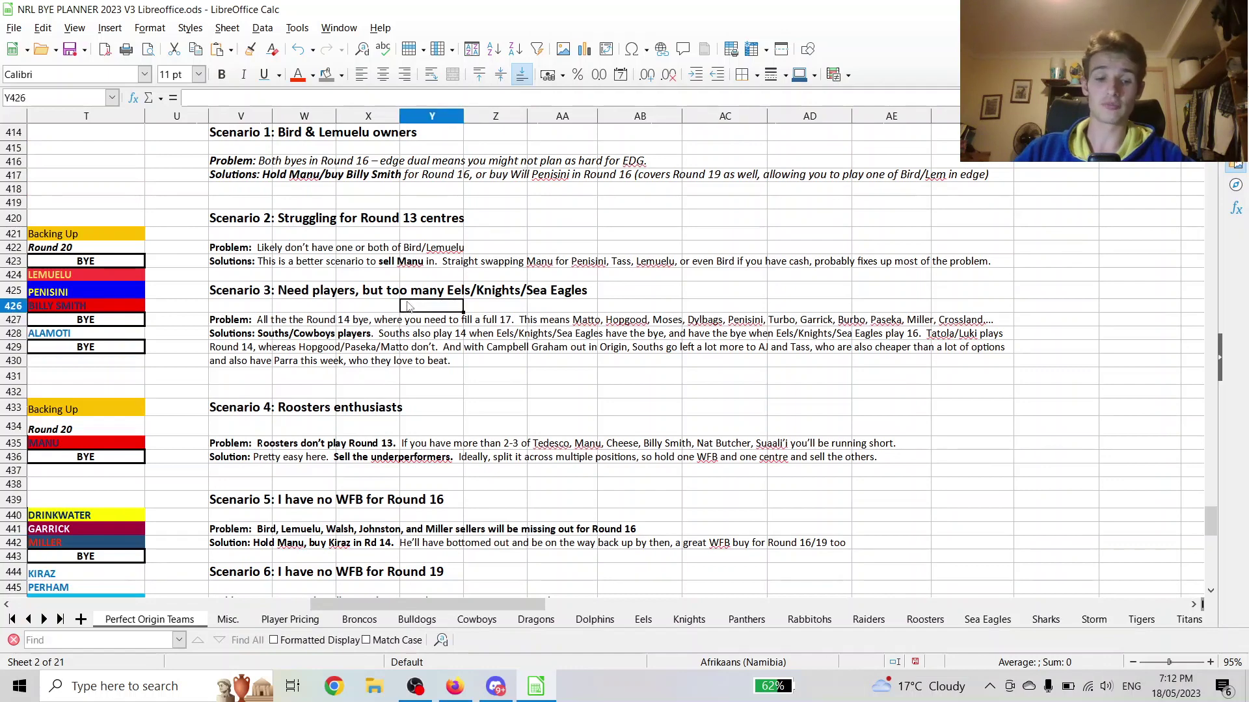
left_click(304, 323)
mouse_move(273, 325)
left_mouse_down()
mouse_move(305, 325)
mouse_move(296, 338)
mouse_move(281, 327)
left_mouse_up()
left_click(234, 324)
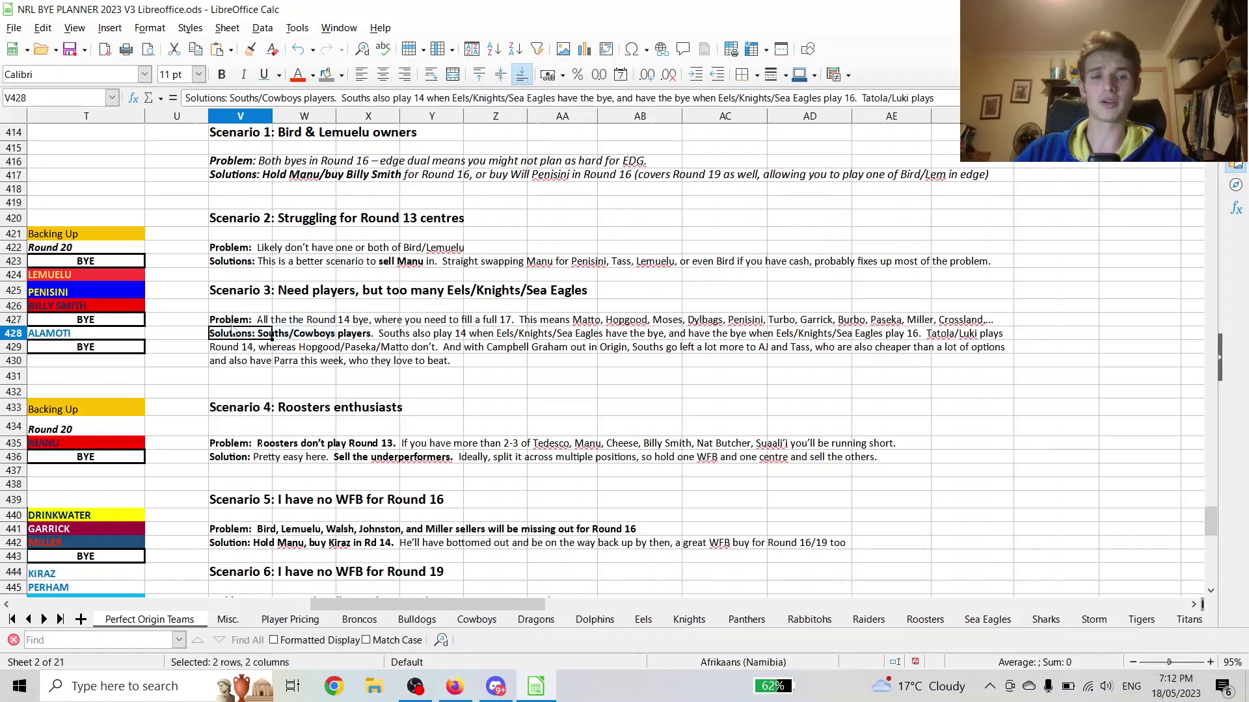
left_click(280, 338)
left_click(251, 323)
left_click(508, 297)
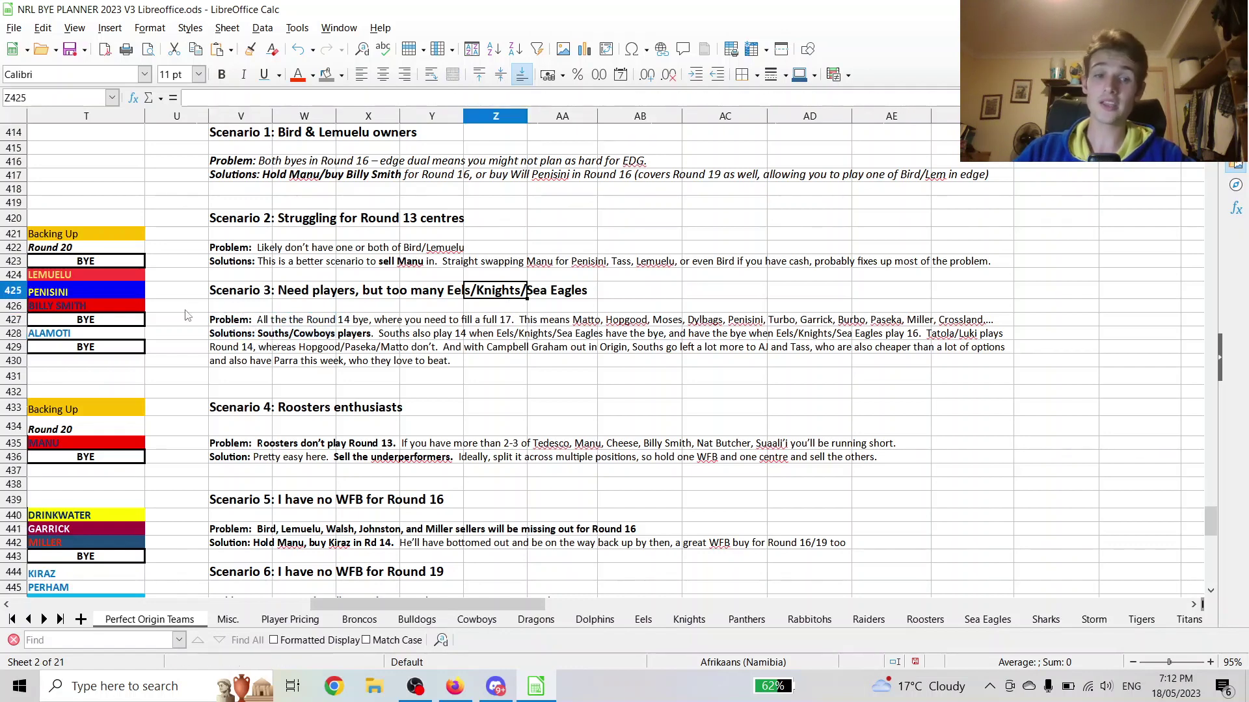
- Study Scenario 3's Round 14 problem and Souths/Cowboys solution, comparing when Souths and the Eels/Knights/Sea Eagles have their byes
left_click(247, 320)
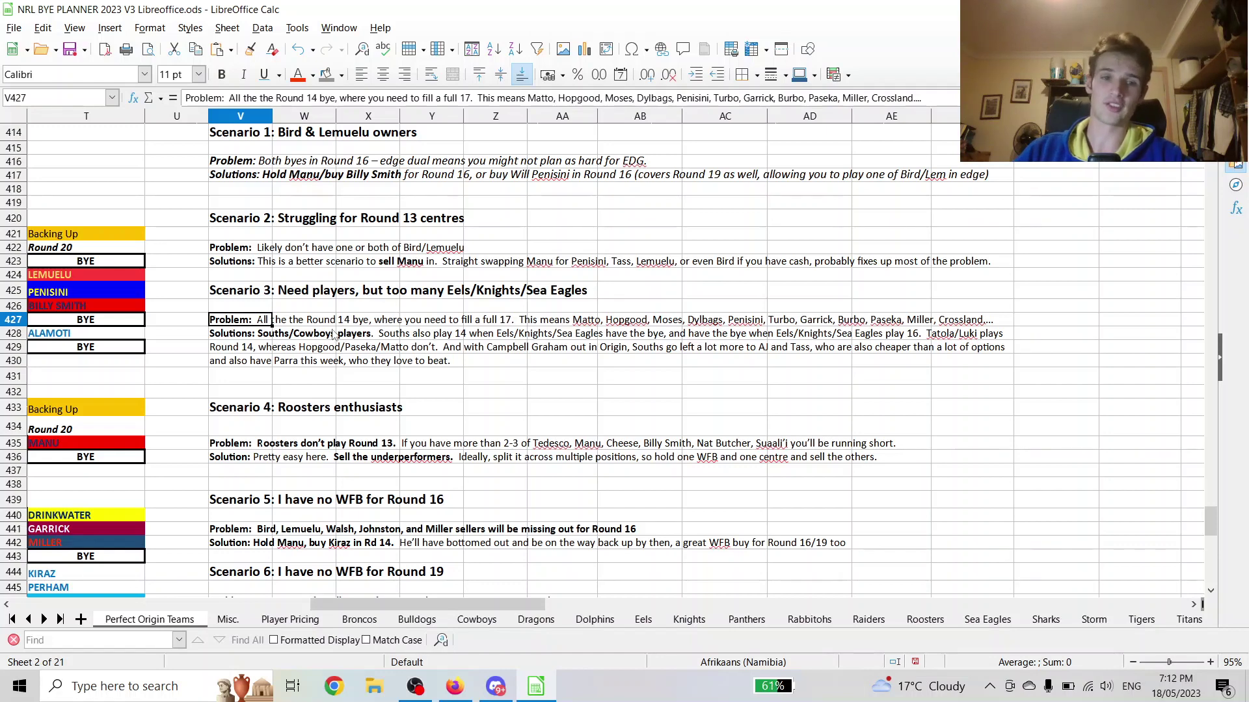
left_click(320, 348)
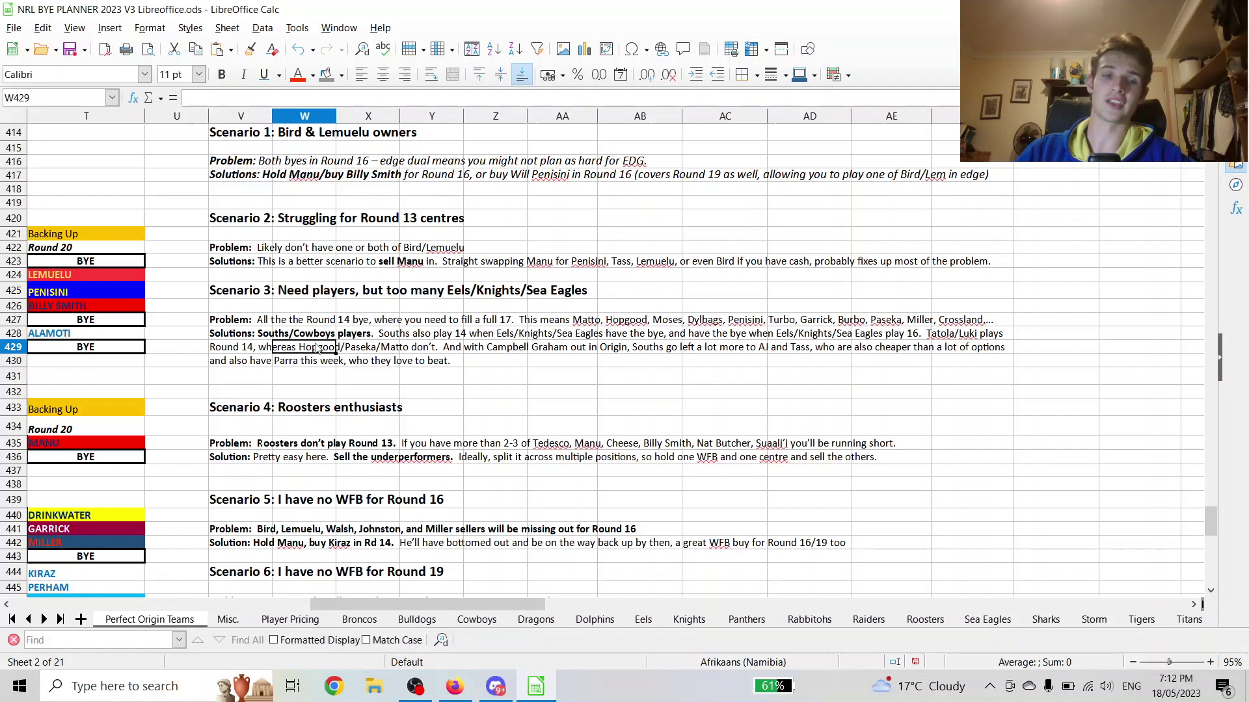
left_click(264, 338)
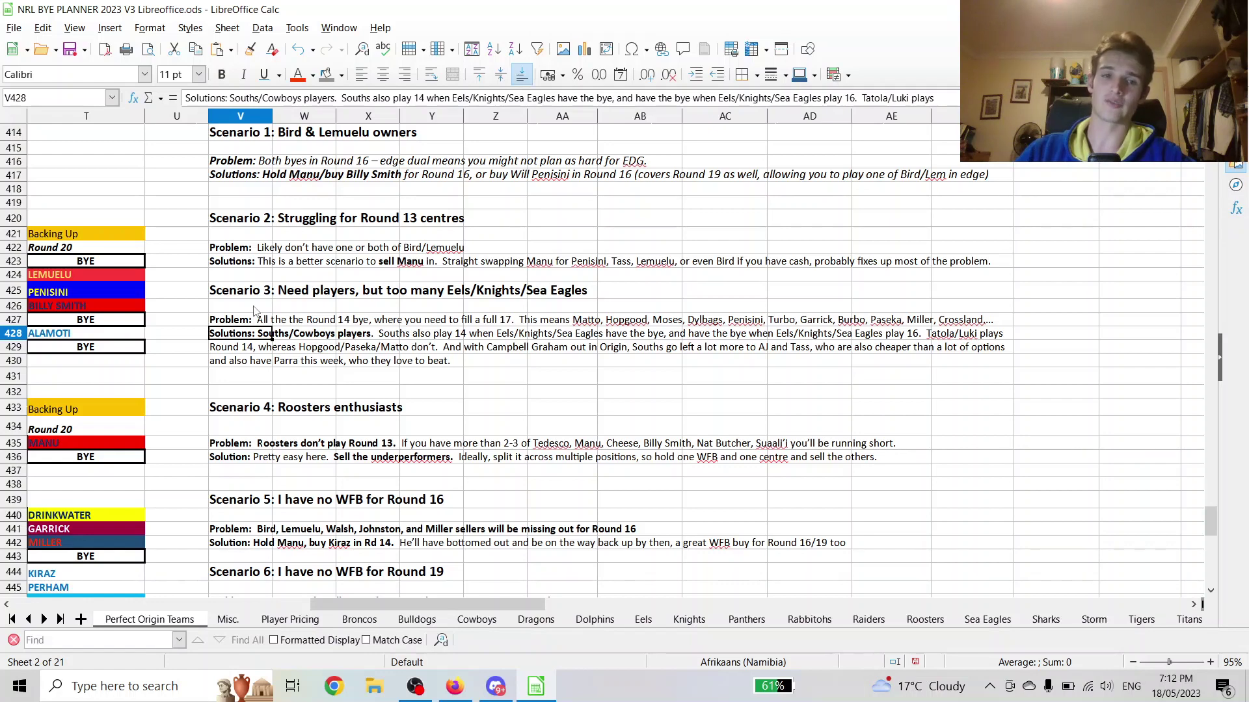
scroll(267, 296, "down", 1)
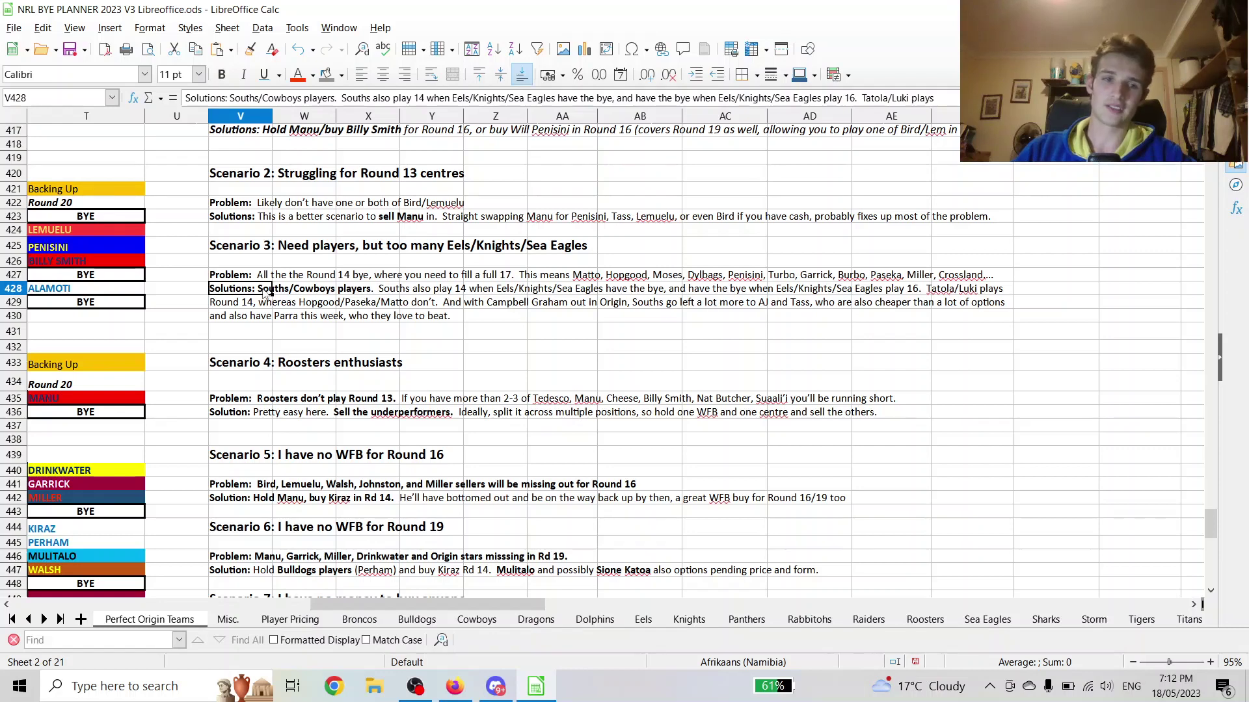
left_click(361, 293)
left_click_drag(417, 297, 792, 298)
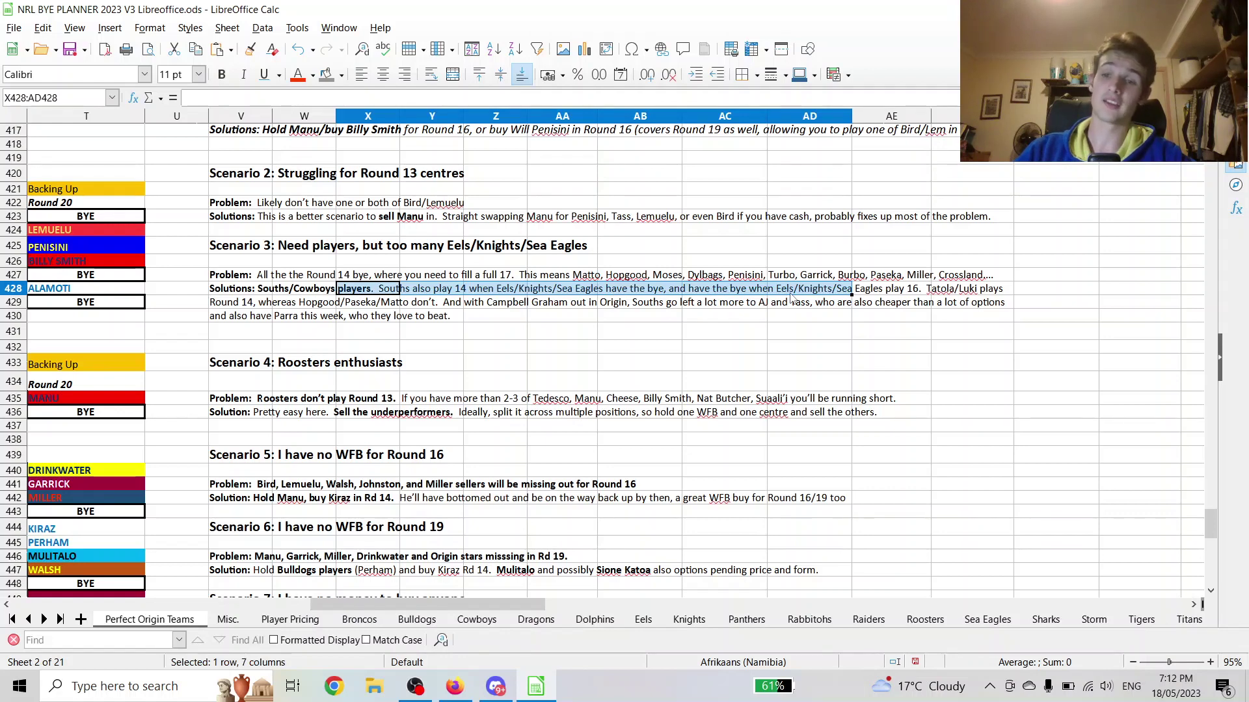
left_click(792, 297)
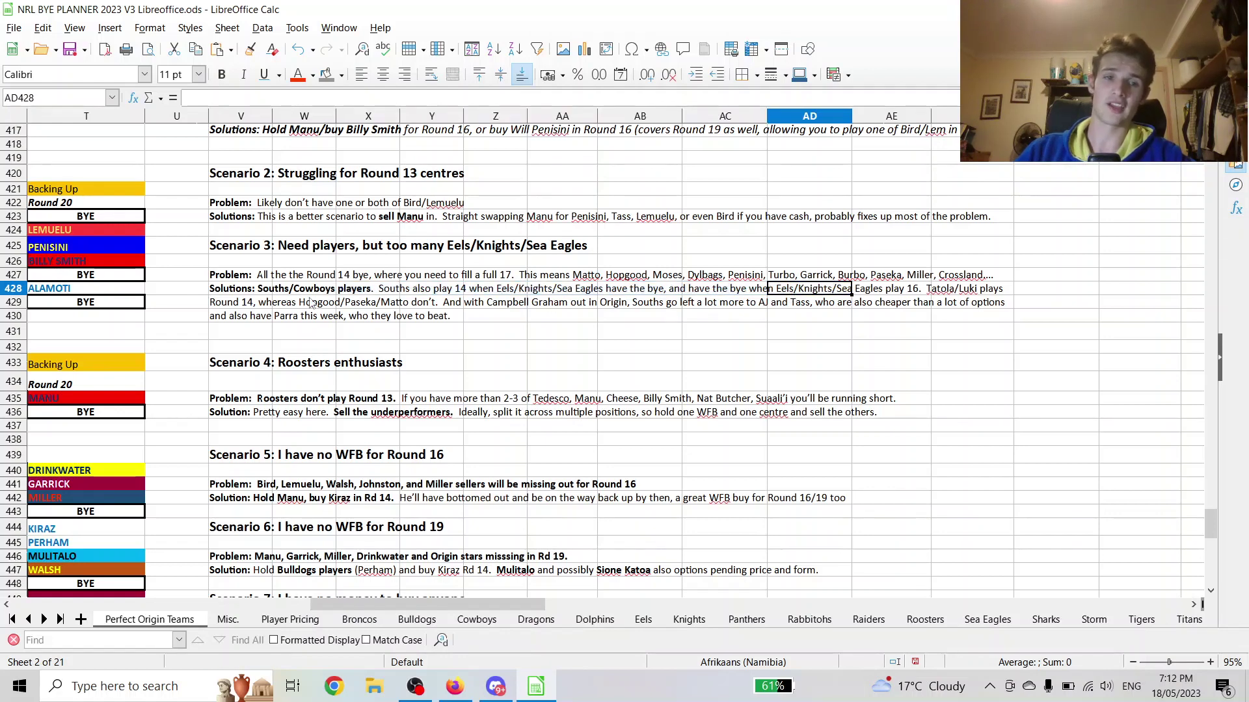
left_click(290, 292)
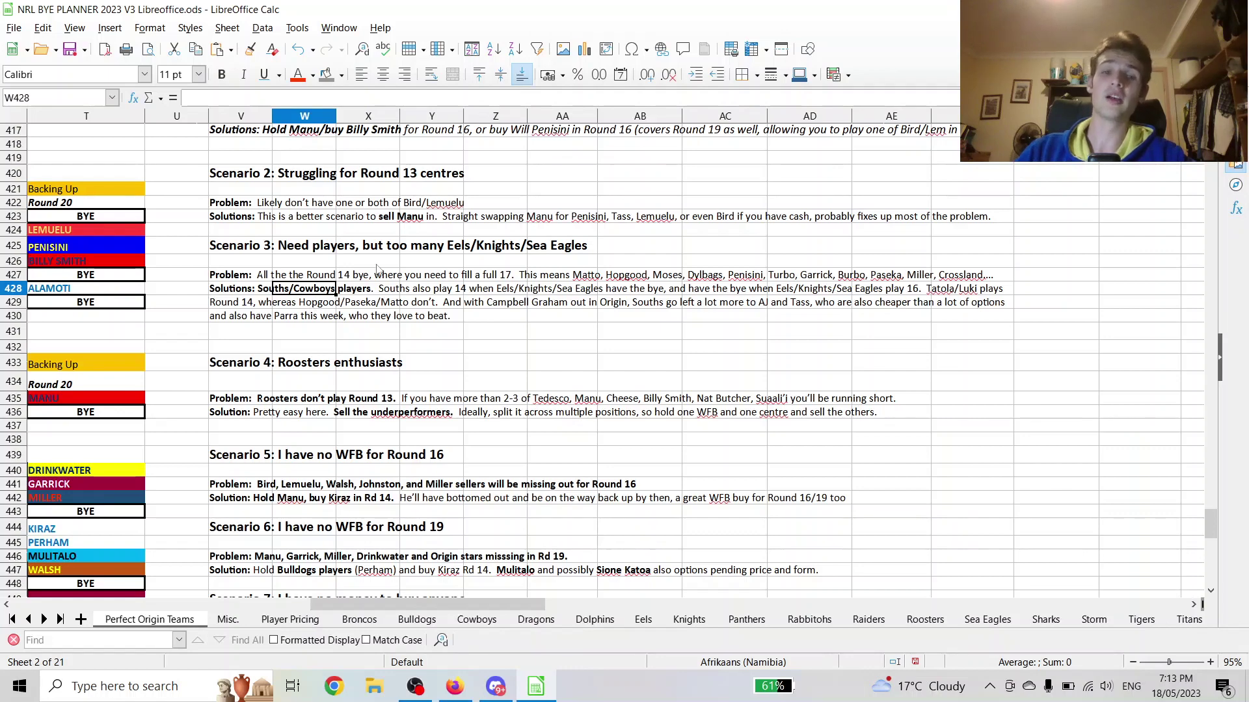
left_click(311, 306)
left_click_drag(295, 239, 553, 258)
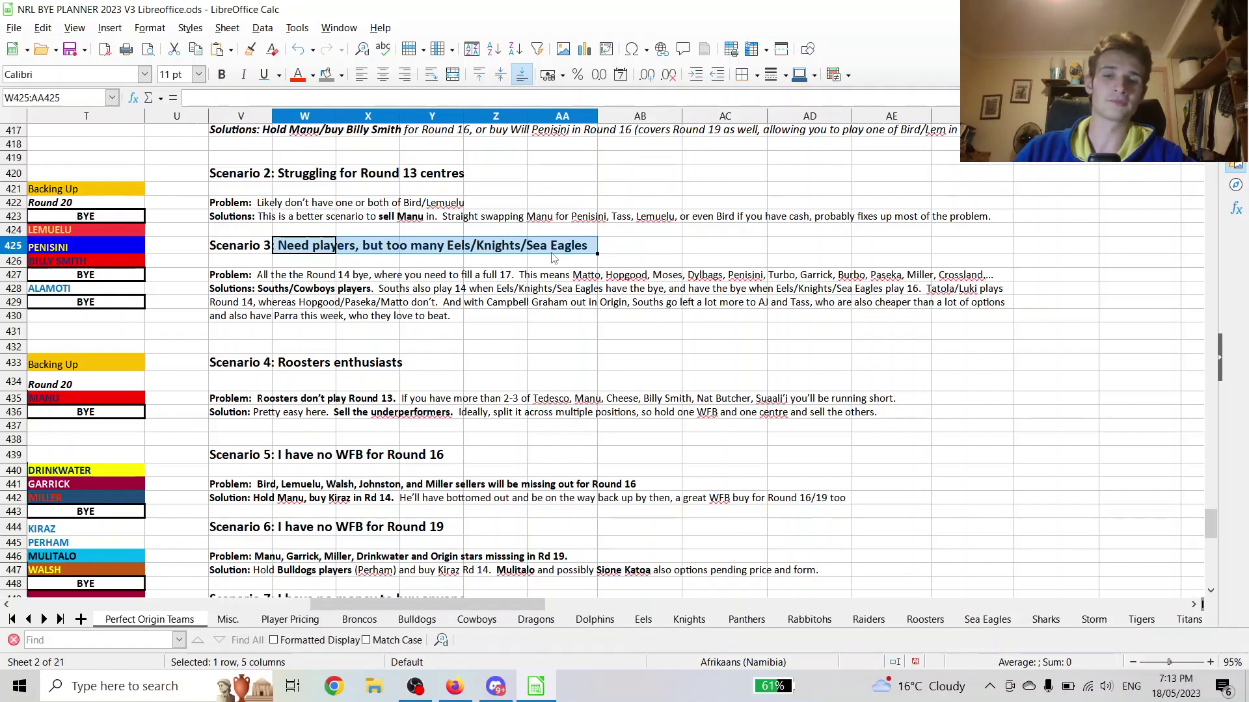
- Read the Scenario 4 heading for Roosters enthusiasts along with its Round 13 problem and sell-the-underperformers solution
scroll(552, 258, "up", 1)
left_click(481, 402)
scroll(299, 384, "down", 1)
left_click(255, 369)
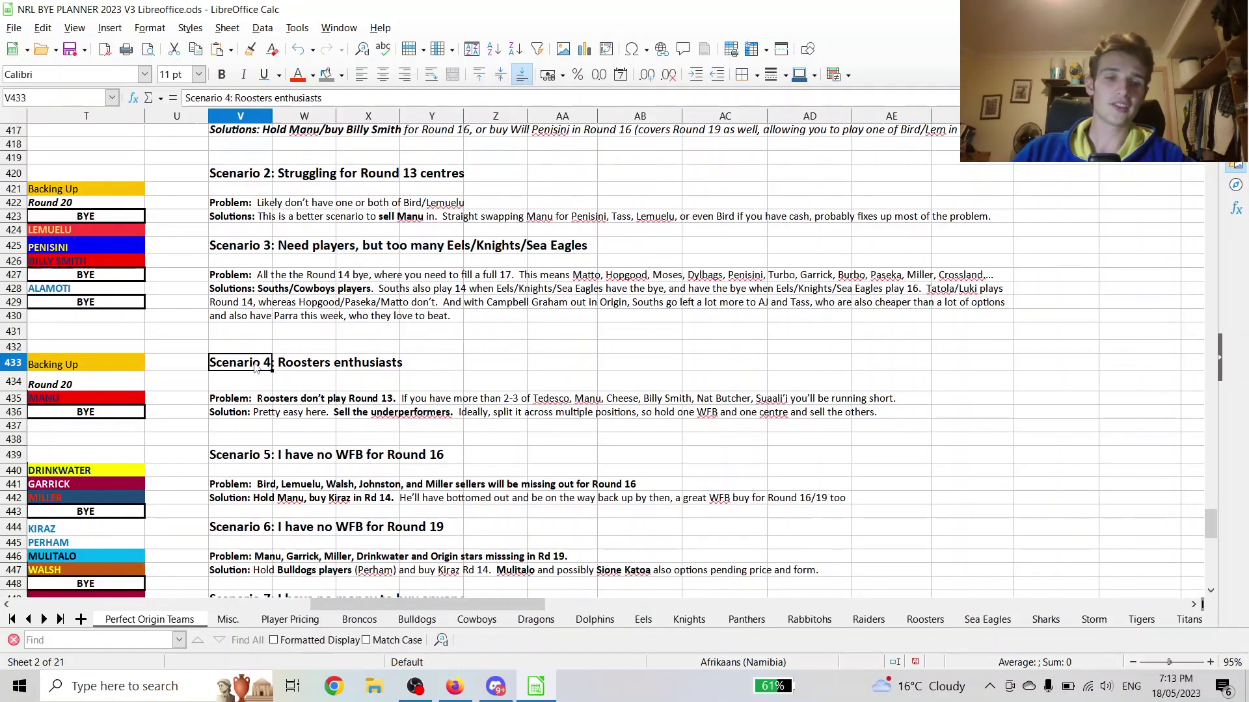
left_click_drag(255, 368, 365, 369)
left_click(286, 384)
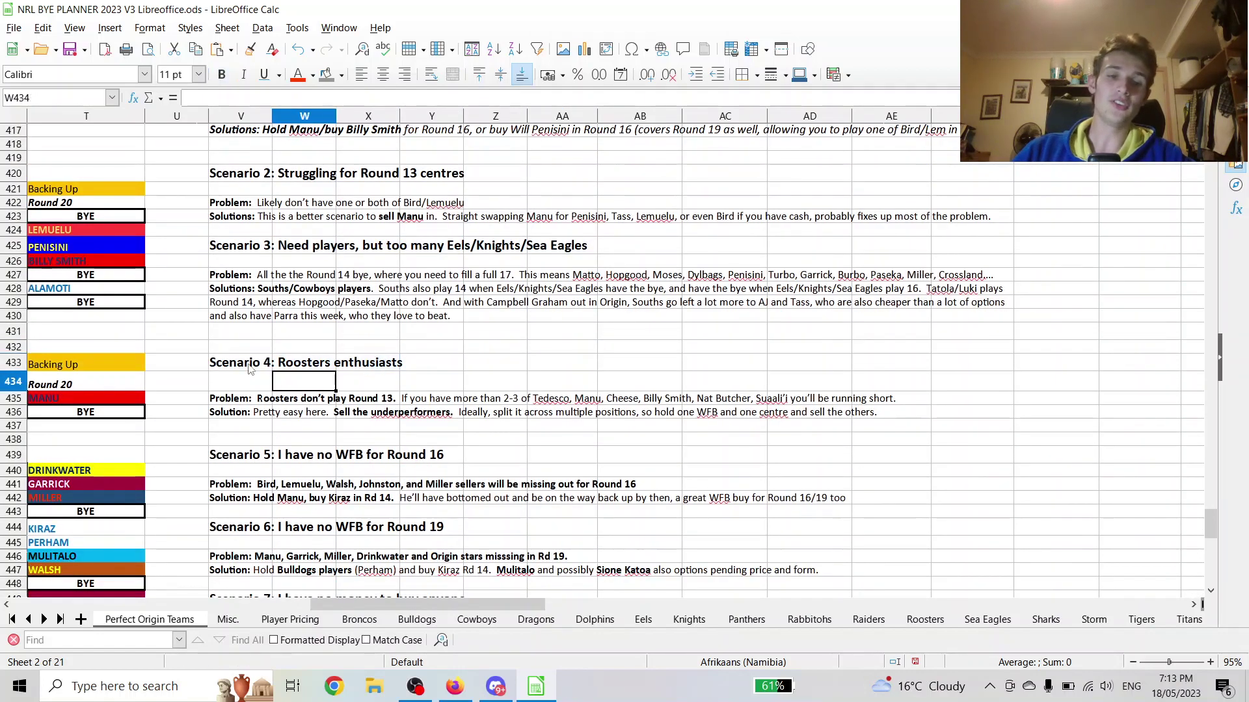
left_click(251, 368)
left_click_drag(252, 368, 367, 391)
left_click(377, 398)
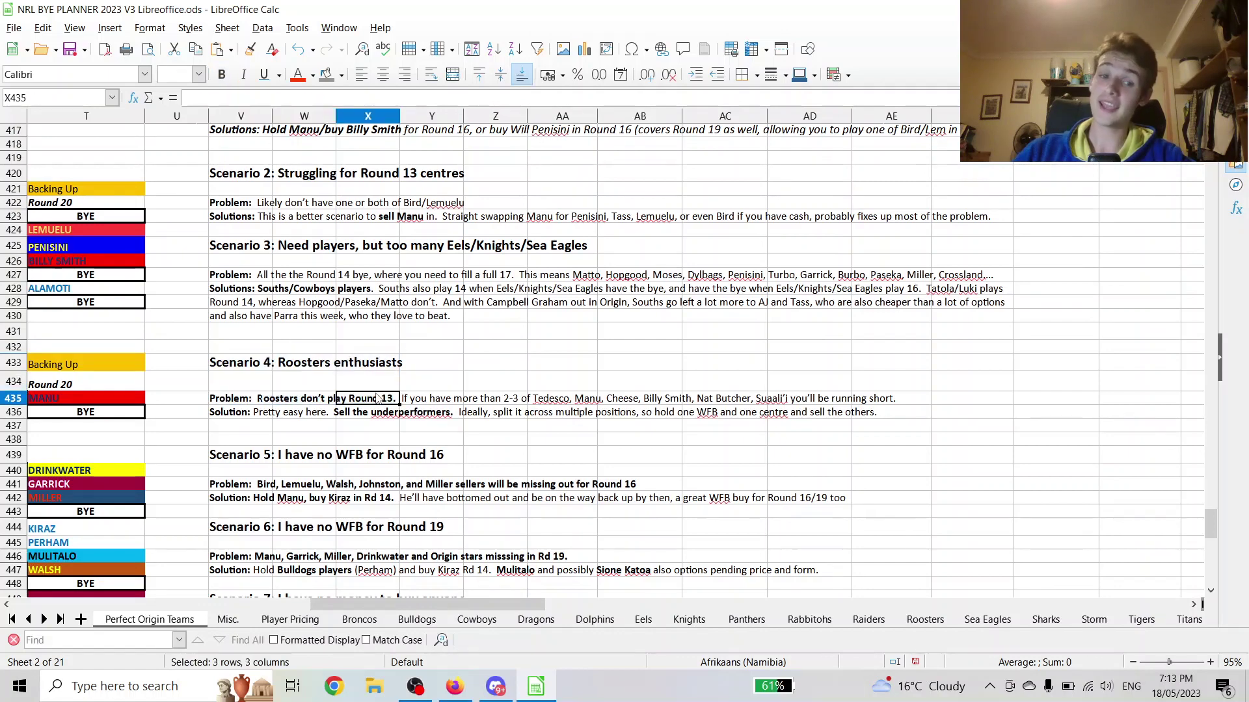
left_click(366, 413)
left_click(242, 400)
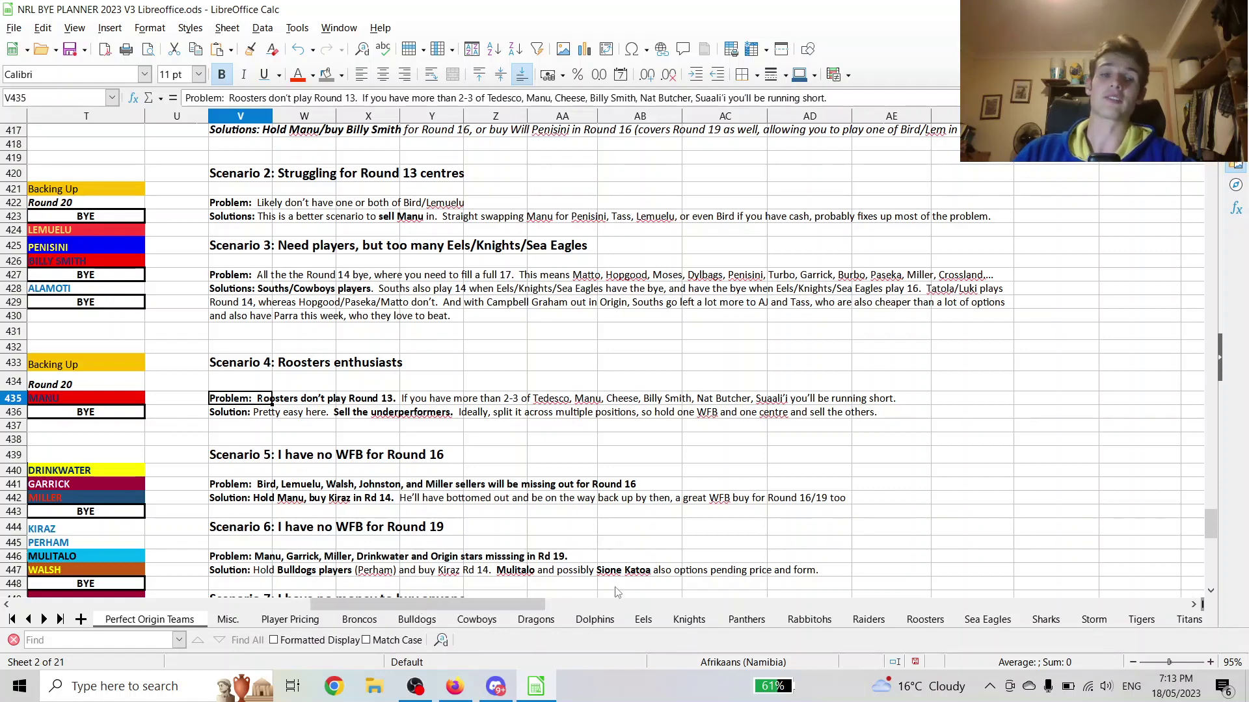
- Examine the Roosters players listed in Scenario 4's problem and the advice on how many to own for Round 13
left_click_drag(442, 602, 510, 608)
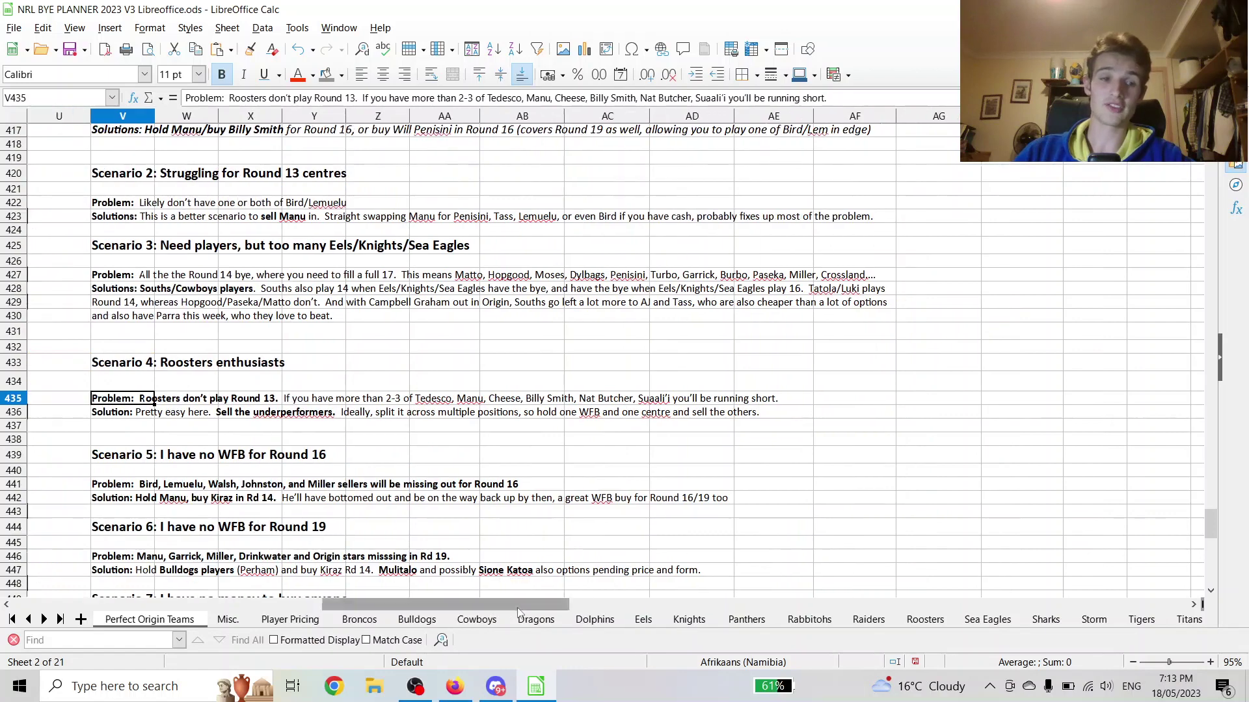
left_click_drag(131, 403, 260, 401)
left_click(260, 401)
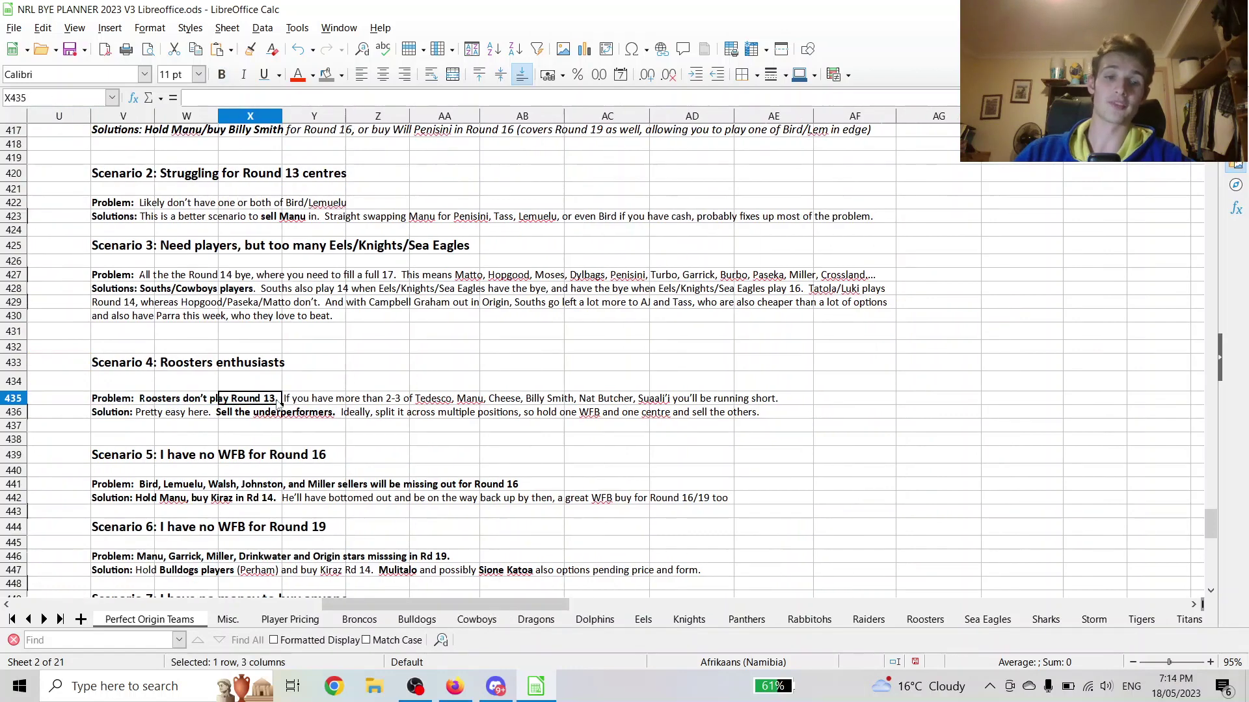
left_click(408, 404)
left_click(421, 401)
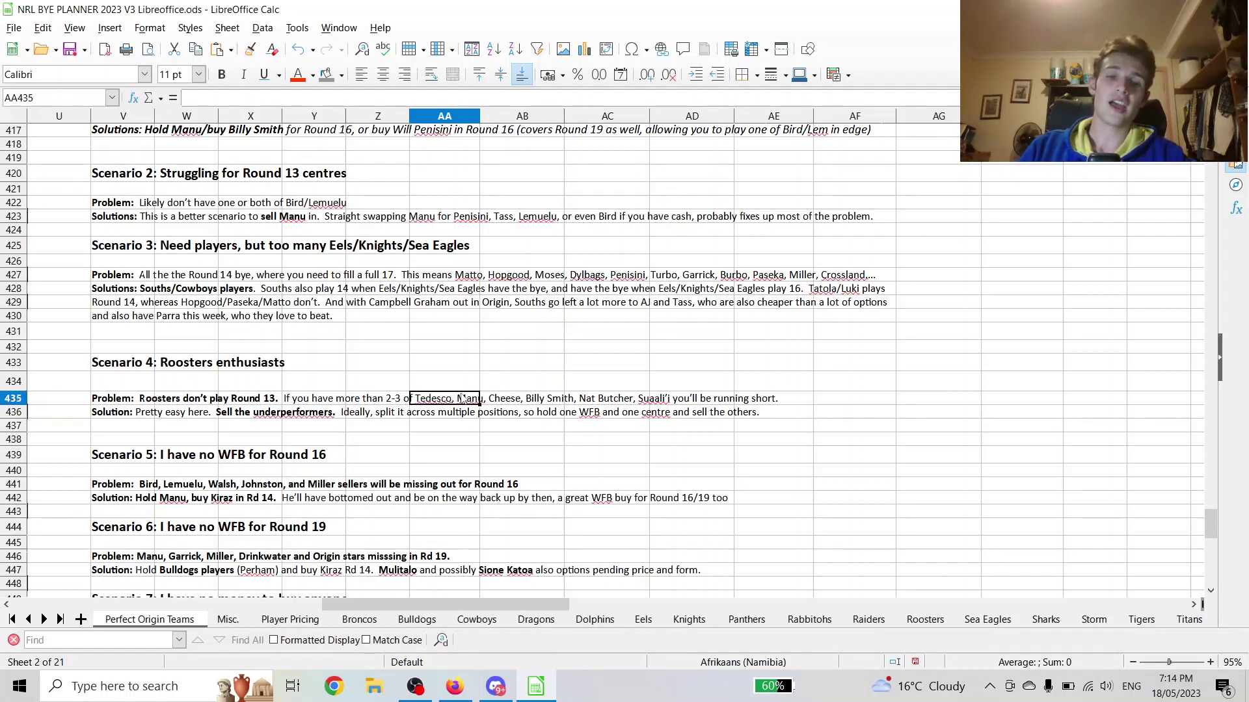
left_click(509, 404)
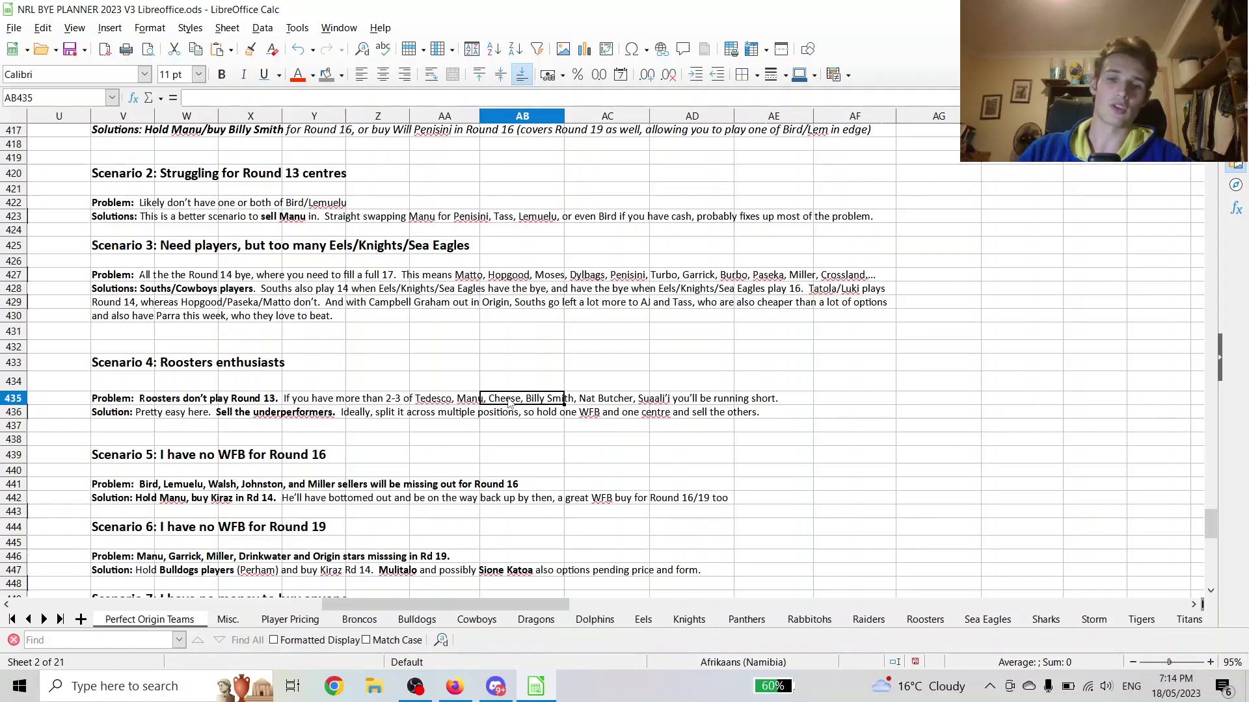
left_click(289, 402)
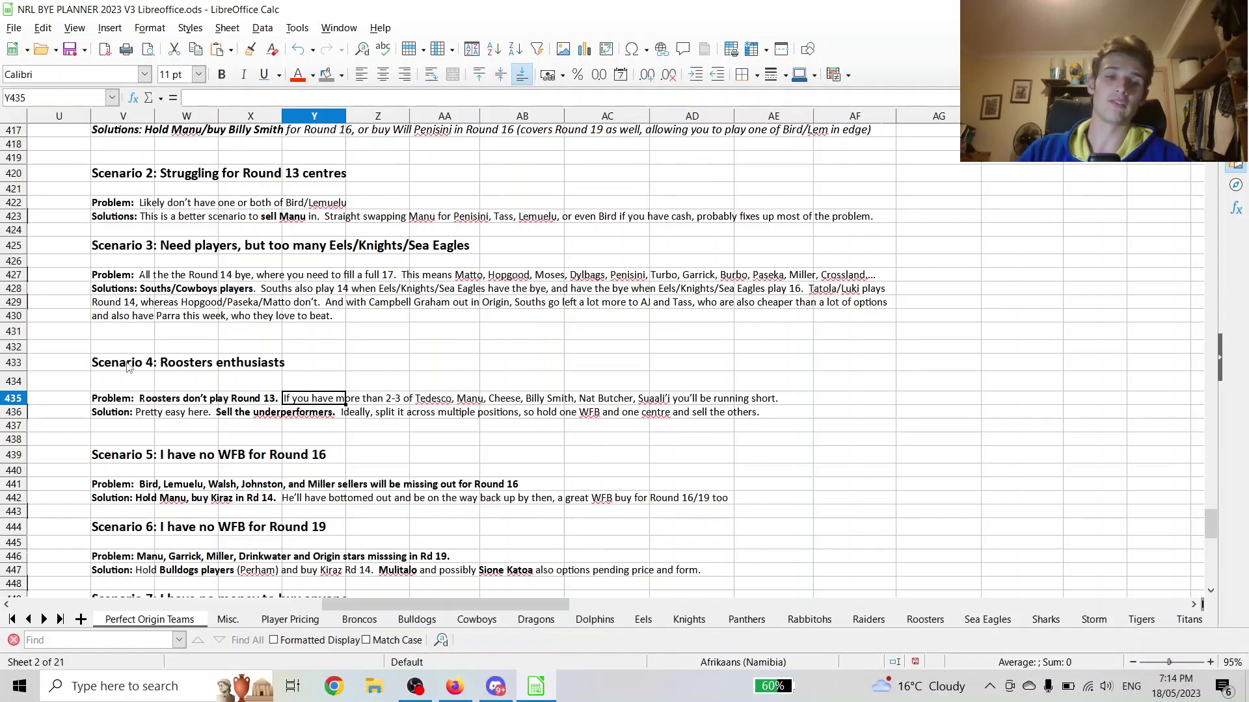
left_click_drag(127, 364, 130, 403)
left_click(181, 442)
- Look over Scenario 5 on having no WFB for Round 16, cross-checking Manu against the Roosters list in Scenario 4
scroll(182, 445, "down", 1)
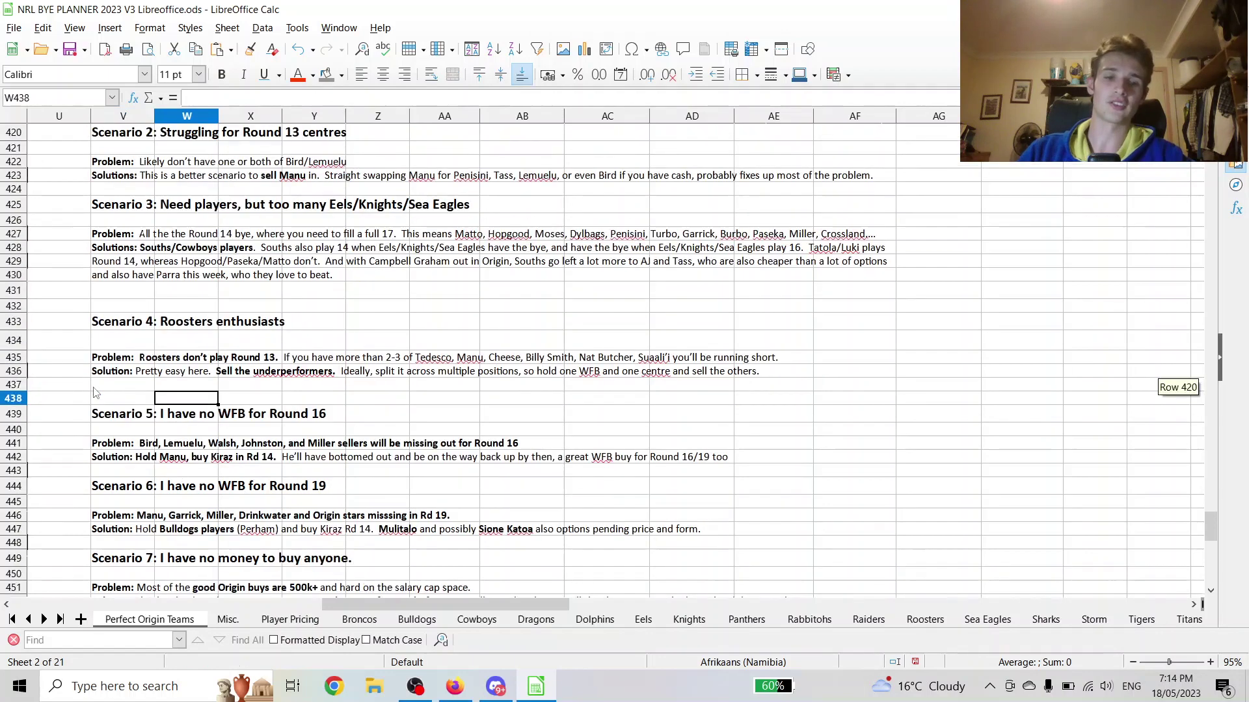
left_click(99, 387)
scroll(153, 406, "down", 1)
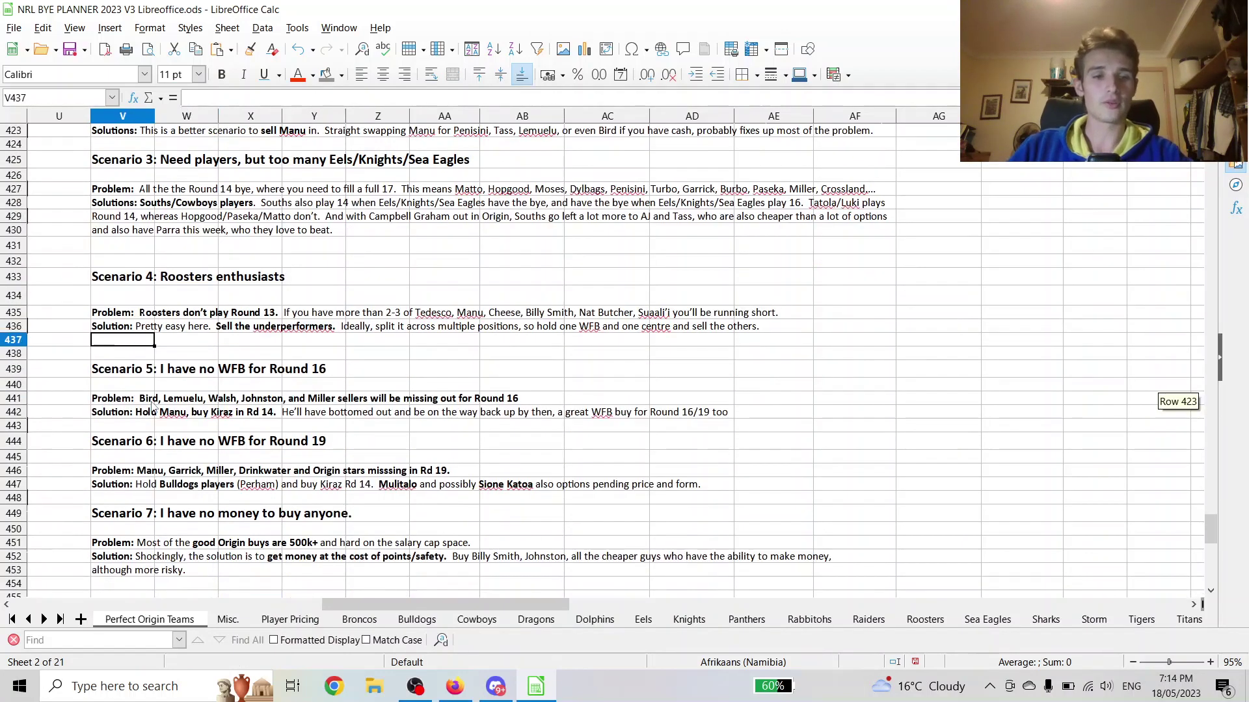
left_click_drag(130, 368, 249, 422)
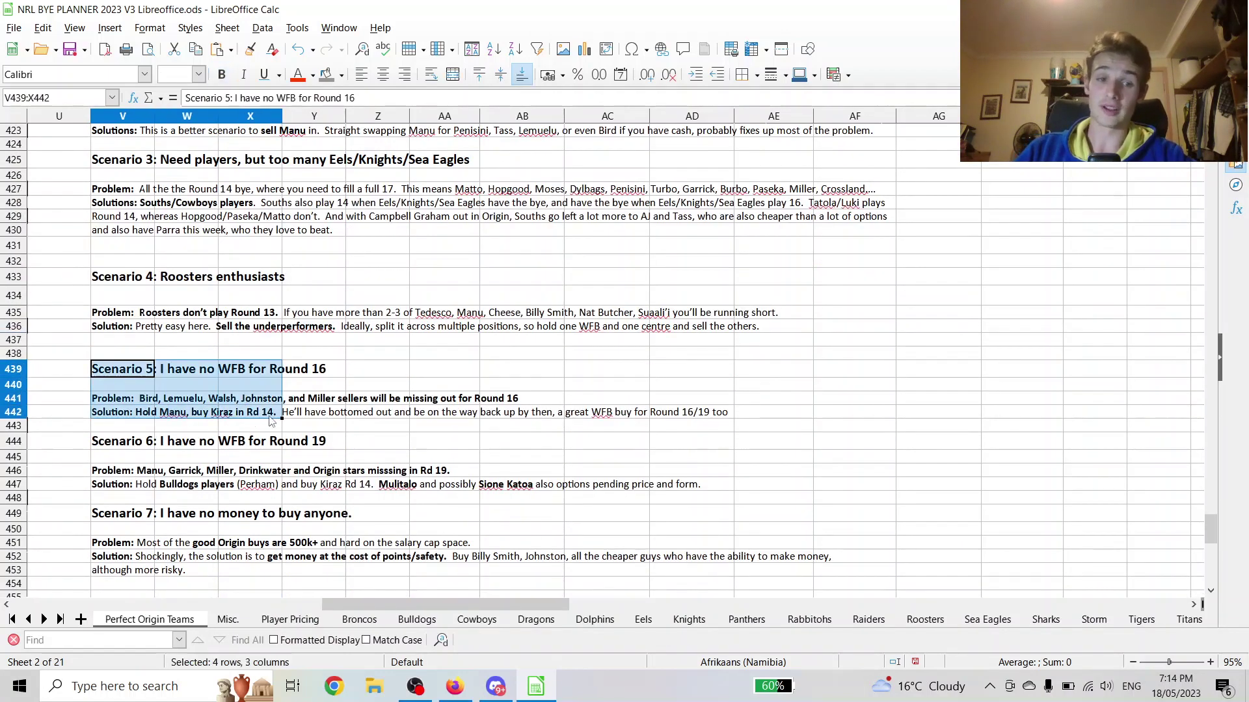
left_click(263, 413)
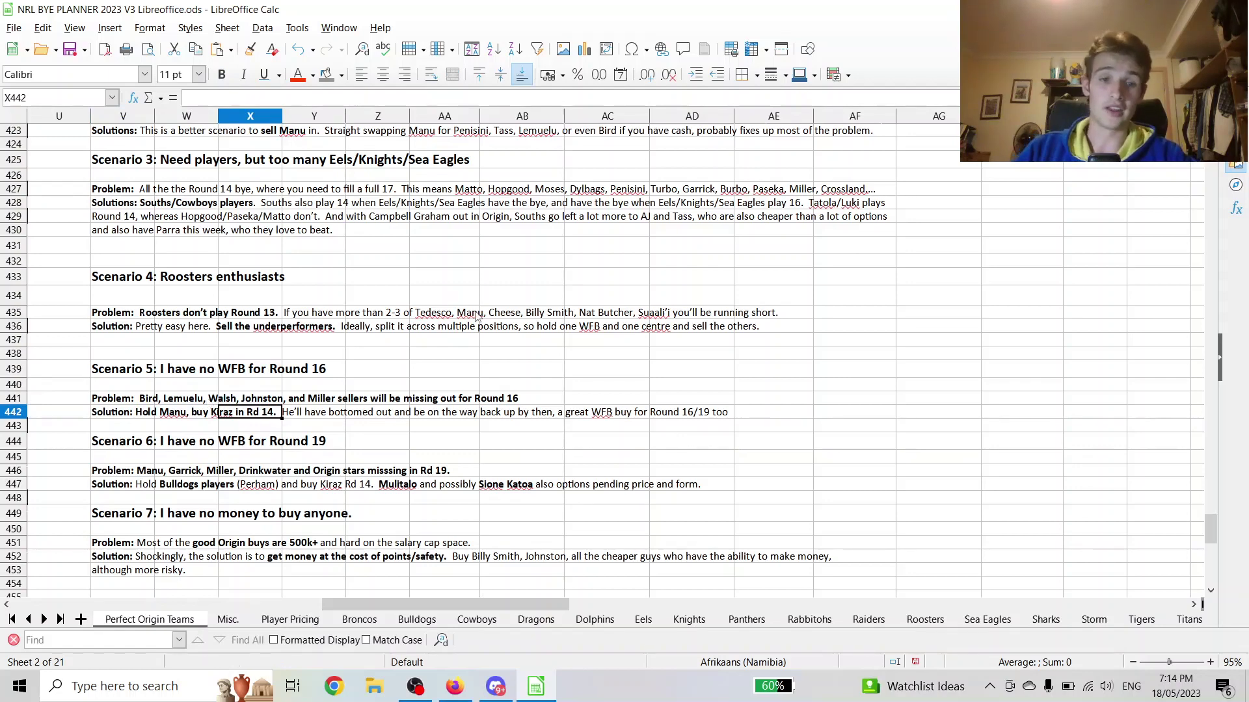
left_click(476, 316)
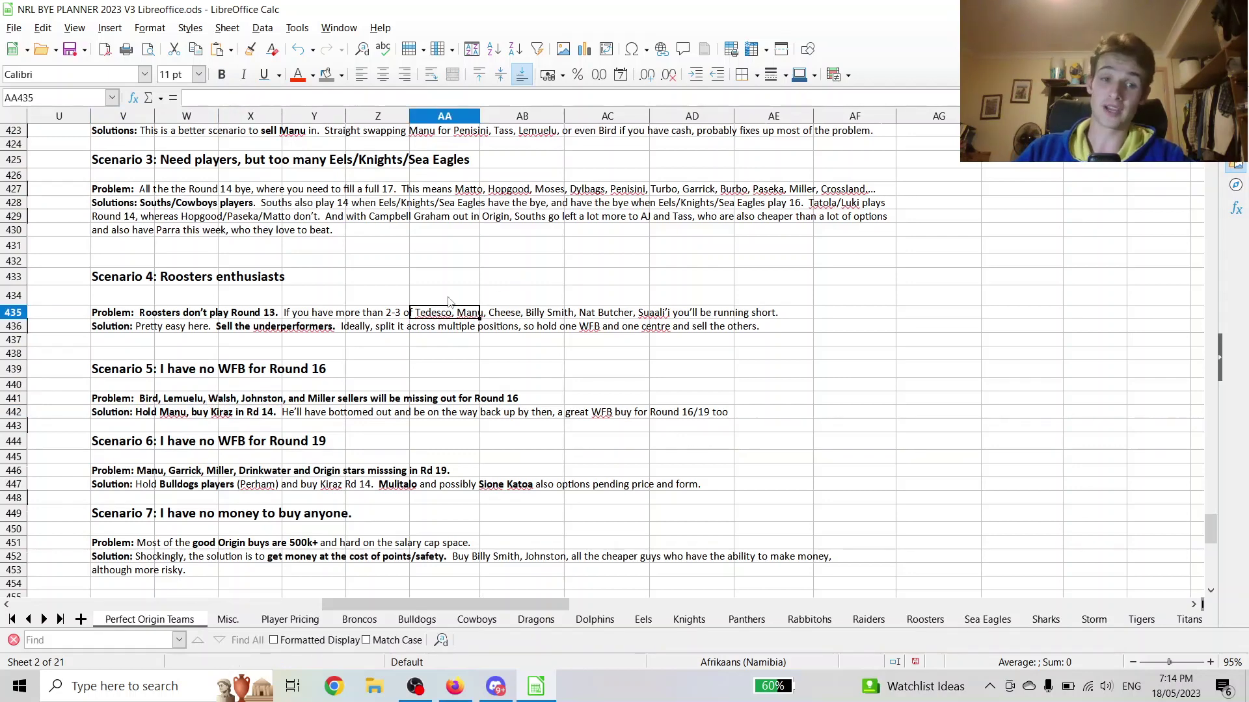
left_click(126, 410)
left_click(259, 371)
scroll(221, 378, "down", 1)
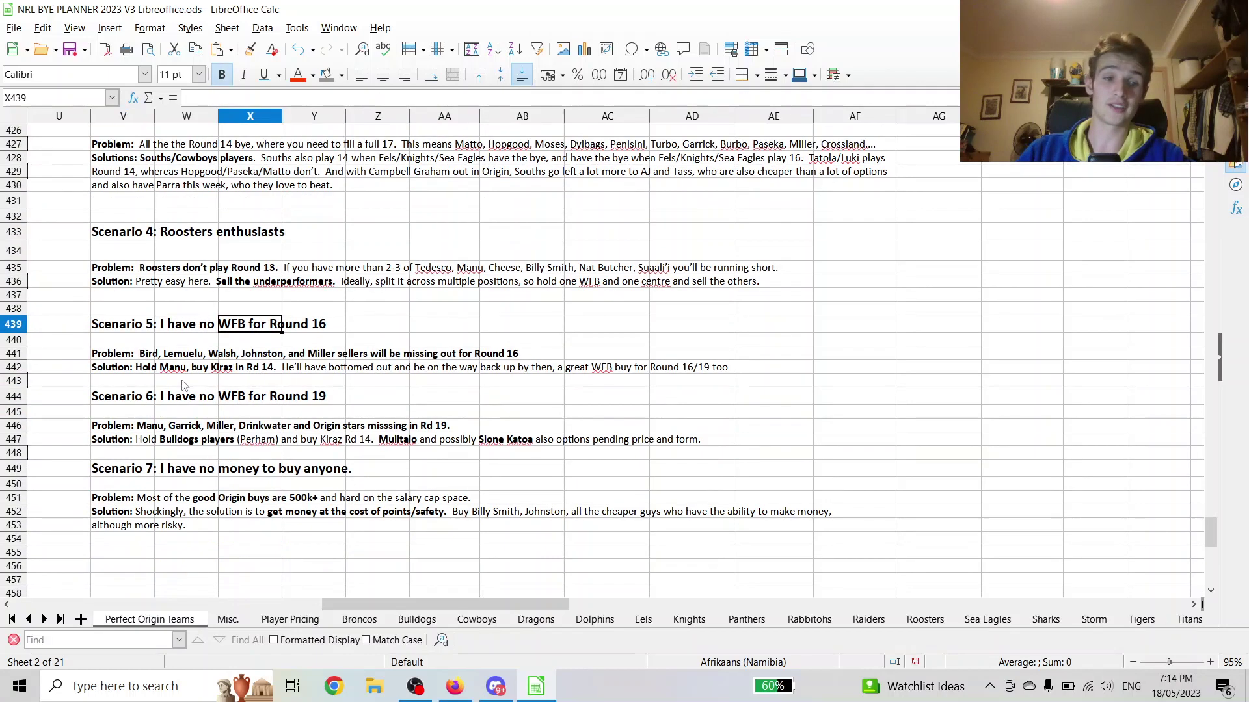
- Examine the players missing Round 16 in Scenario 5's problem and its solution of holding Manu and buying Kiraz in Round 14
left_click_drag(141, 357, 313, 359)
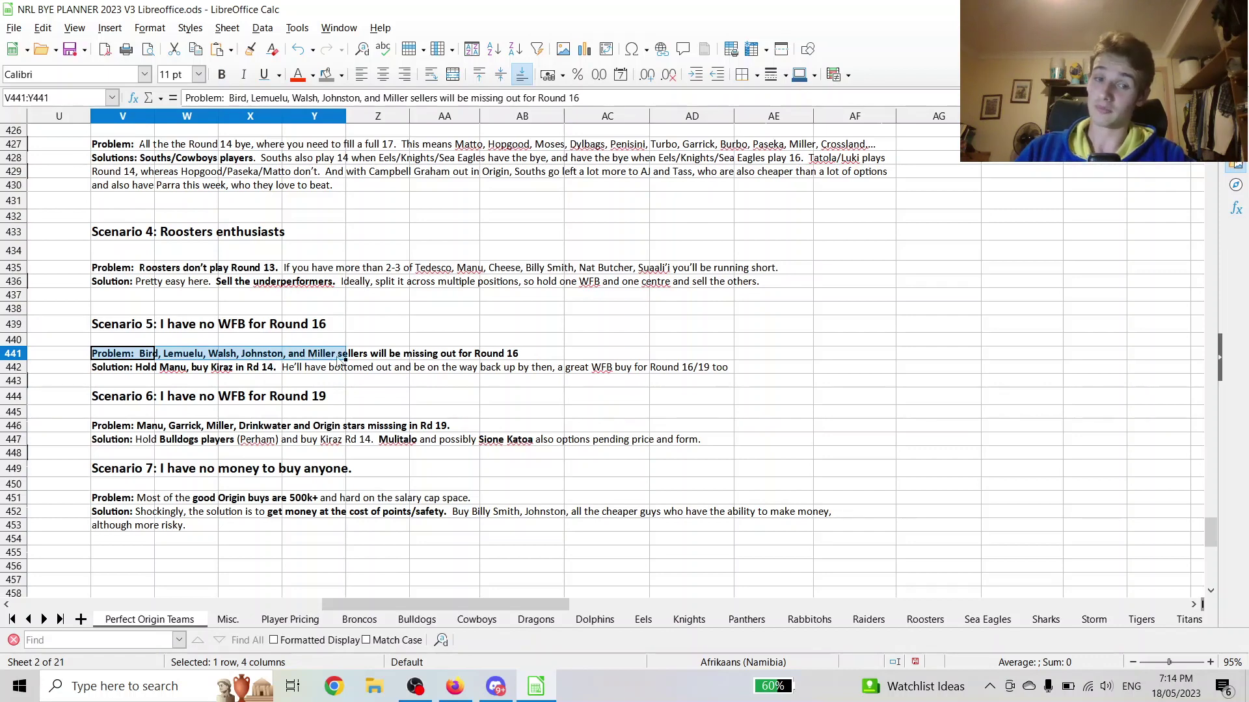
left_click(339, 358)
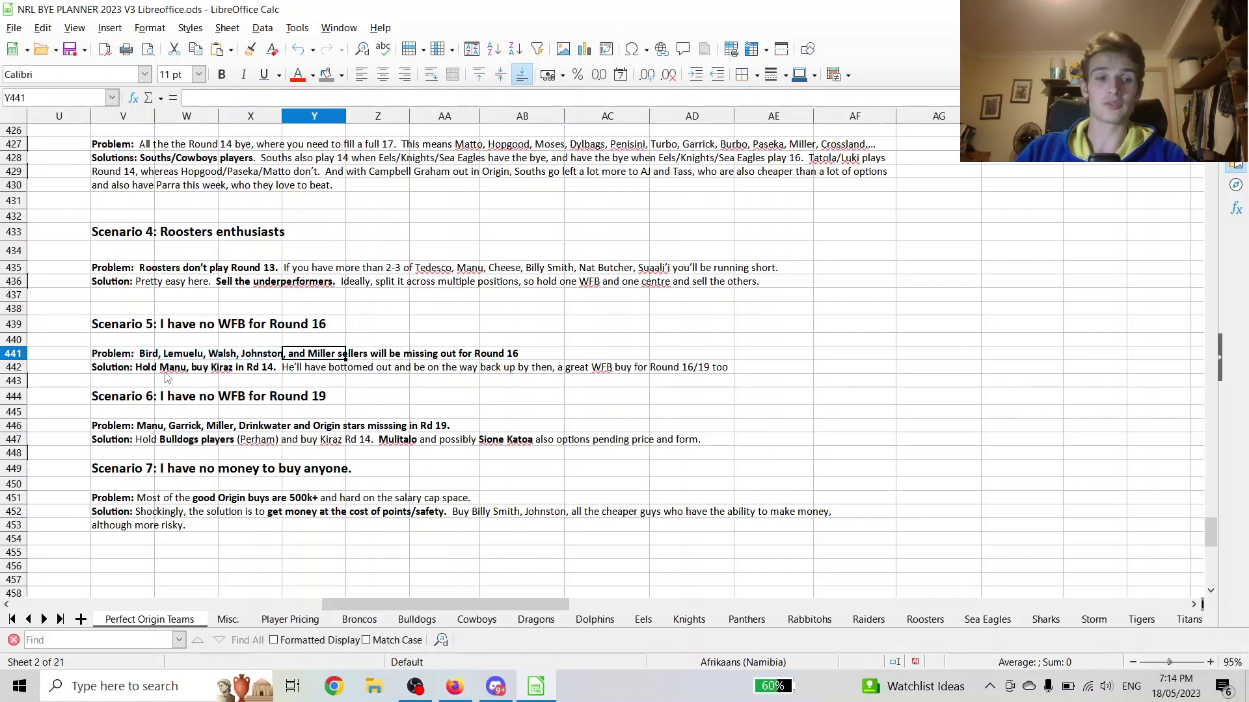
left_click(130, 368)
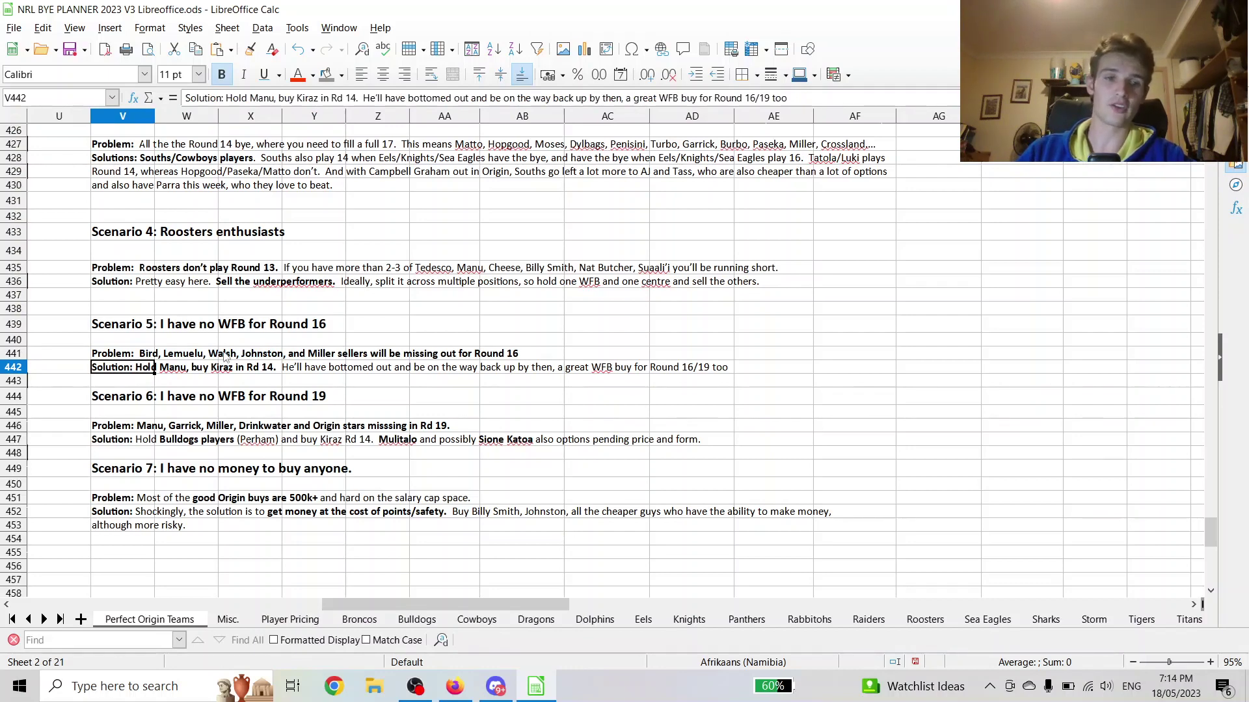
left_click(171, 374)
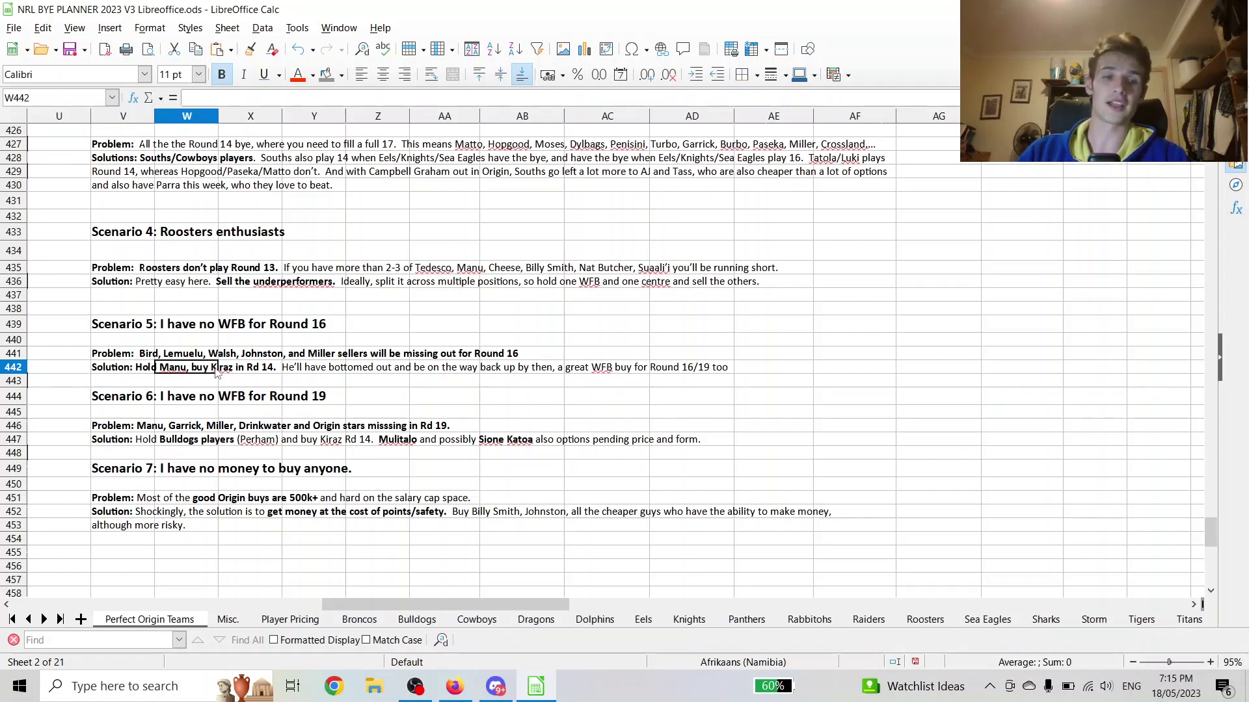
left_click(177, 383)
left_click(143, 381)
left_click(144, 370)
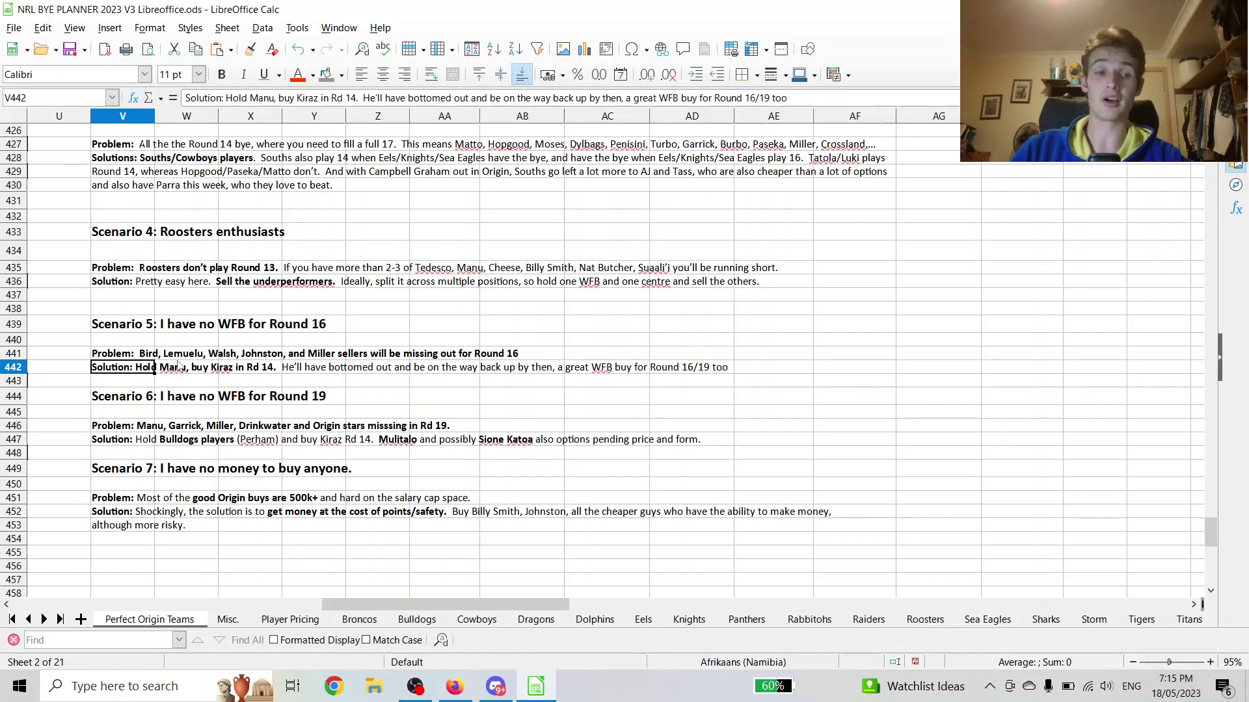
left_click(180, 366)
left_click(186, 384)
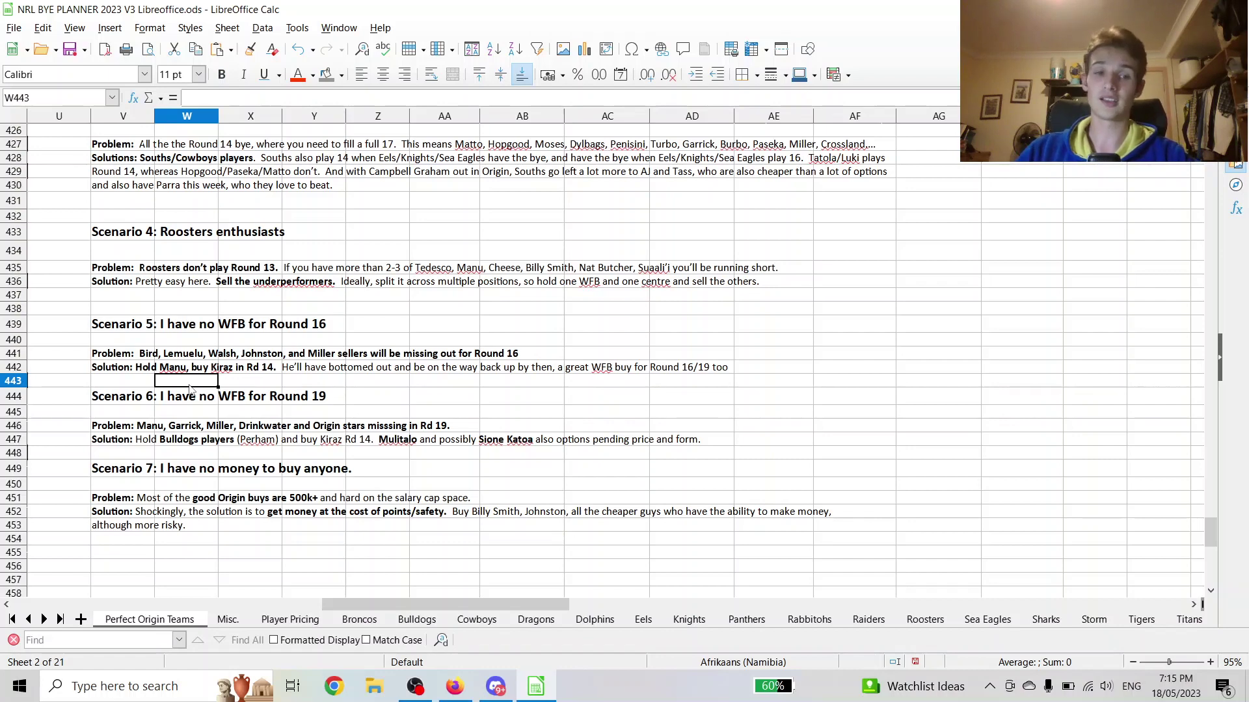
left_click(237, 382)
left_click(208, 385)
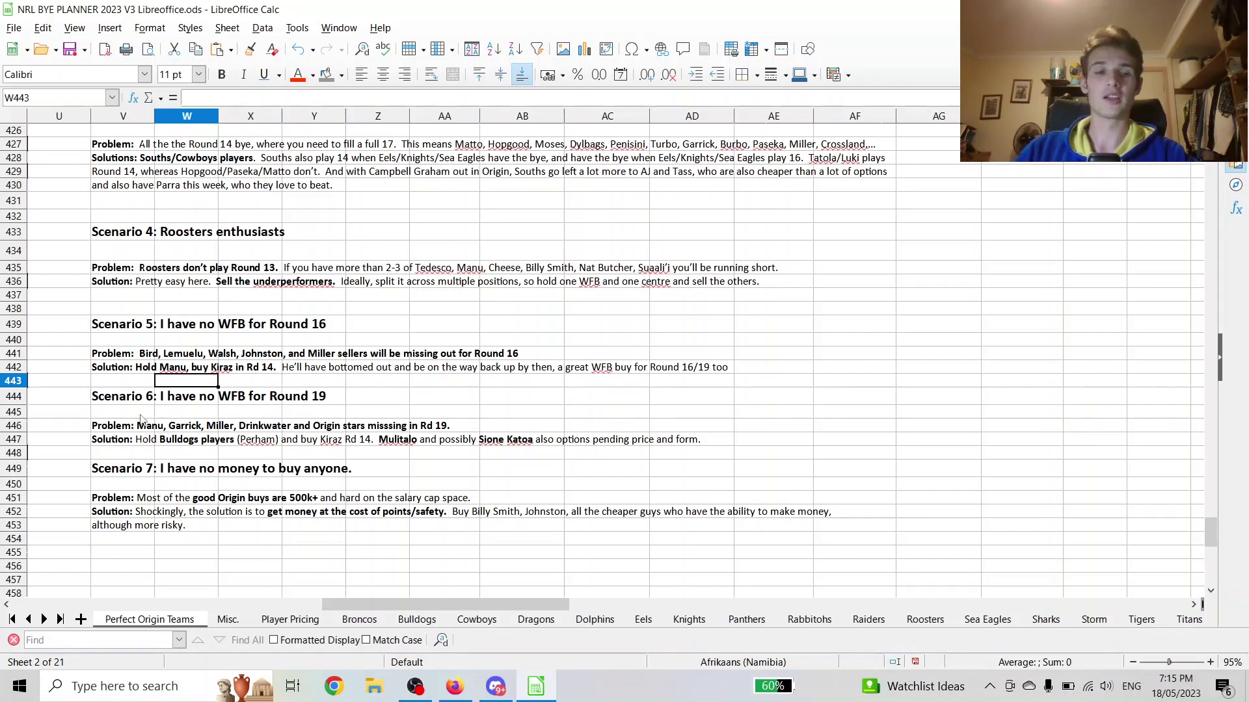
- Read Scenario 6 on having no WFB for Round 19 and its Bulldogs players solution, glancing back at Scenario 4's advice
left_click(191, 399)
left_click_drag(192, 399, 323, 399)
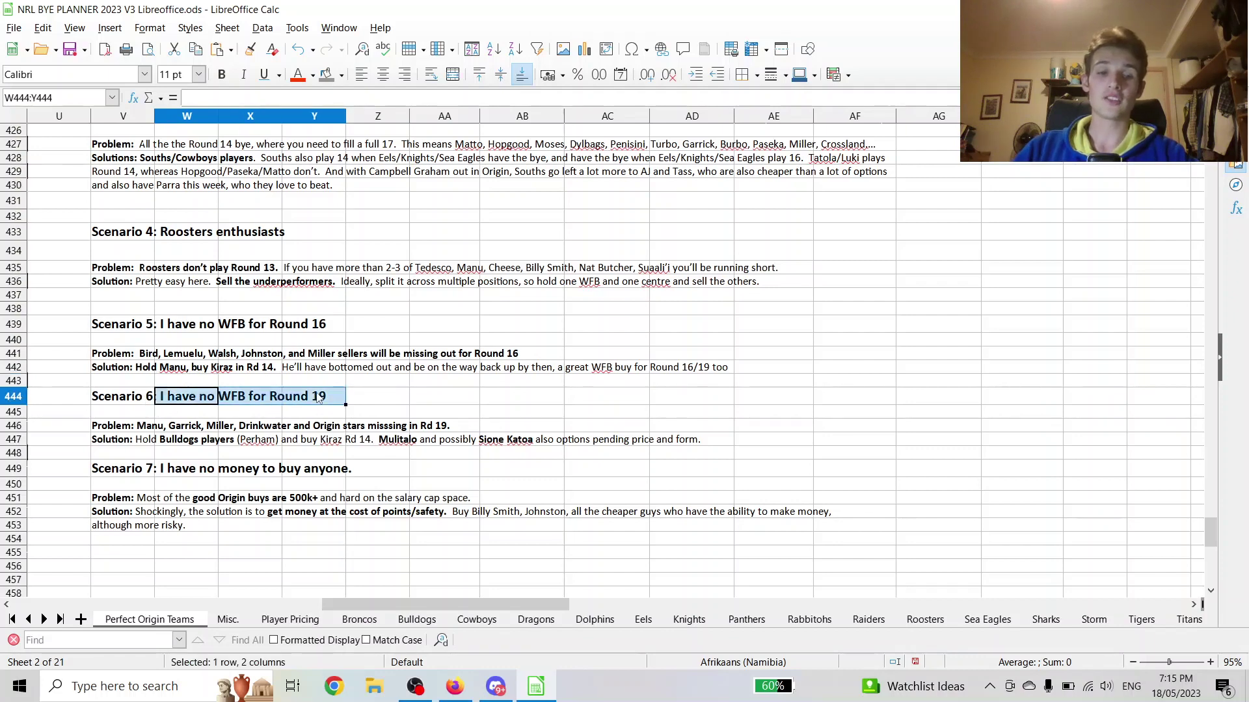
left_click(214, 402)
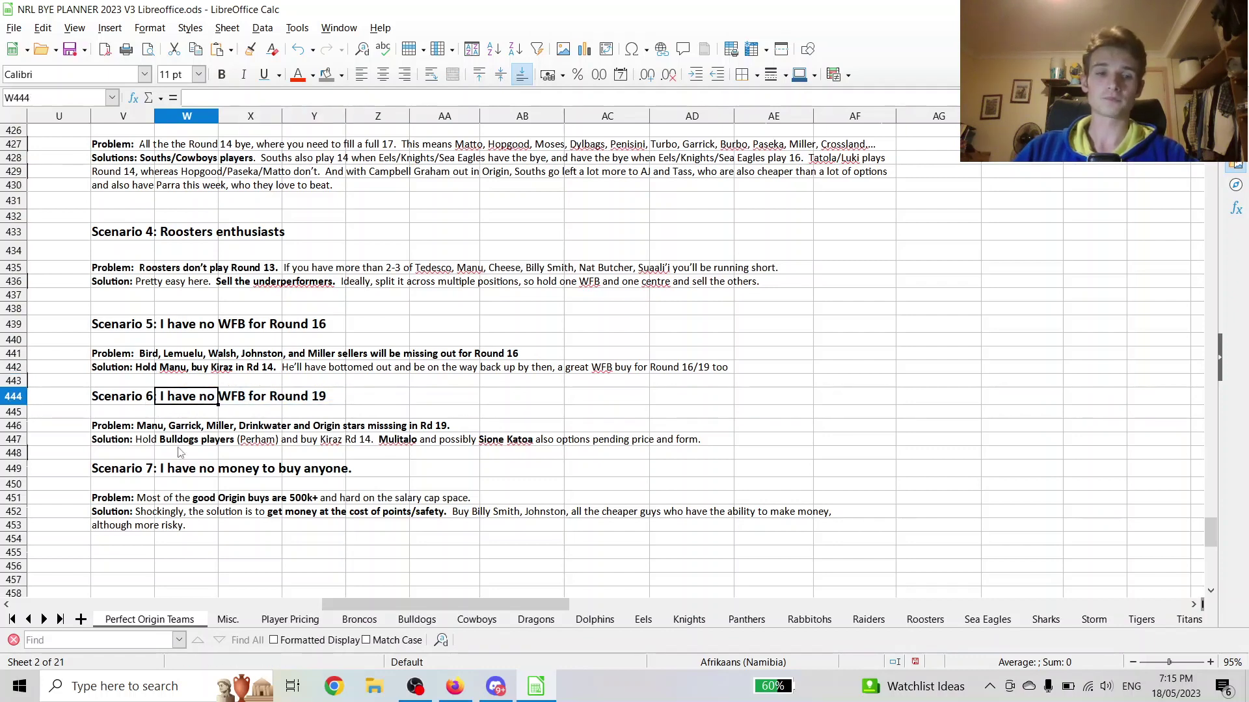
left_click_drag(140, 268, 414, 283)
left_click(284, 284)
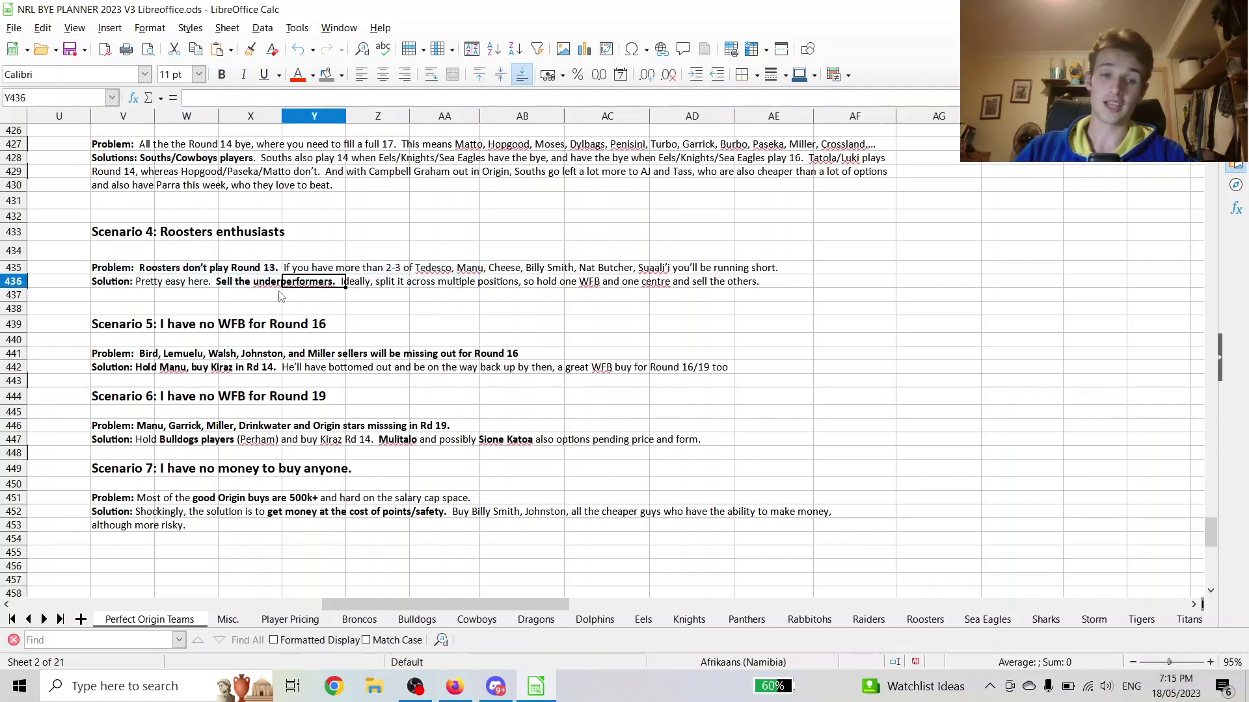
left_click(158, 440)
left_click_drag(158, 440, 184, 445)
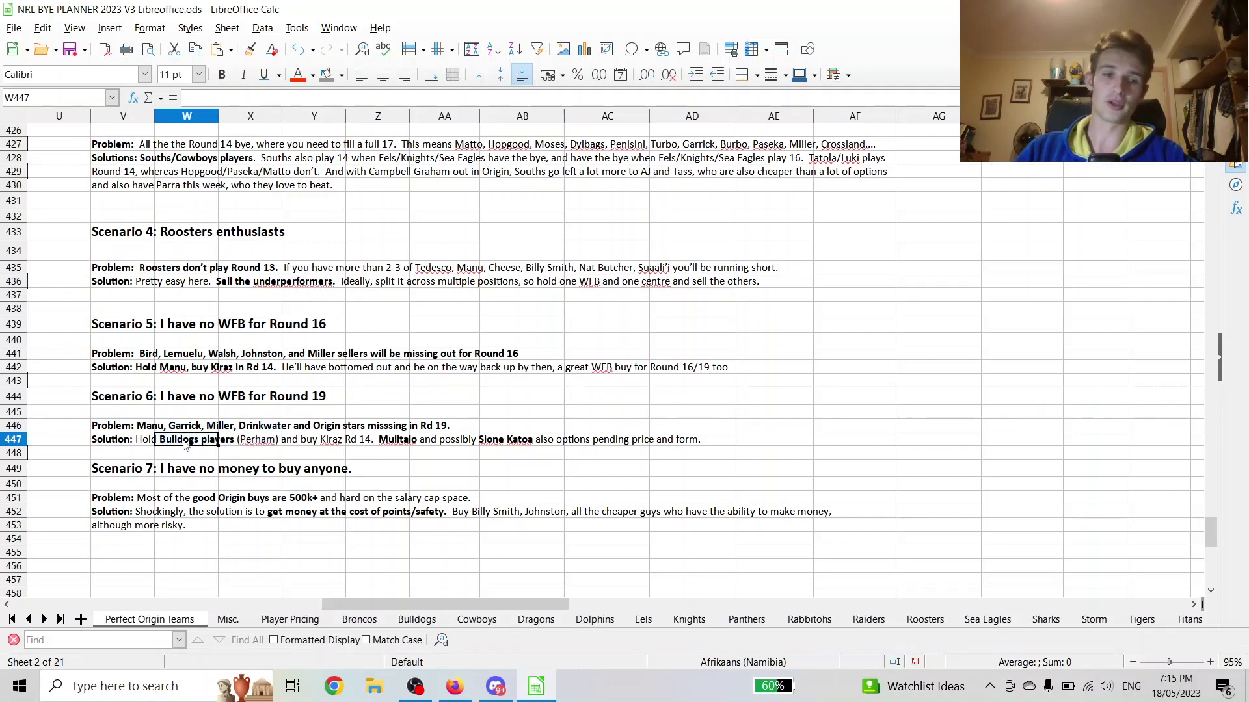
left_click(234, 431)
left_click(245, 444)
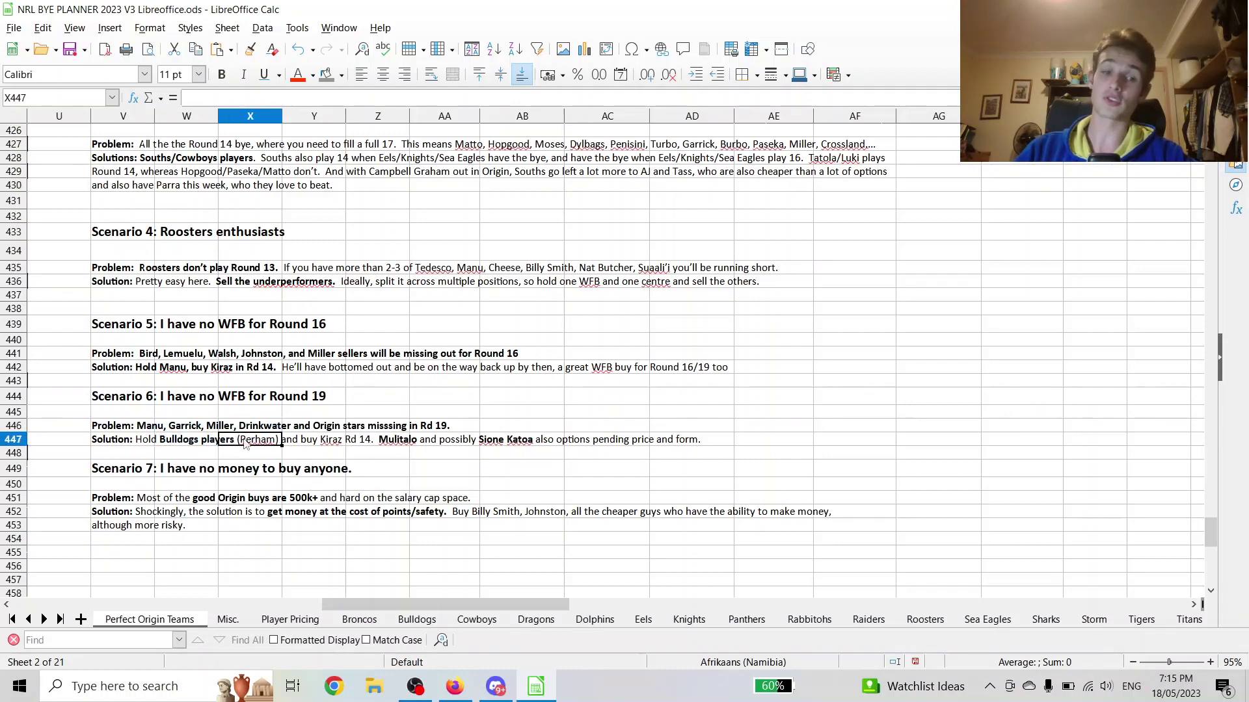